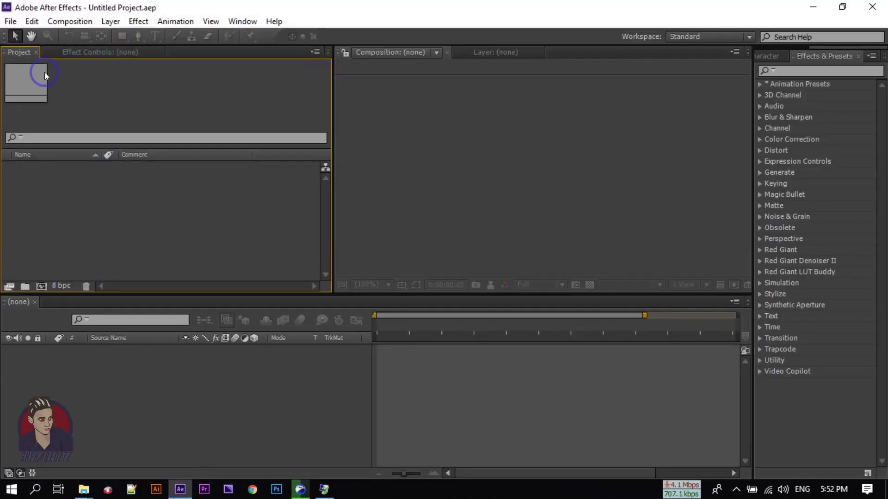
Import the whole Assets folder from the Desktop into the project.
{"action": "left_click", "coordinate": [10, 21]}
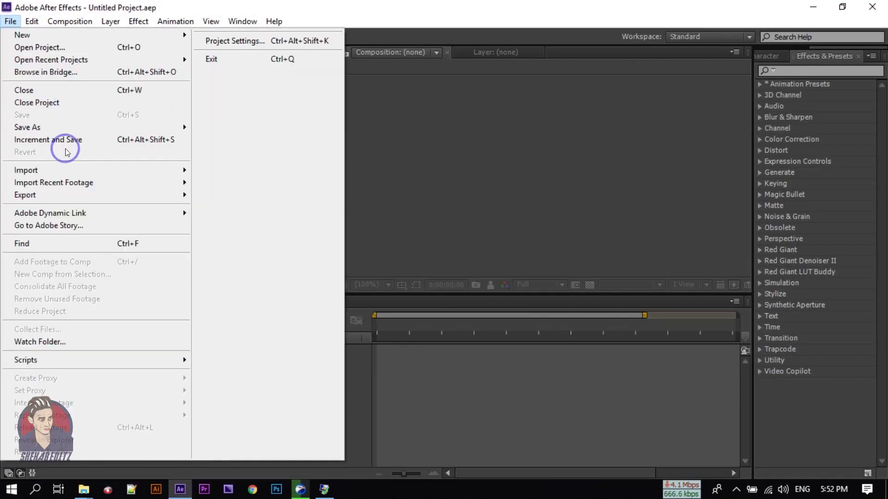
{"action": "mouse_move", "coordinate": [141, 172]}
{"action": "left_click", "coordinate": [218, 172]}
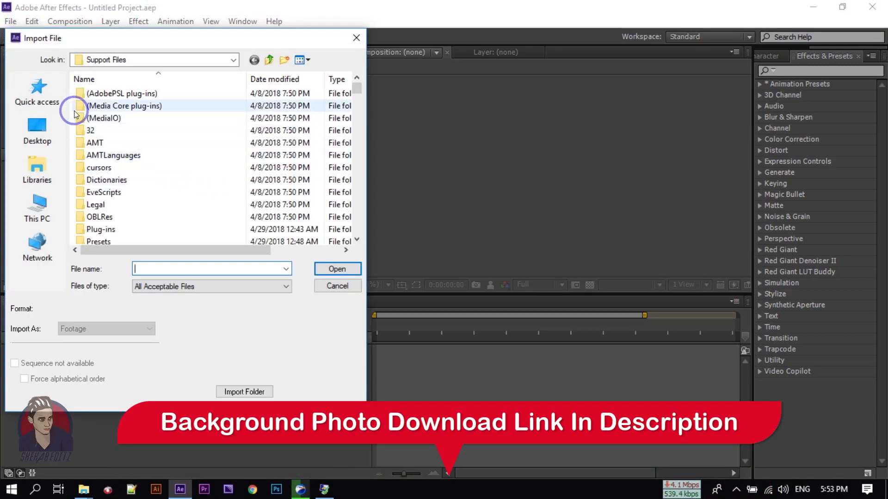
{"action": "left_click", "coordinate": [44, 143]}
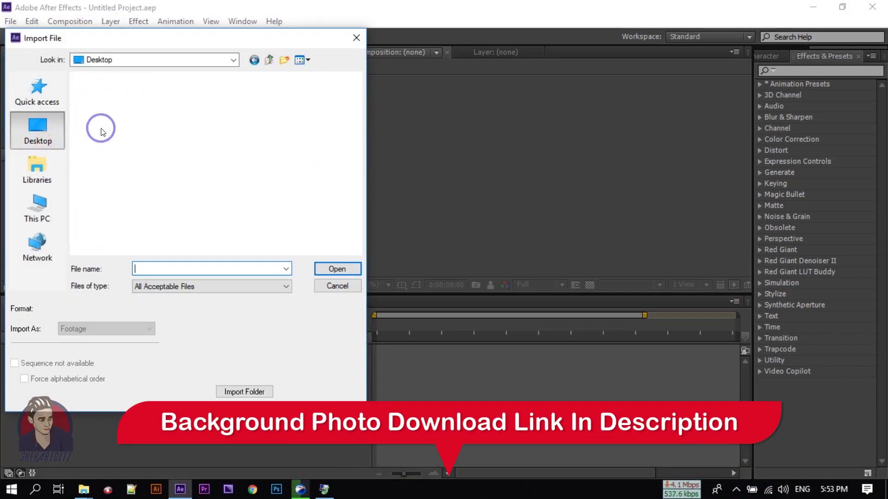
{"action": "left_click", "coordinate": [255, 141]}
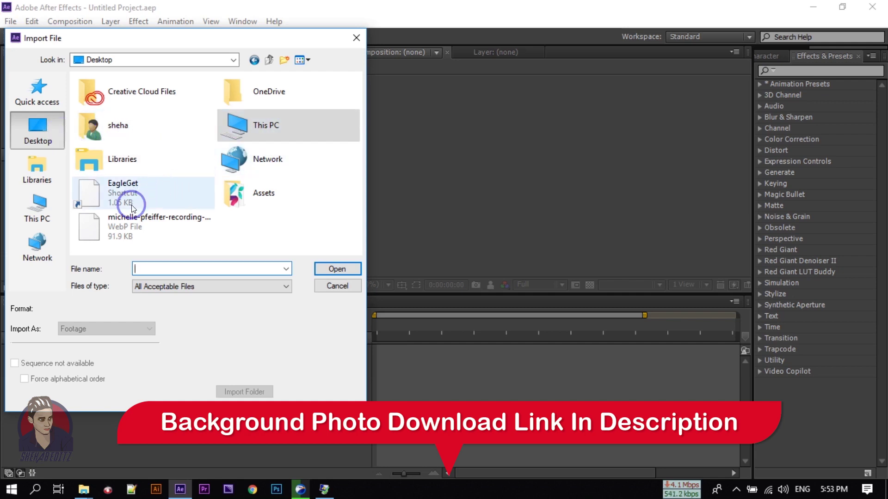
{"action": "left_click", "coordinate": [254, 192]}
{"action": "left_click", "coordinate": [253, 390]}
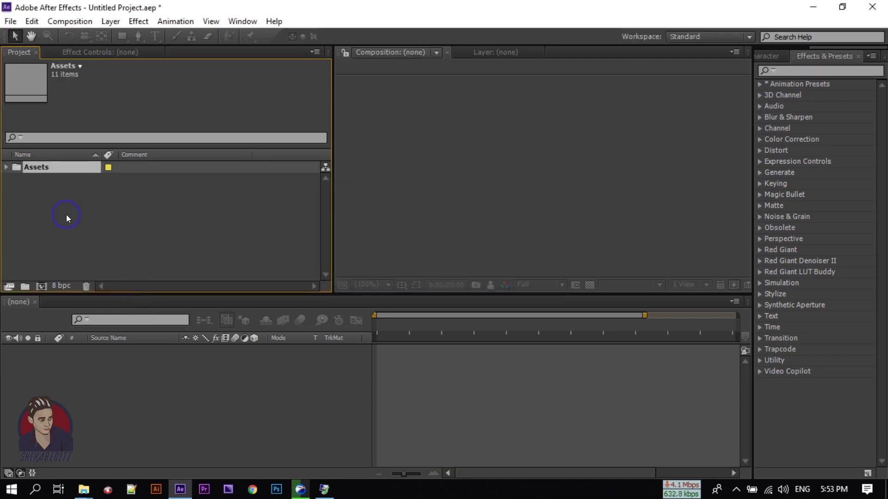
Create an 8-second HDTV 1080 29.97 composition with a black background and rename it as Main.
{"action": "left_click", "coordinate": [81, 22]}
{"action": "left_click", "coordinate": [98, 34]}
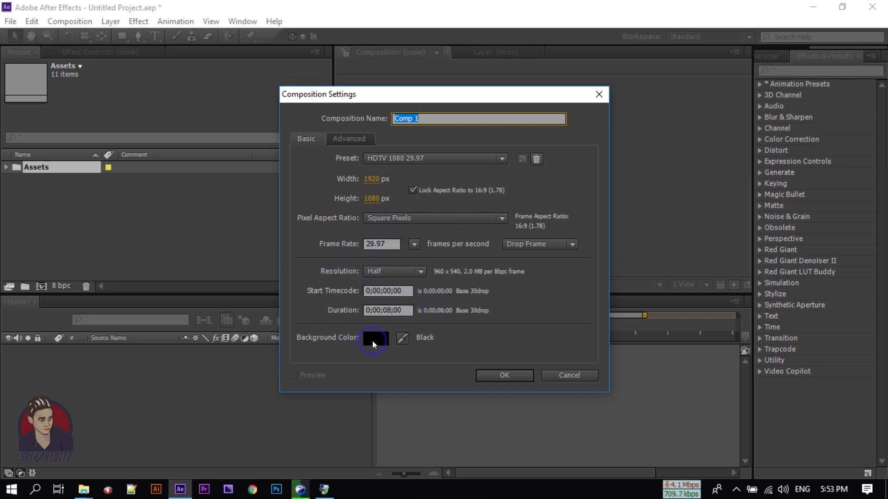
{"action": "left_click", "coordinate": [505, 375]}
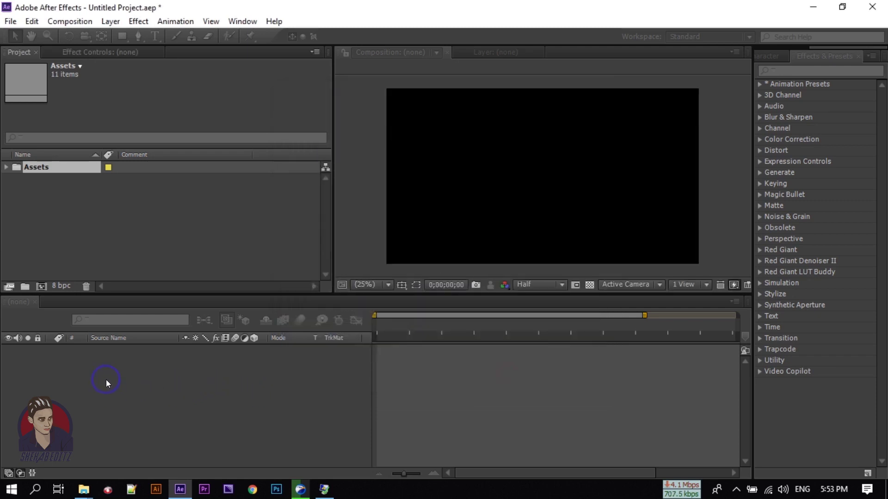
{"action": "right_click", "coordinate": [41, 204]}
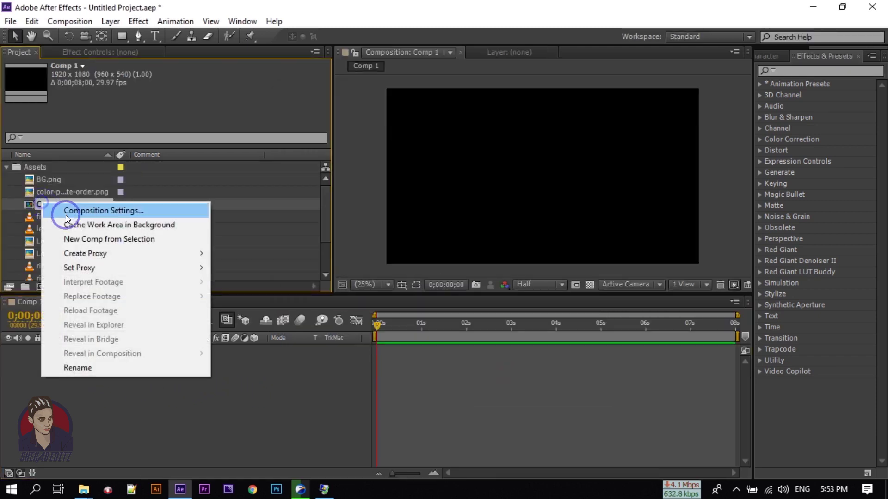
{"action": "left_click", "coordinate": [106, 370]}
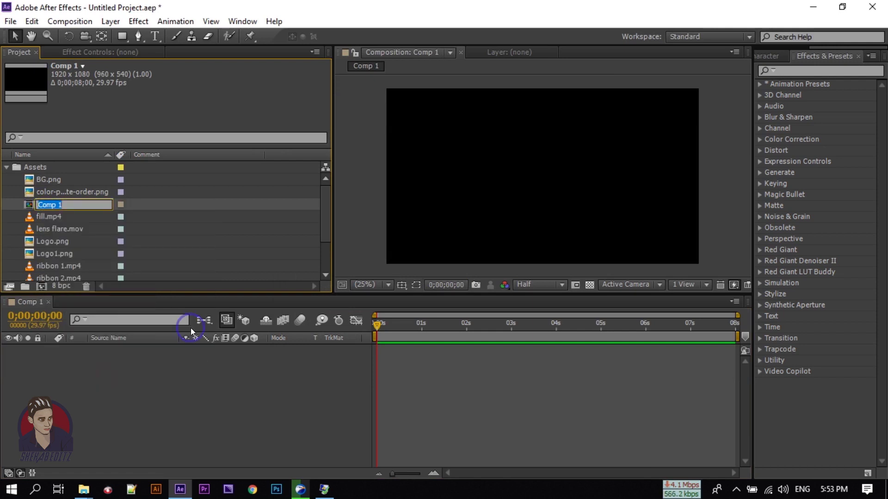
{"action": "type", "text": "Main"}
{"action": "key", "text": "Return"}
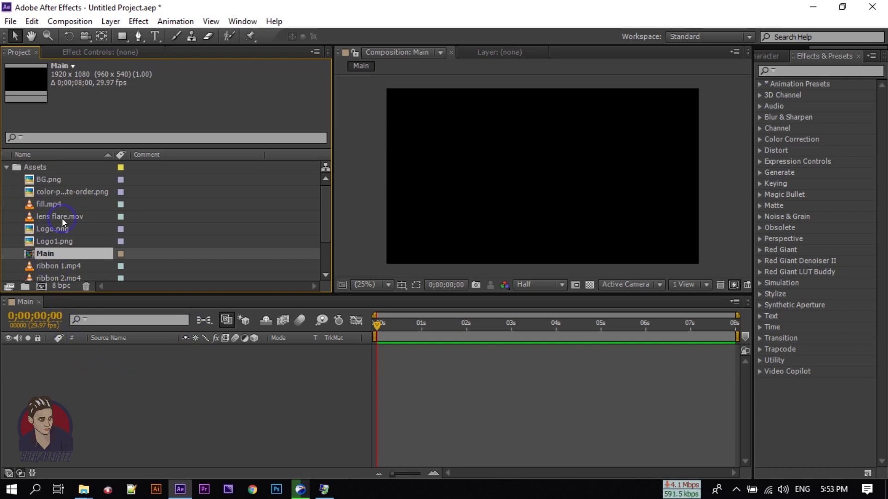
{"action": "scroll", "coordinate": [54, 264], "scroll_direction": "down", "scroll_amount": 1}
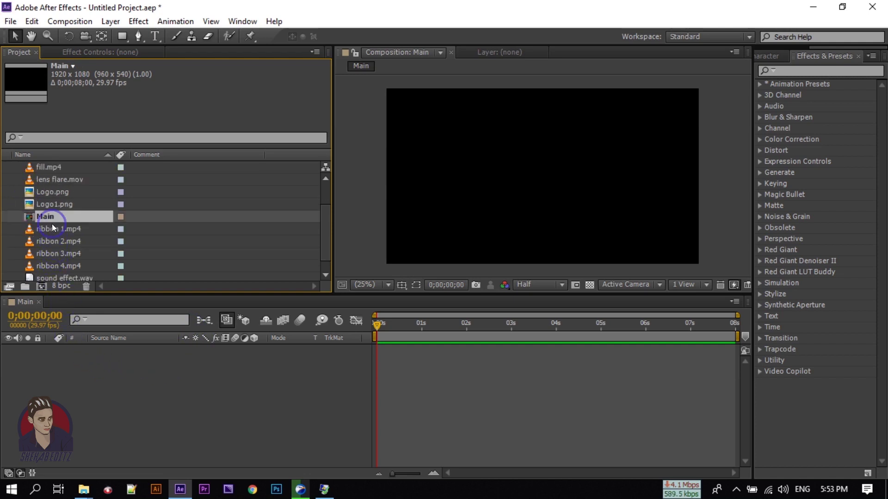
{"action": "scroll", "coordinate": [51, 227], "scroll_direction": "down", "scroll_amount": 1}
{"action": "left_click_drag", "start_coordinate": [48, 204], "coordinate": [16, 272]}
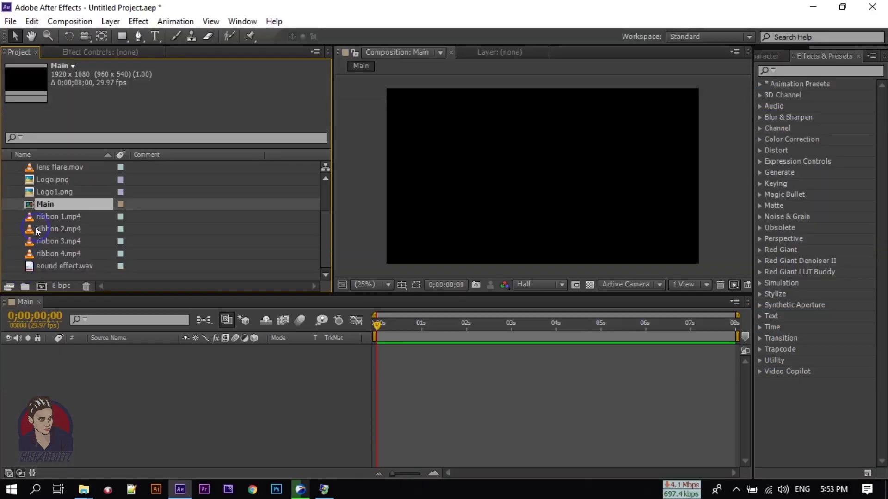
Add a null object to the Main composition and rename its layer as Color Control.
{"action": "right_click", "coordinate": [66, 414]}
{"action": "mouse_move", "coordinate": [99, 276]}
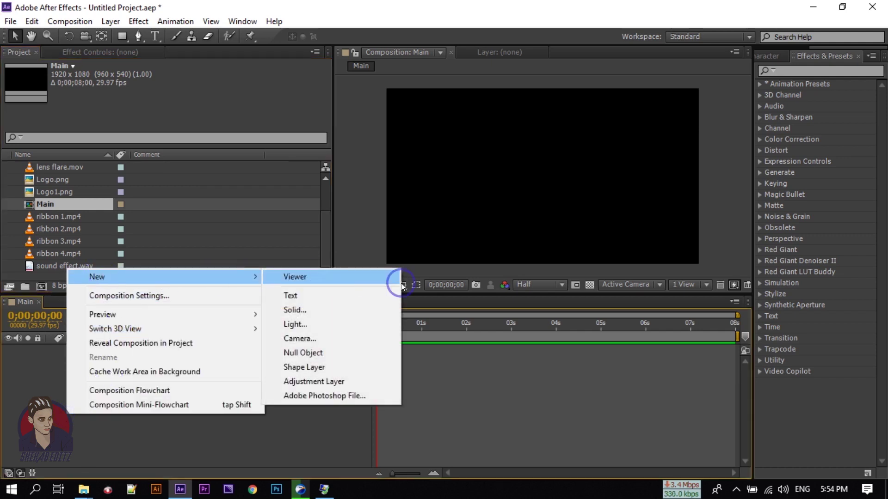
{"action": "left_click", "coordinate": [298, 353]}
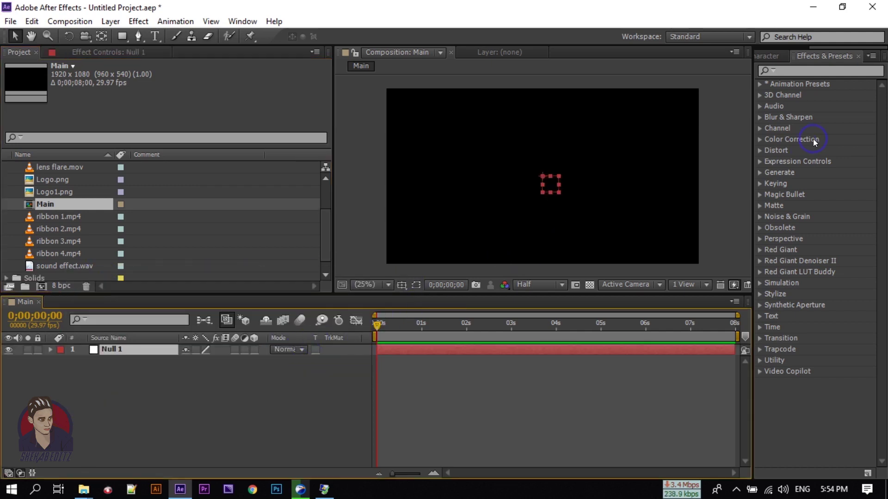
{"action": "right_click", "coordinate": [121, 353]}
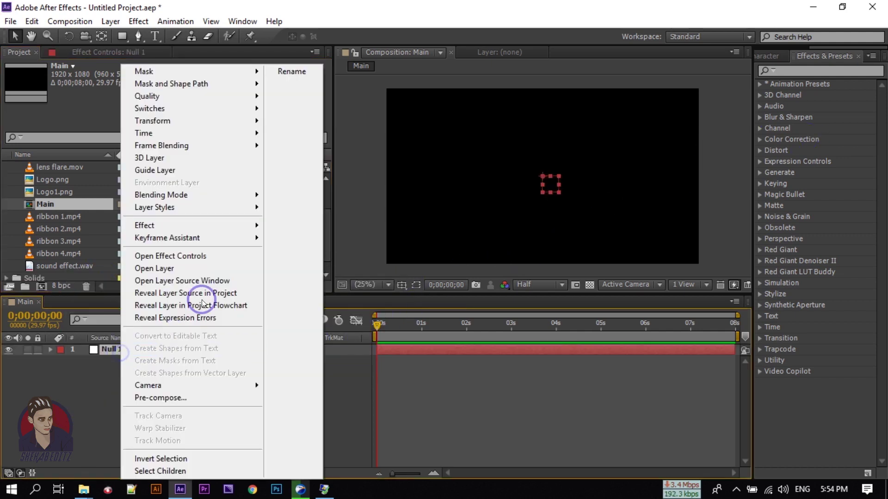
{"action": "left_click", "coordinate": [287, 73]}
{"action": "type", "text": "Color Control"}
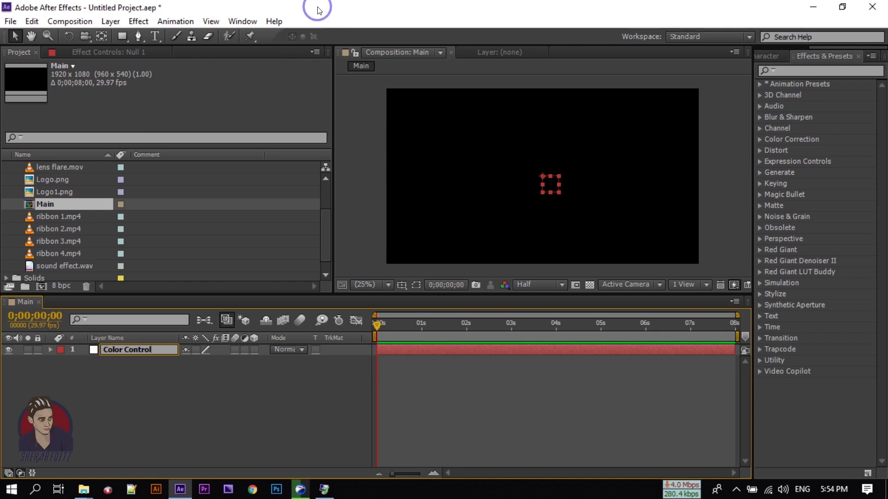
{"action": "key", "text": "Return"}
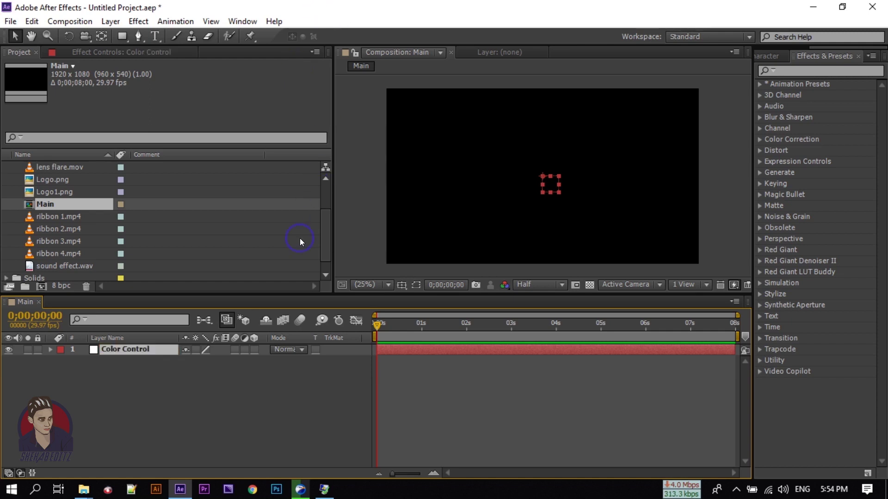
Apply the Color Control effect to the null layer and duplicate it four times to get five color controls.
{"action": "left_click", "coordinate": [805, 68]}
{"action": "type", "text": "color con"}
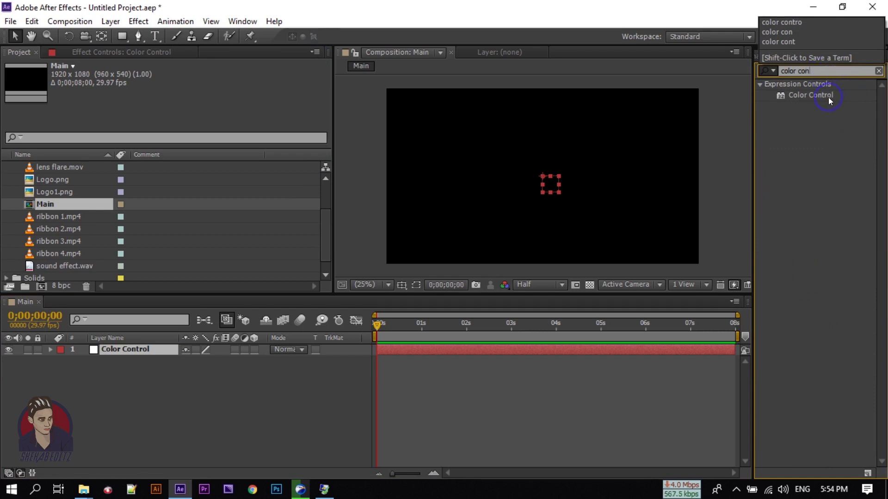
{"action": "left_click_drag", "start_coordinate": [829, 96], "coordinate": [116, 352]}
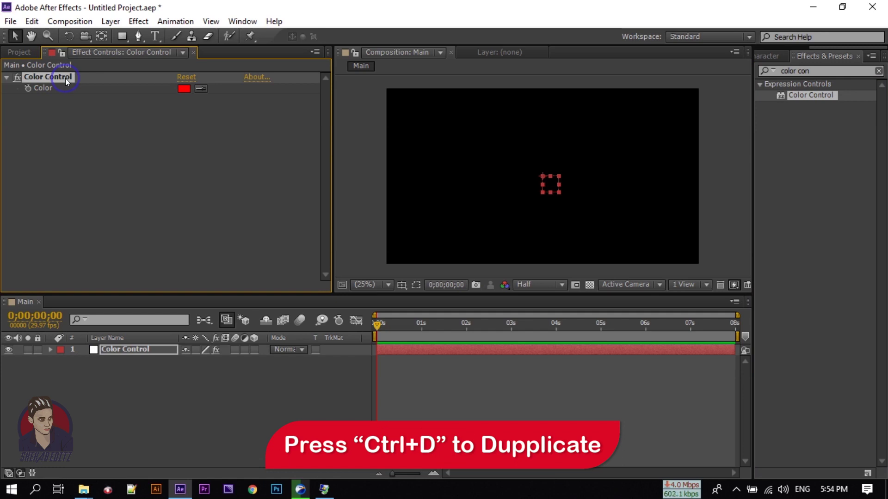
{"action": "key", "text": "ctrl+d"}
{"action": "key", "text": "ctrl+d"}
{"action": "key", "text": "ctrl+d"}
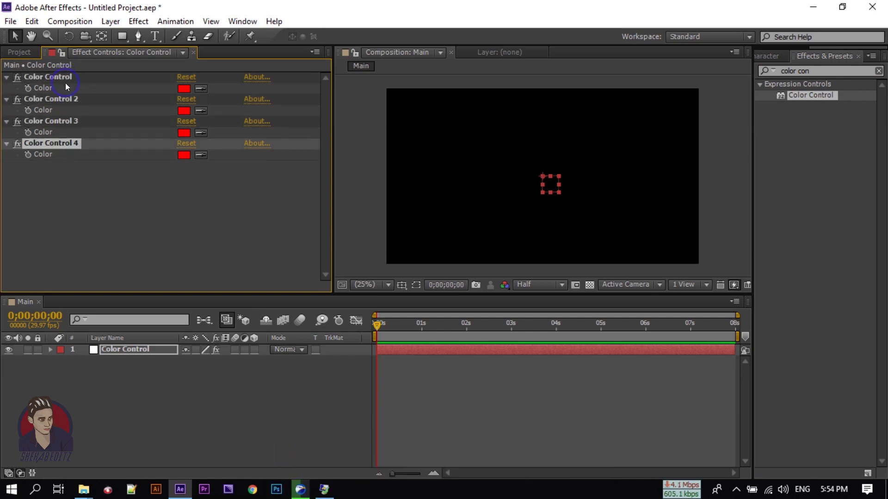
{"action": "key", "text": "ctrl+d"}
{"action": "left_click", "coordinate": [90, 211]}
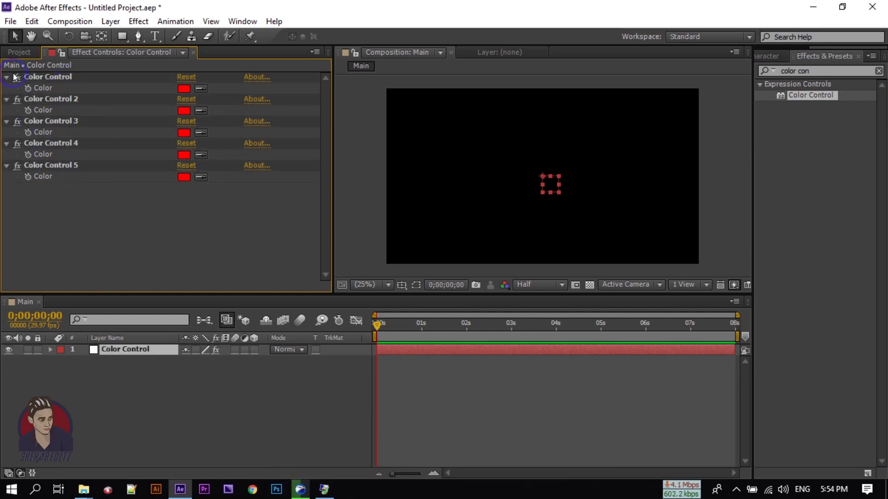
Place color-palette-order.png in the Main composition and enlarge it to about two thirds of the frame's width.
{"action": "left_click", "coordinate": [19, 53]}
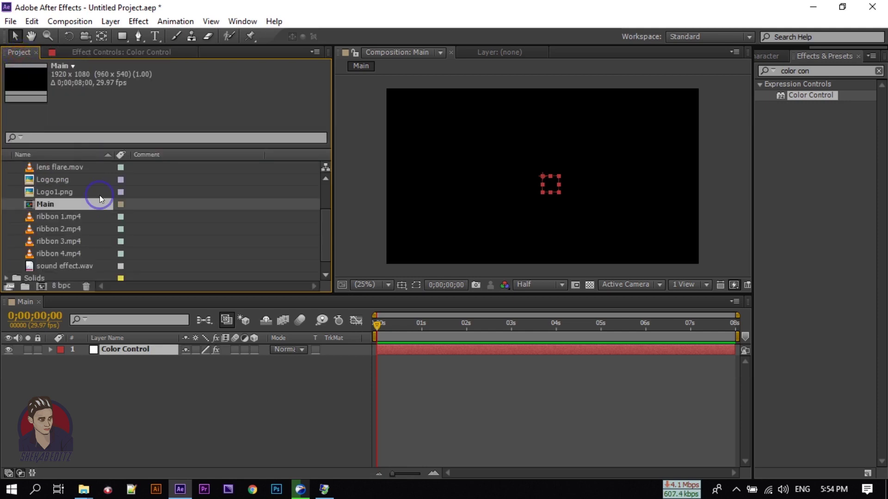
{"action": "scroll", "coordinate": [55, 211], "scroll_direction": "up", "scroll_amount": 2}
{"action": "left_click", "coordinate": [50, 193]}
{"action": "left_click_drag", "start_coordinate": [50, 192], "coordinate": [468, 162]}
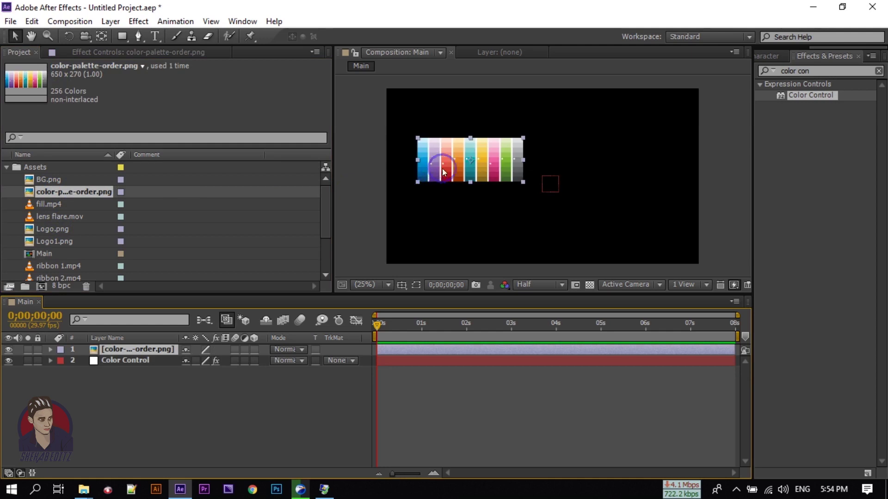
{"action": "left_click_drag", "start_coordinate": [418, 182], "coordinate": [463, 199]}
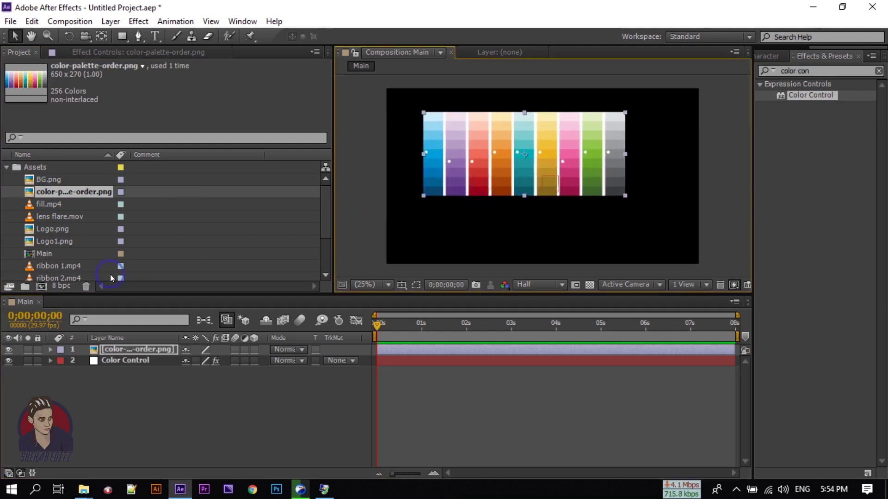
Set Color Control 5 on the null layer to a dark gray sampled from the palette image's gray column.
{"action": "left_click", "coordinate": [104, 53]}
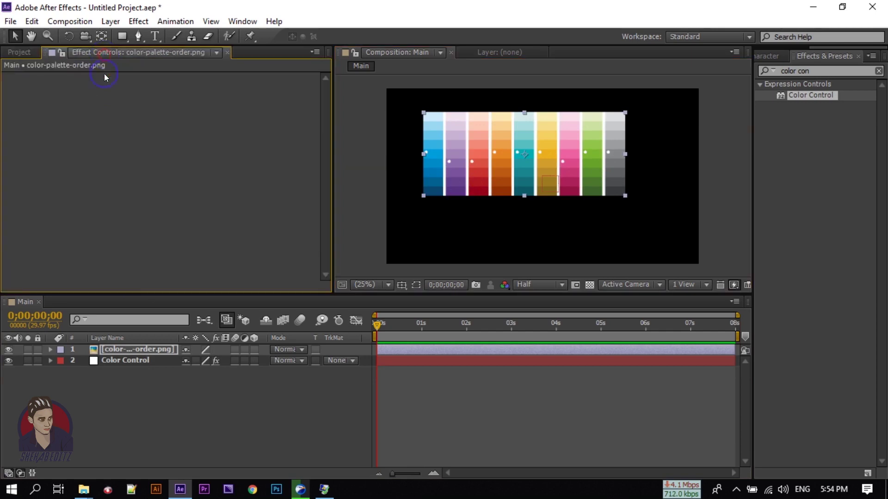
{"action": "left_click", "coordinate": [116, 360]}
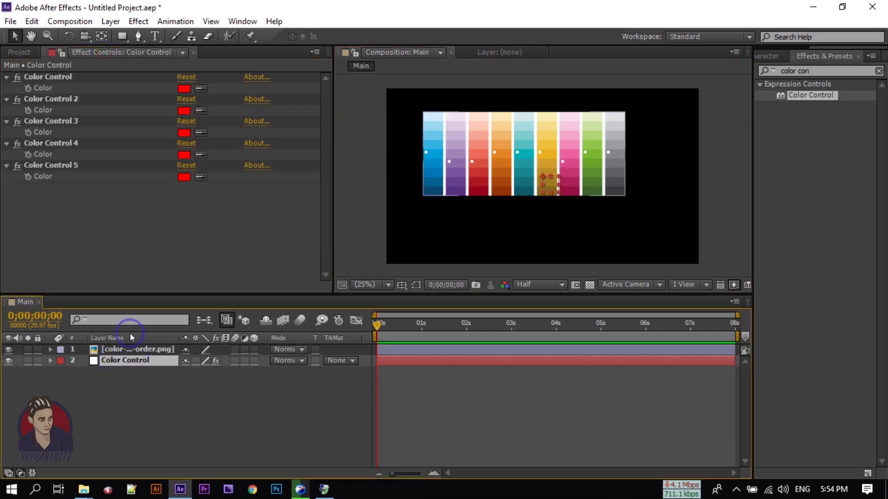
{"action": "left_click", "coordinate": [43, 165]}
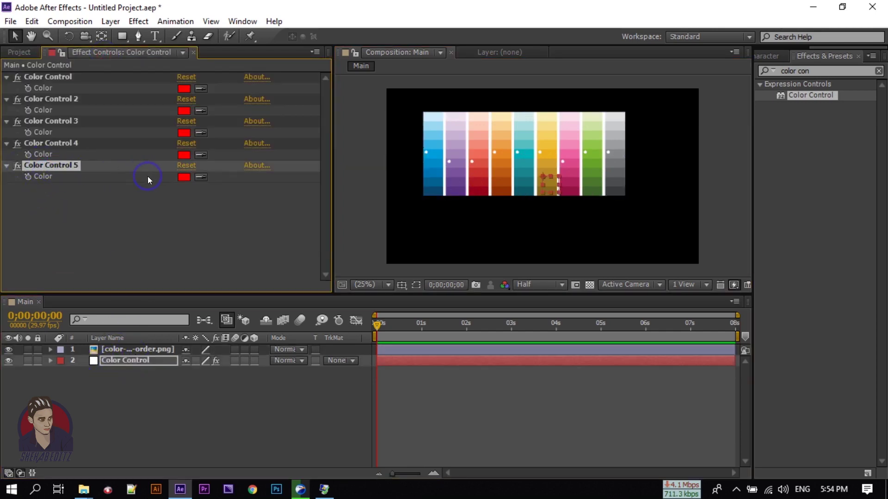
{"action": "left_click", "coordinate": [202, 180]}
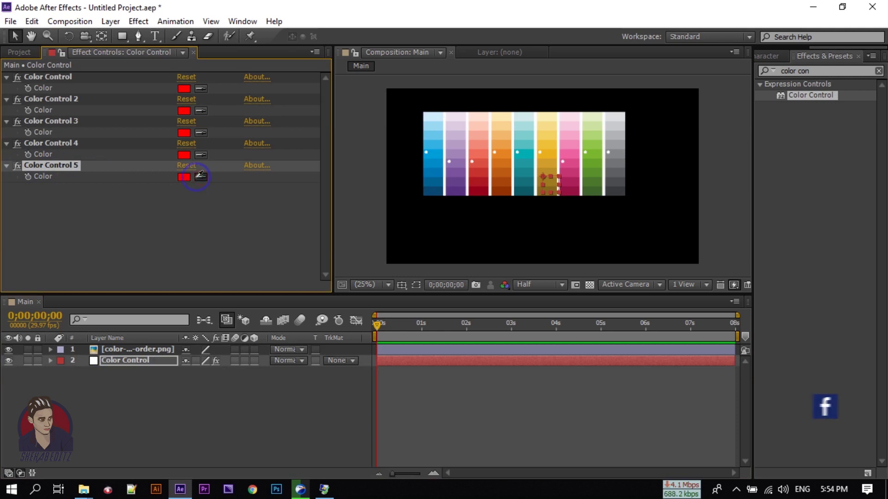
{"action": "left_click", "coordinate": [617, 182]}
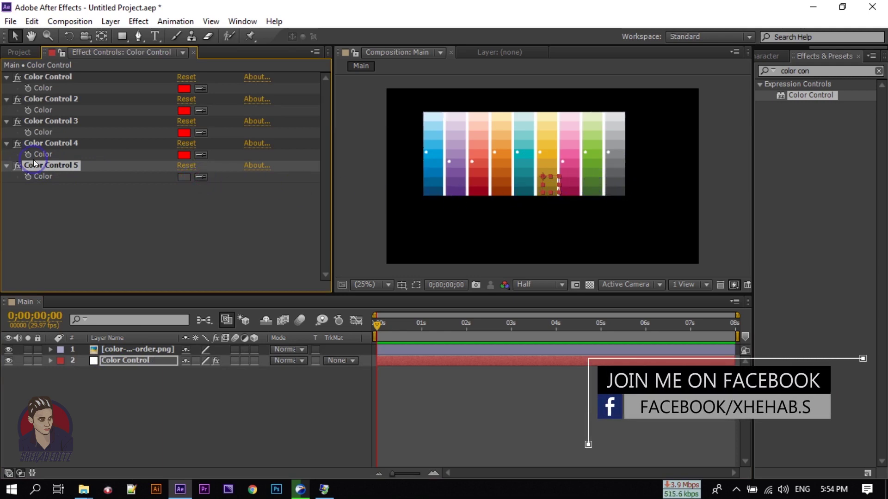
Set Color Control 4, 3, 2 and the first Color Control to progressively lighter blues sampled from the palette's blue column.
{"action": "left_click", "coordinate": [200, 155]}
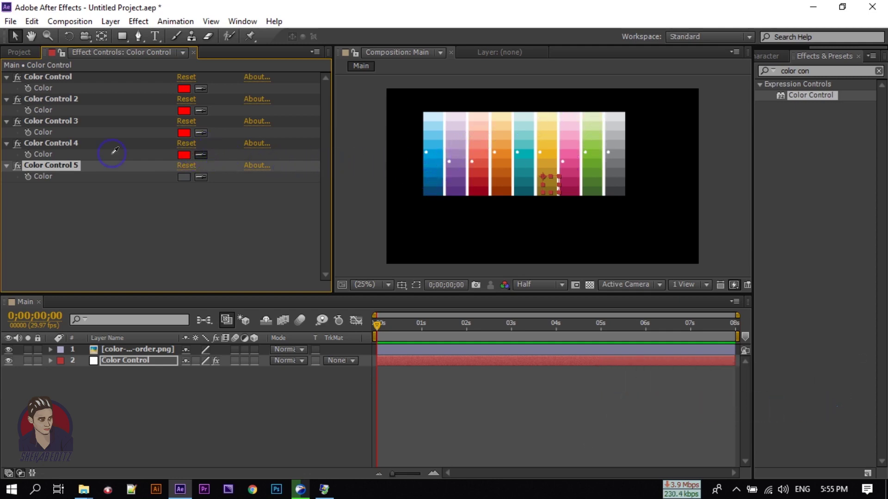
{"action": "left_click", "coordinate": [435, 175]}
{"action": "left_click", "coordinate": [202, 134]}
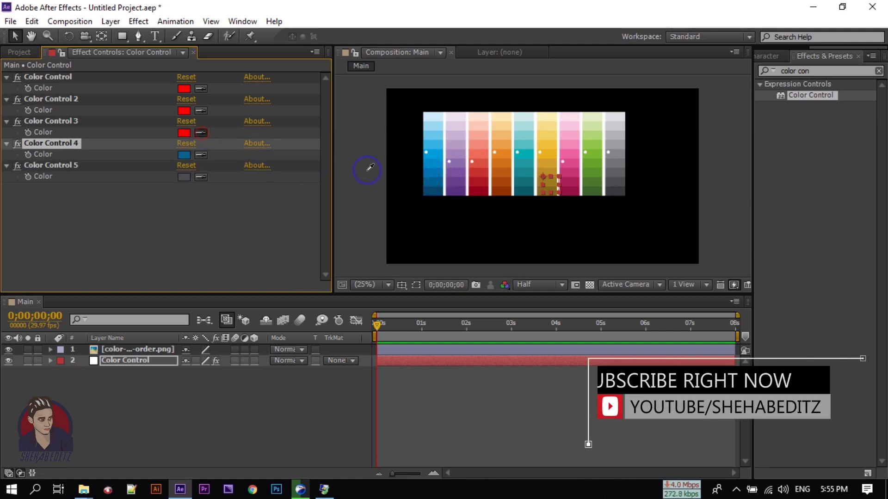
{"action": "left_click", "coordinate": [420, 173]}
{"action": "left_click", "coordinate": [203, 111]}
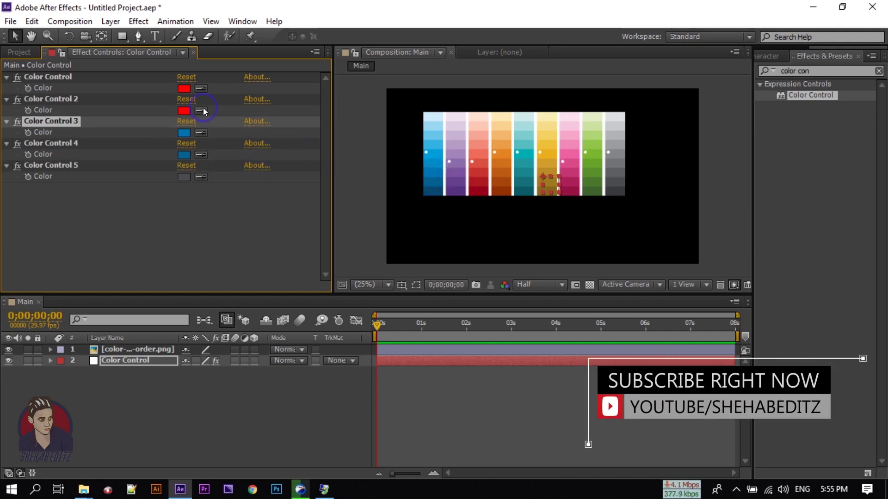
{"action": "left_click", "coordinate": [436, 164]}
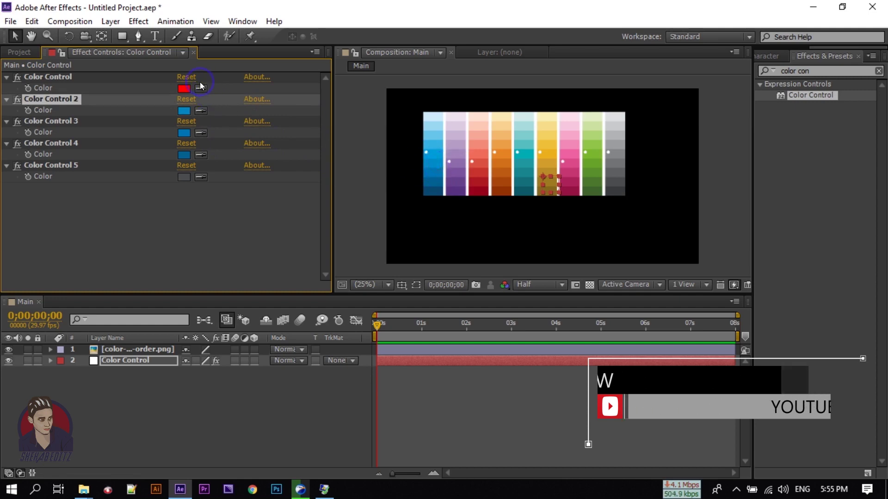
{"action": "left_click", "coordinate": [200, 88]}
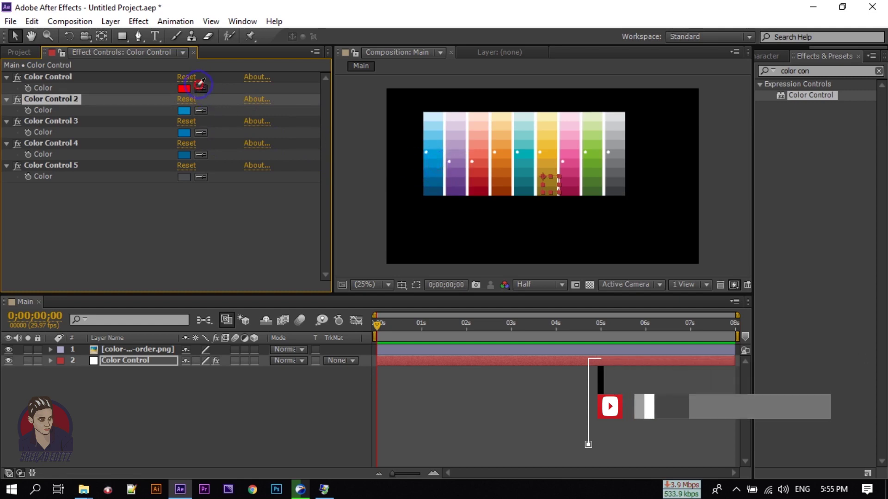
{"action": "left_click", "coordinate": [433, 156]}
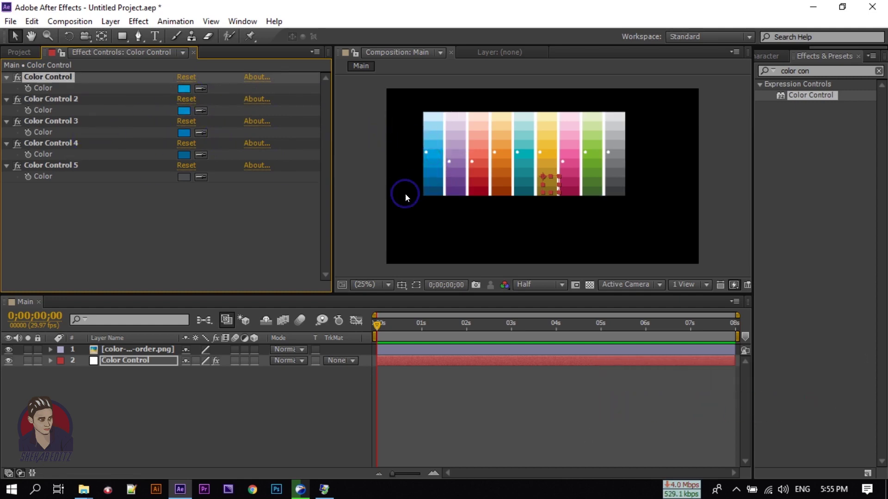
Delete the color palette image layer from the Main composition and add BG.png above the null layer.
{"action": "left_click", "coordinate": [114, 349]}
{"action": "key", "text": "Delete"}
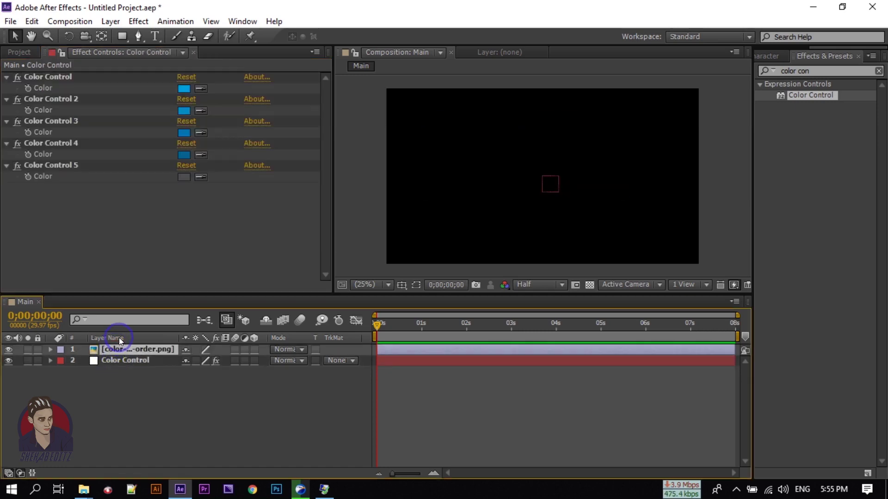
{"action": "left_click", "coordinate": [18, 52]}
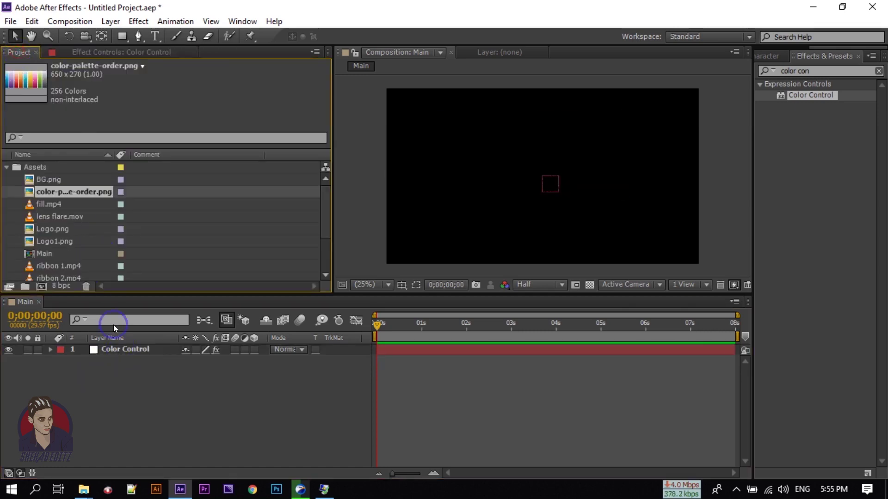
{"action": "left_click", "coordinate": [118, 350]}
{"action": "left_click", "coordinate": [143, 392]}
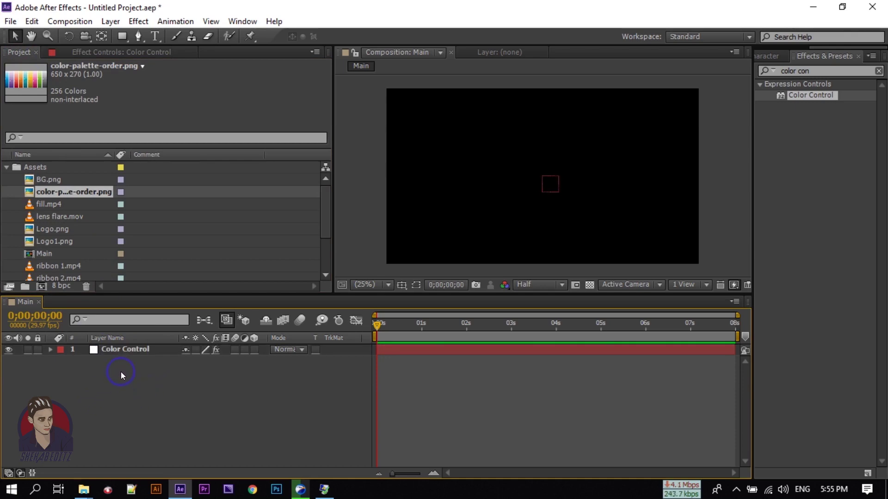
{"action": "left_click_drag", "start_coordinate": [50, 180], "coordinate": [125, 351]}
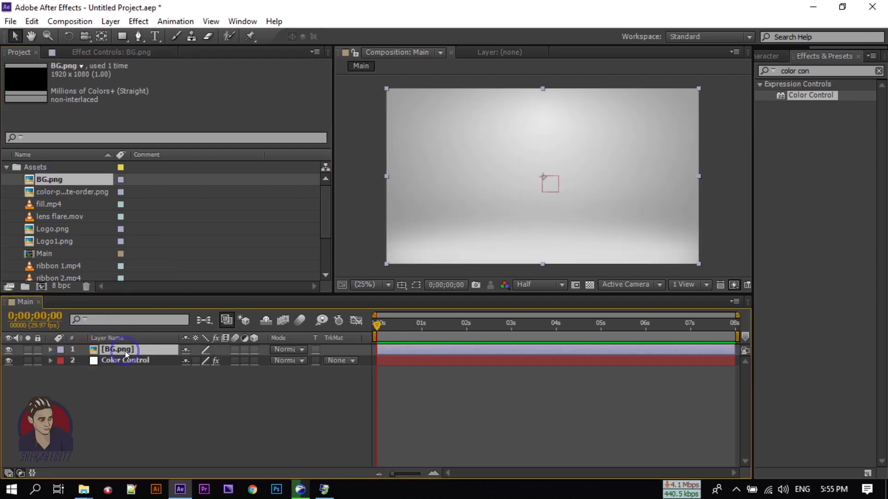
{"action": "left_click", "coordinate": [141, 382]}
Create a black 1920 x 1080 solid named Flare as the top layer of the Main composition.
{"action": "right_click", "coordinate": [112, 420]}
{"action": "mouse_move", "coordinate": [148, 283]}
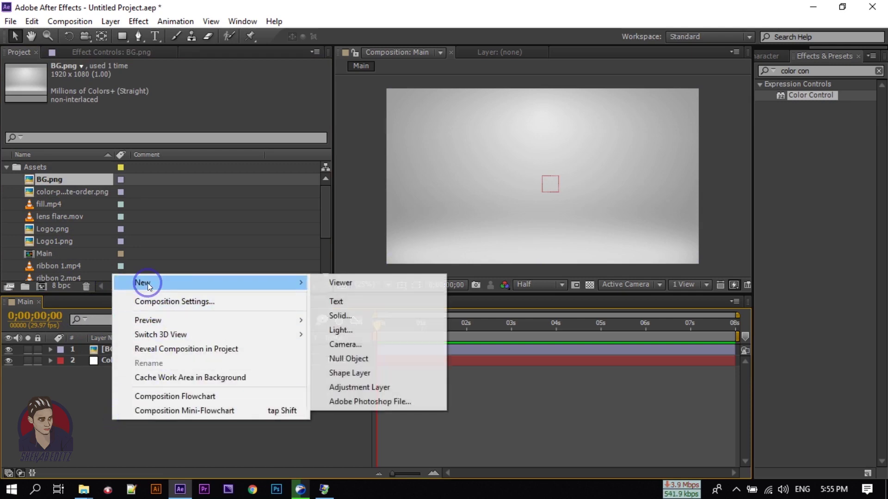
{"action": "left_click", "coordinate": [361, 317]}
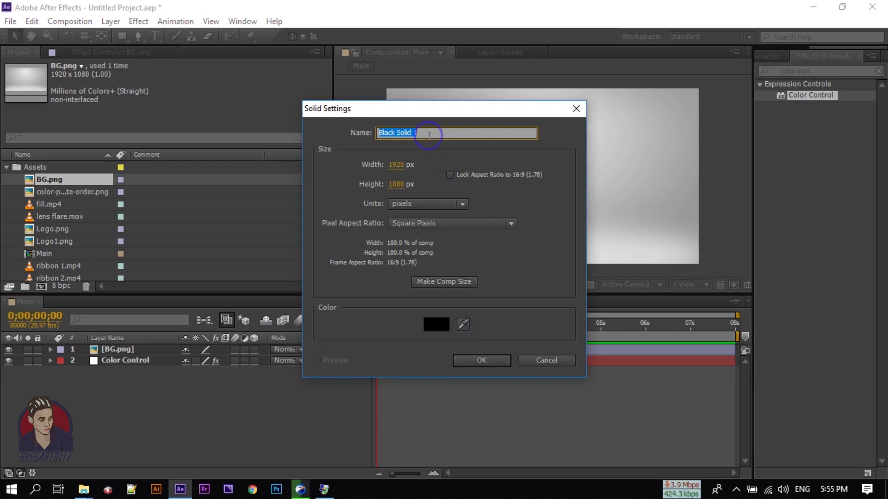
{"action": "type", "text": "Flare"}
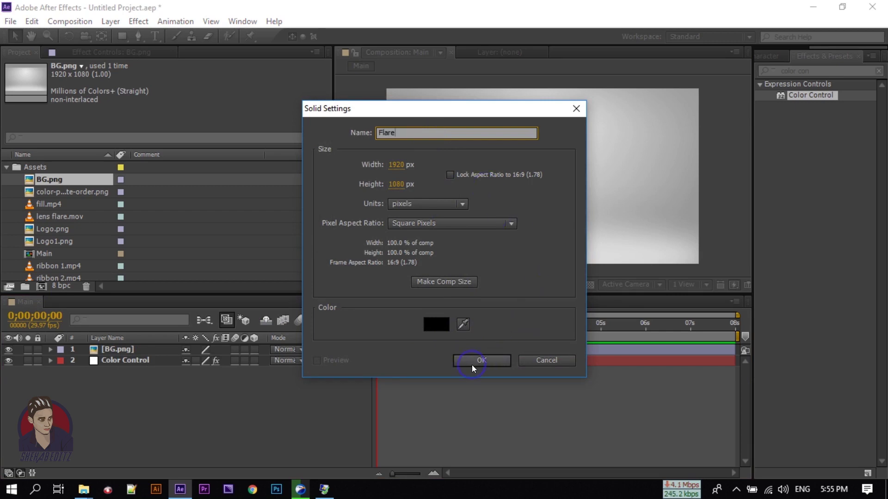
{"action": "left_click", "coordinate": [471, 365]}
Apply the Lens Flare effect to the Flare solid and move the flare center to 964, 540.
{"action": "left_click_drag", "start_coordinate": [827, 71], "coordinate": [720, 70]}
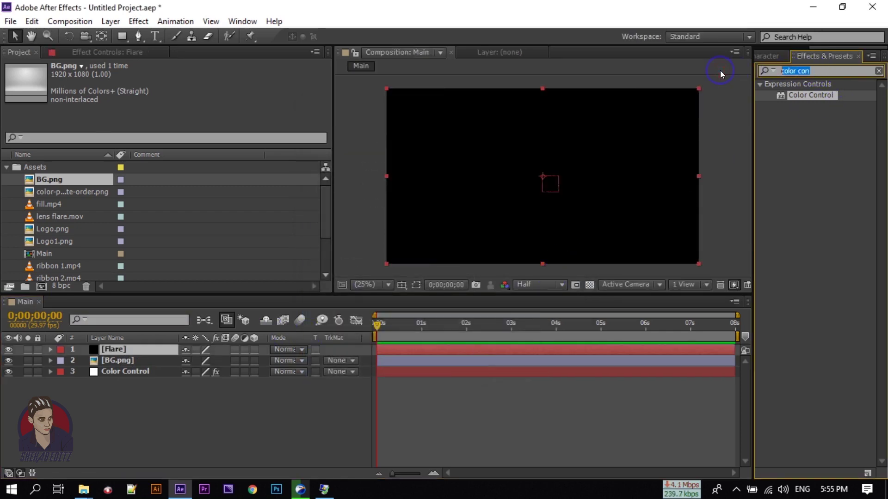
{"action": "type", "text": "flare"}
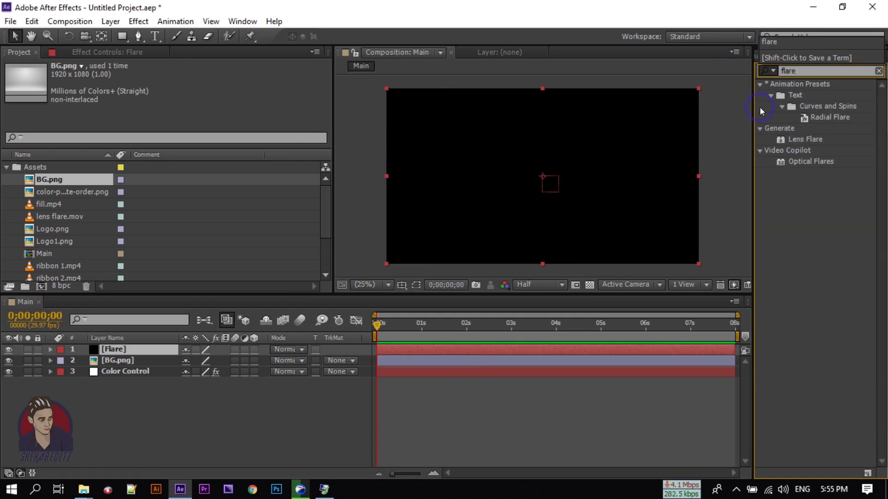
{"action": "left_click_drag", "start_coordinate": [805, 139], "coordinate": [103, 354]}
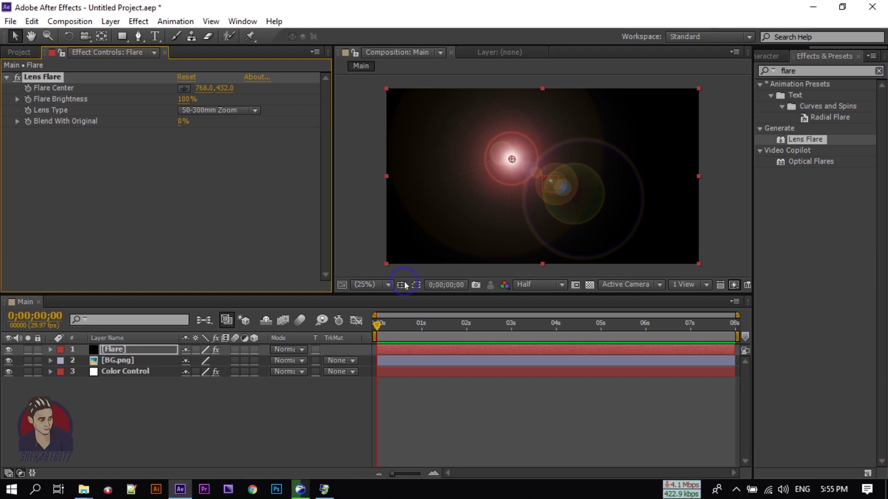
{"action": "left_click_drag", "start_coordinate": [512, 159], "coordinate": [539, 176]}
Set the flare brightness to 68% and the Flare layer's blending mode to Screen.
{"action": "left_click_drag", "start_coordinate": [184, 102], "coordinate": [165, 99]}
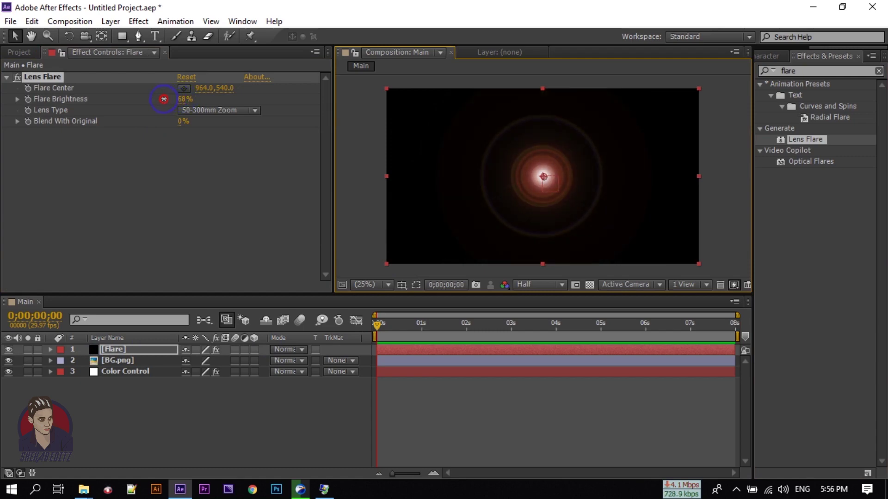
{"action": "left_click", "coordinate": [287, 350]}
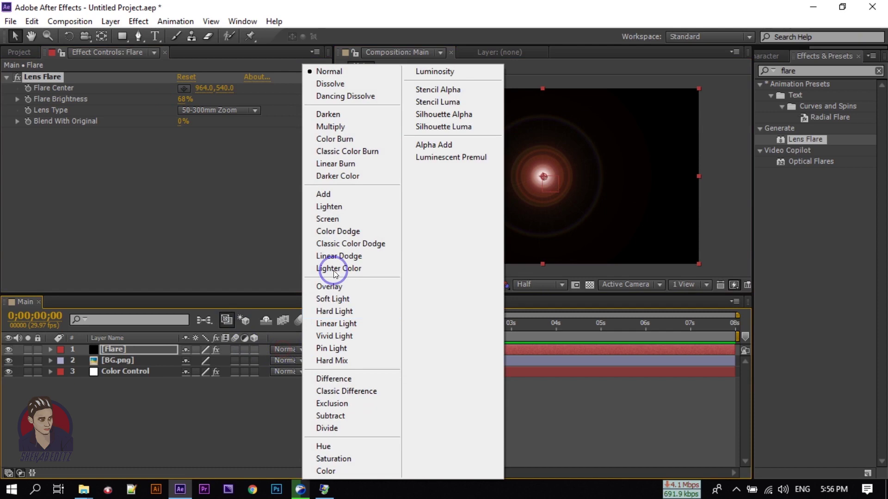
{"action": "left_click", "coordinate": [344, 220]}
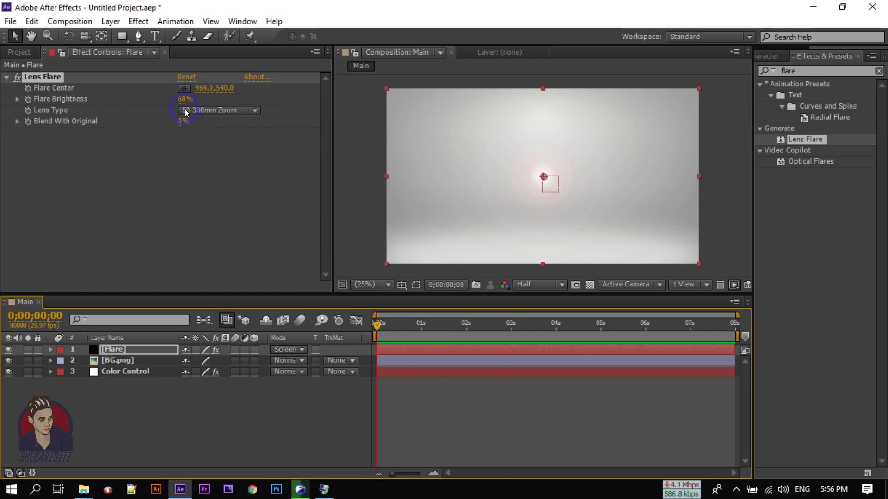
Try a flare brightness of 93%, compare with the Flare layer hidden, and set the brightness to 61%.
{"action": "mouse_move", "coordinate": [183, 103]}
{"action": "left_mouse_down"}
{"action": "mouse_move", "coordinate": [205, 101]}
{"action": "mouse_move", "coordinate": [196, 100]}
{"action": "left_mouse_up"}
{"action": "left_click", "coordinate": [176, 422]}
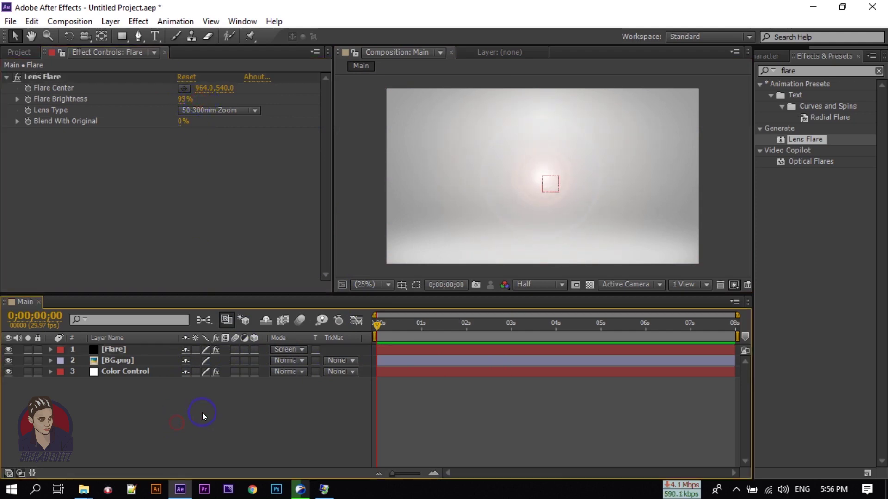
{"action": "left_click", "coordinate": [8, 350]}
{"action": "left_click", "coordinate": [9, 350]}
{"action": "left_click", "coordinate": [178, 114]}
{"action": "left_click_drag", "start_coordinate": [183, 101], "coordinate": [160, 97]}
{"action": "left_click", "coordinate": [175, 402]}
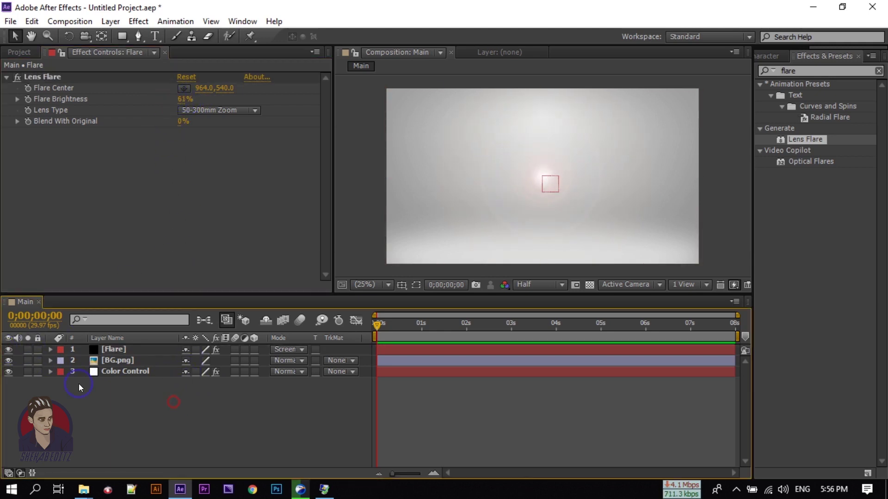
Place Logo1.png in the Main composition as the top layer.
{"action": "left_click", "coordinate": [124, 423]}
{"action": "left_click", "coordinate": [19, 52]}
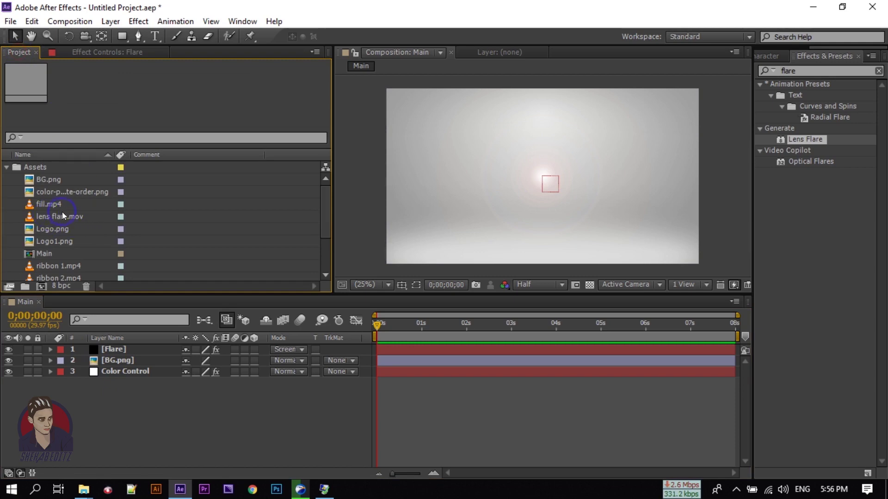
{"action": "left_click_drag", "start_coordinate": [46, 242], "coordinate": [97, 347]}
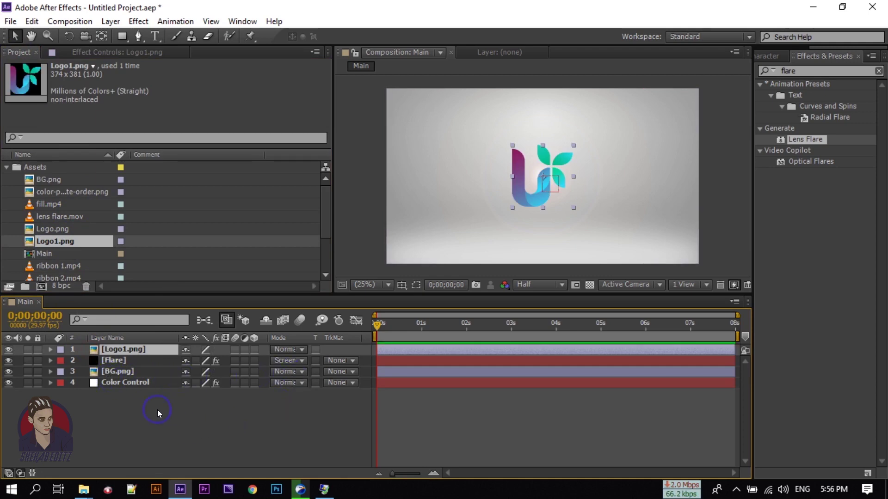
Pre-compose the Logo1.png layer as Logo Animation, moving all attributes into the new composition.
{"action": "right_click", "coordinate": [122, 349]}
{"action": "left_click", "coordinate": [187, 399]}
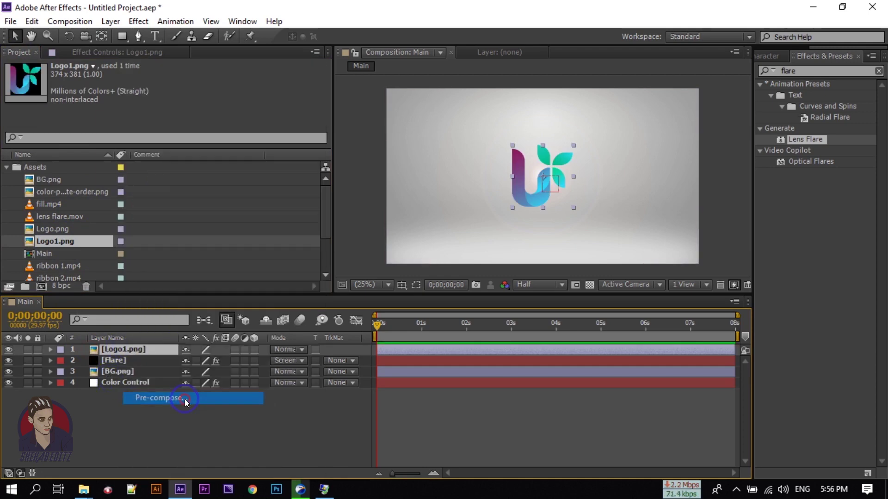
{"action": "type", "text": "Logo Ani"}
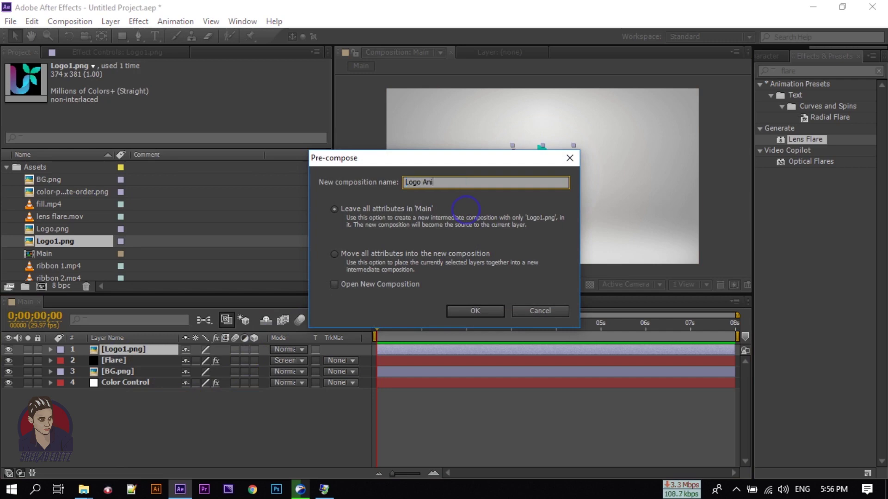
{"action": "type", "text": "mation"}
{"action": "left_click", "coordinate": [334, 254]}
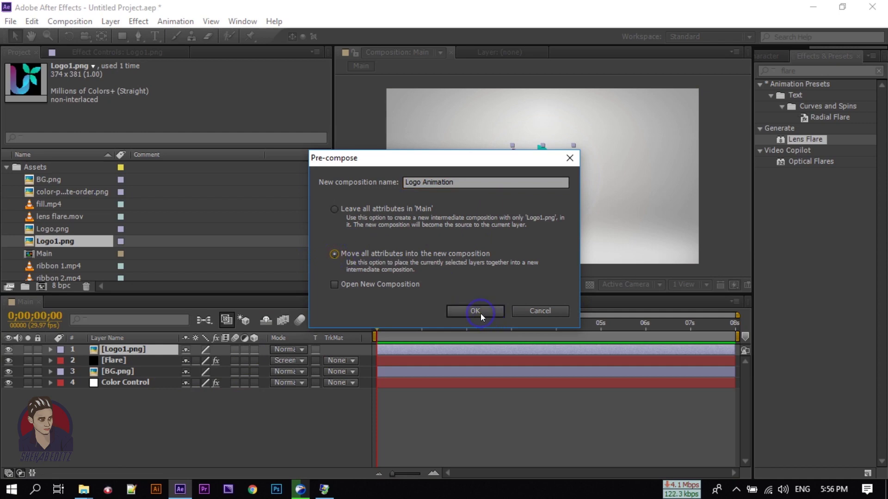
{"action": "left_click", "coordinate": [481, 313]}
{"action": "left_click", "coordinate": [390, 347]}
{"action": "left_click", "coordinate": [300, 417]}
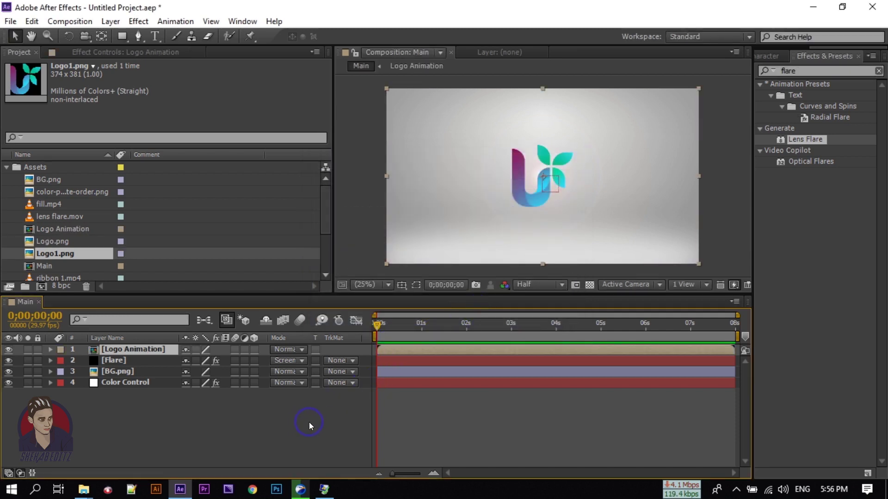
Open the Logo Animation composition and pre-compose its Logo1.png layer as Logo, moving all attributes into the new composition.
{"action": "double_click", "coordinate": [121, 350]}
{"action": "left_click", "coordinate": [115, 351]}
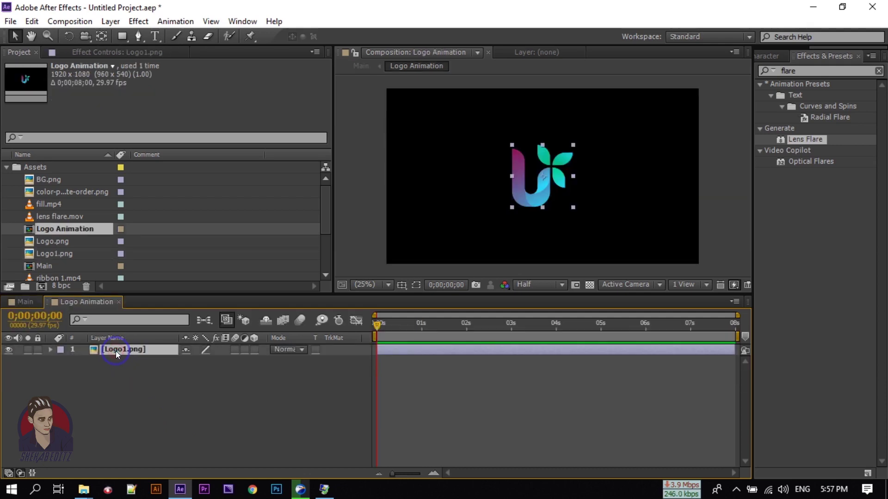
{"action": "right_click", "coordinate": [116, 351]}
{"action": "left_click", "coordinate": [159, 397]}
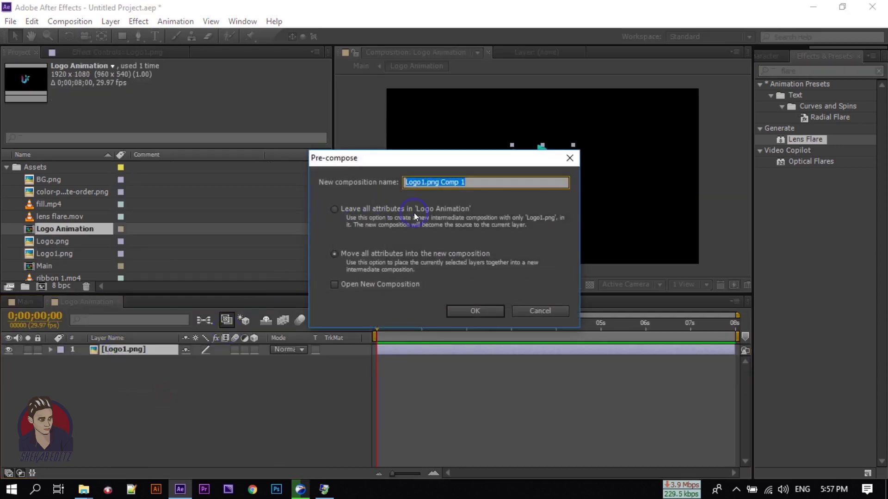
{"action": "type", "text": "Logo"}
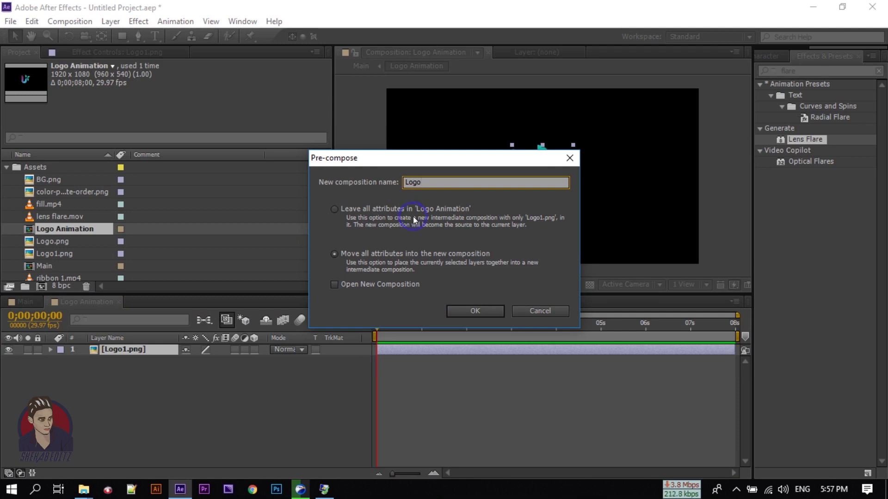
{"action": "left_click", "coordinate": [348, 260]}
{"action": "left_click", "coordinate": [474, 312]}
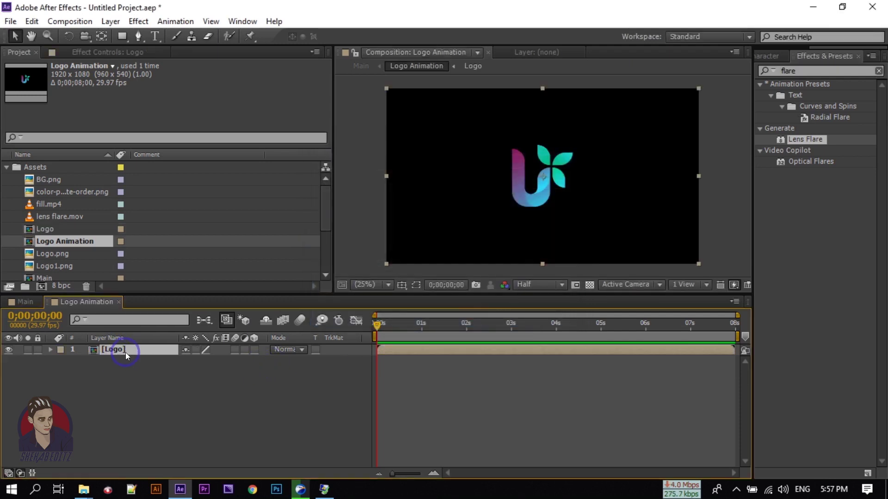
Make the Logo layer 3D and separate the dimensions of its Position property.
{"action": "left_click", "coordinate": [255, 350]}
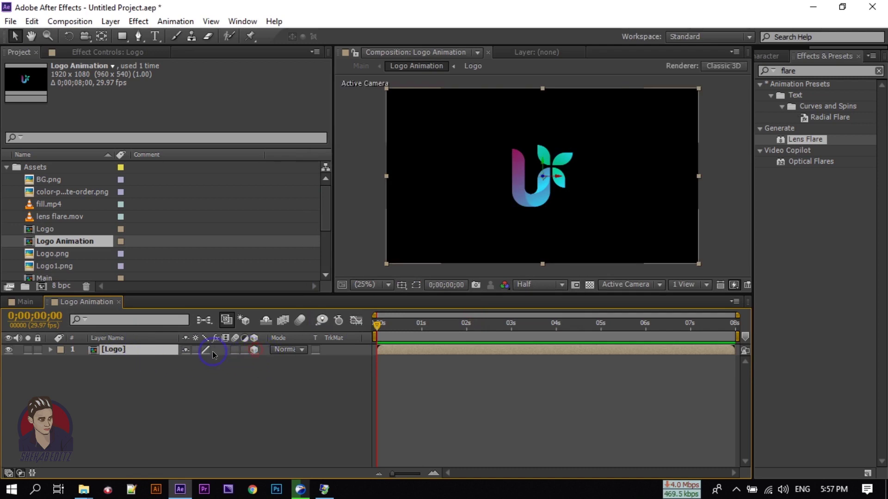
{"action": "left_click", "coordinate": [131, 351]}
{"action": "key", "text": "p"}
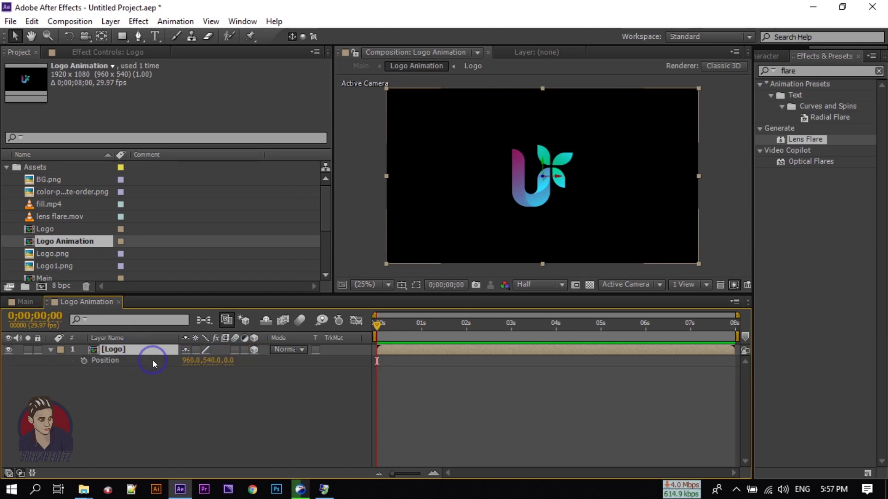
{"action": "right_click", "coordinate": [107, 359]}
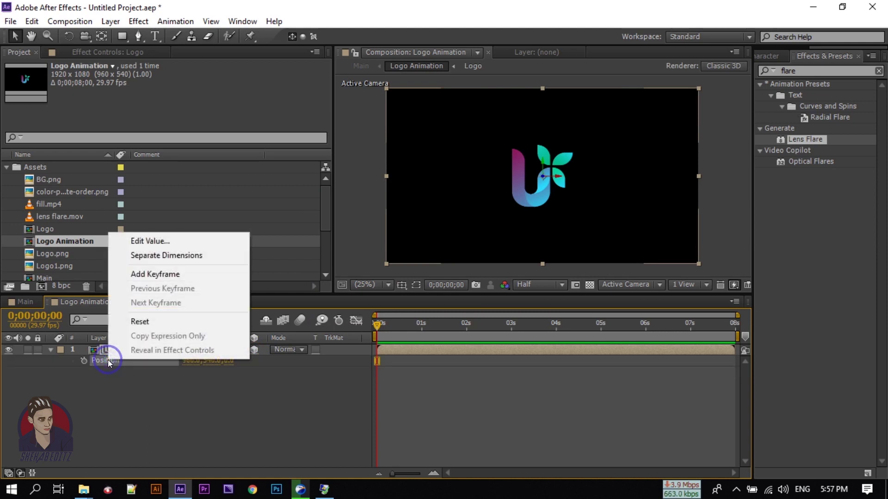
{"action": "left_click", "coordinate": [149, 256]}
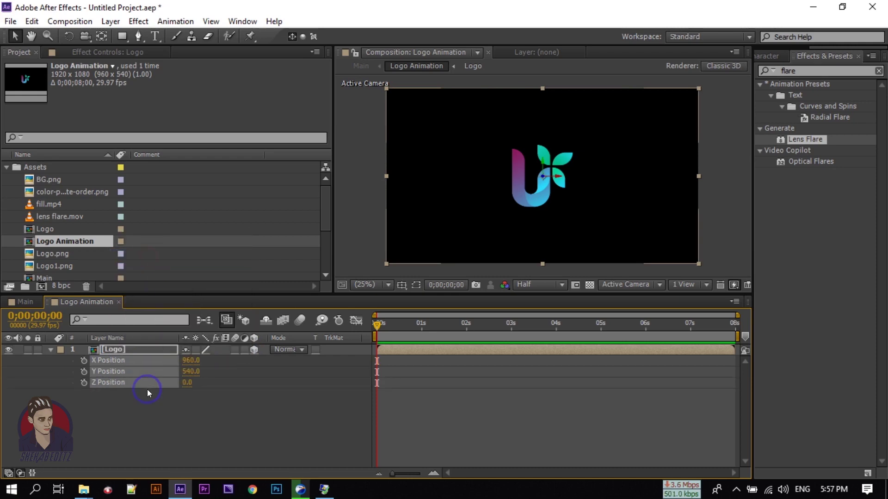
Add expressions to the Logo layer's X, Y and Z Position, setting the Z Position expression to index, and collapse the layer.
{"action": "left_click", "coordinate": [83, 383]}
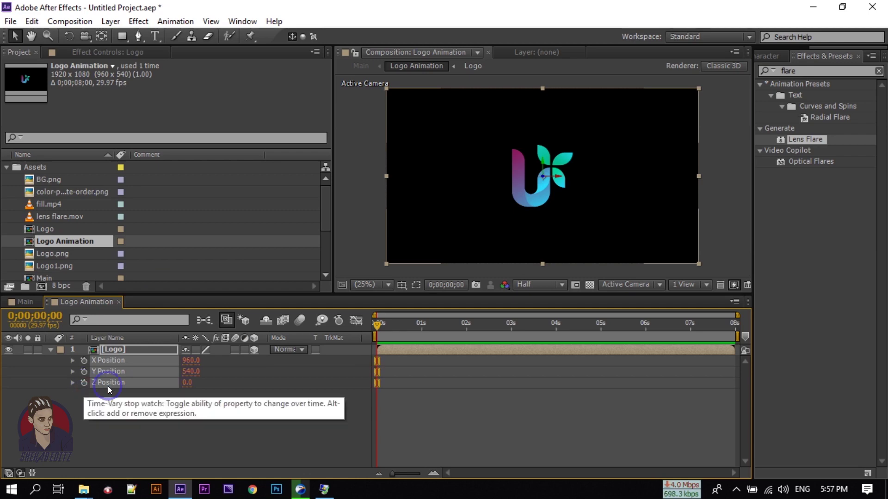
{"action": "left_click", "coordinate": [73, 383]}
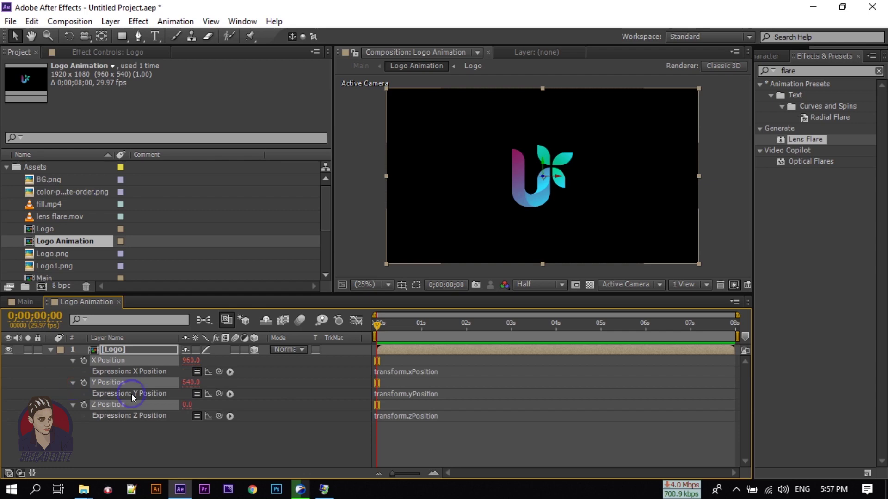
{"action": "left_click", "coordinate": [408, 416]}
{"action": "type", "text": "ine"}
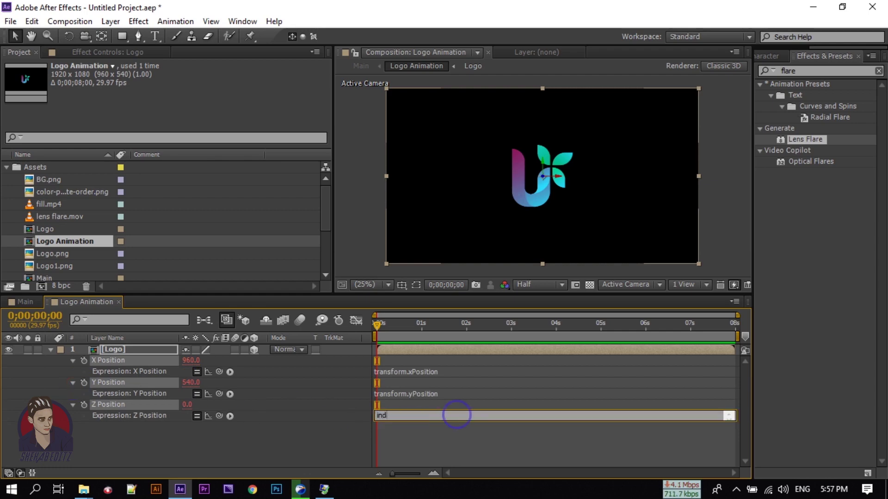
{"action": "type", "text": "ex"}
{"action": "key", "text": "Return"}
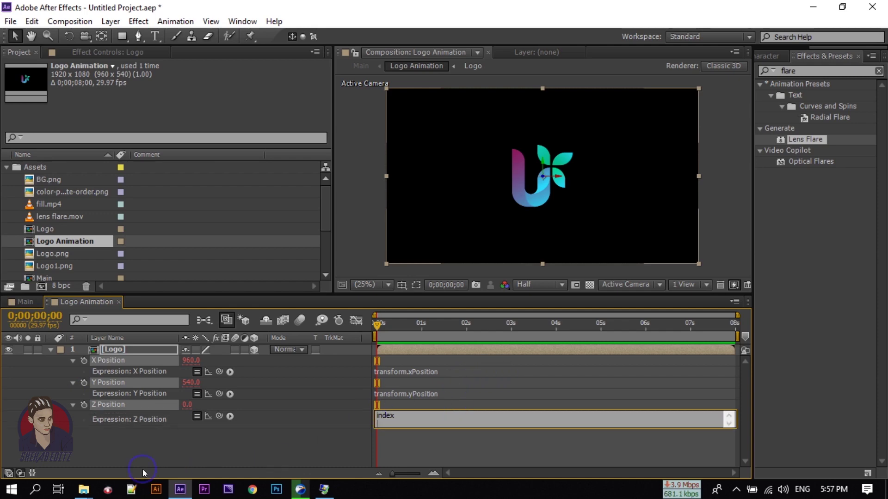
{"action": "left_click", "coordinate": [74, 410]}
{"action": "key", "text": "e"}
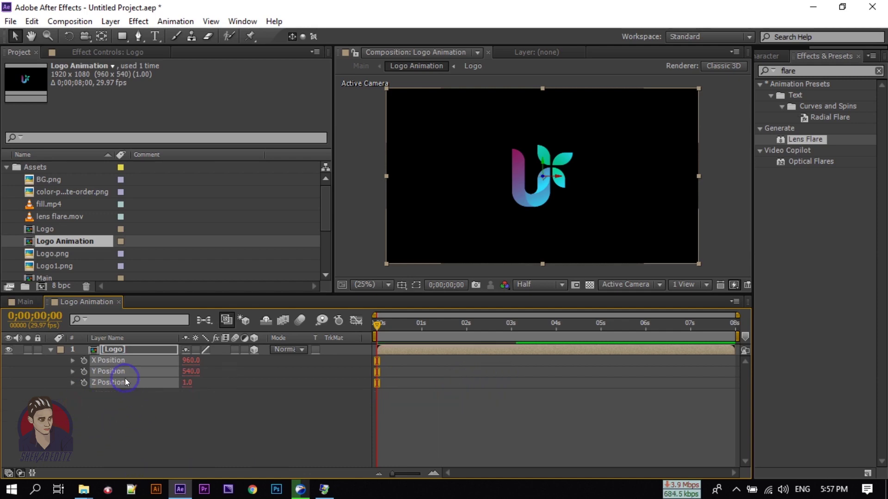
{"action": "left_click", "coordinate": [50, 351]}
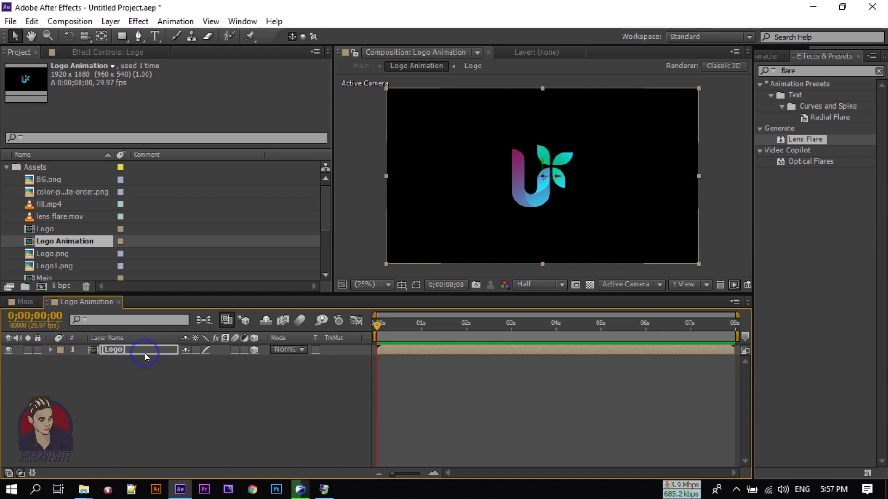
Duplicate the Logo layer repeatedly until the Logo Animation composition holds 31 stacked copies.
{"action": "left_click", "coordinate": [110, 348]}
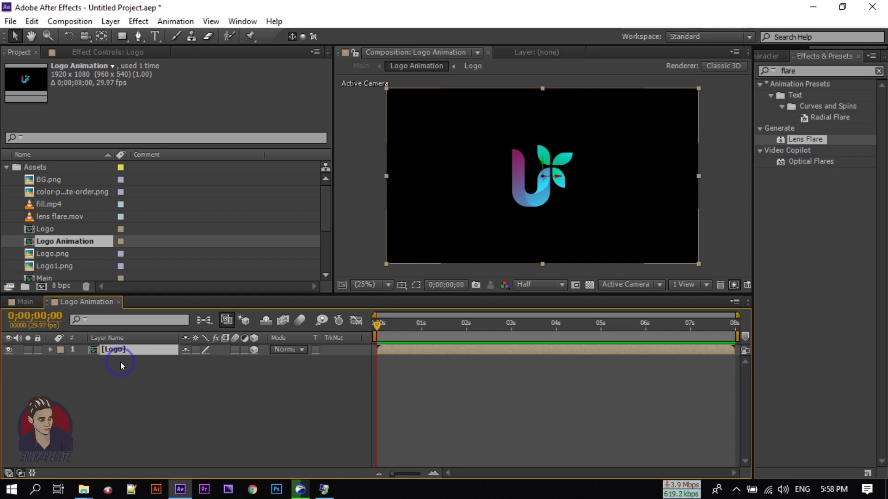
{"action": "key", "text": "ctrl+d"}
{"action": "key", "text": "ctrl+d"}
{"action": "key", "text": "ctrl+d"}
{"action": "key", "text": "ctrl+d"}
{"action": "key", "text": "ctrl+d"}
{"action": "key", "text": "ctrl+d"}
{"action": "key", "text": "ctrl+d"}
{"action": "key", "text": "ctrl+d"}
{"action": "key", "text": "ctrl+d"}
{"action": "key", "text": "ctrl+d"}
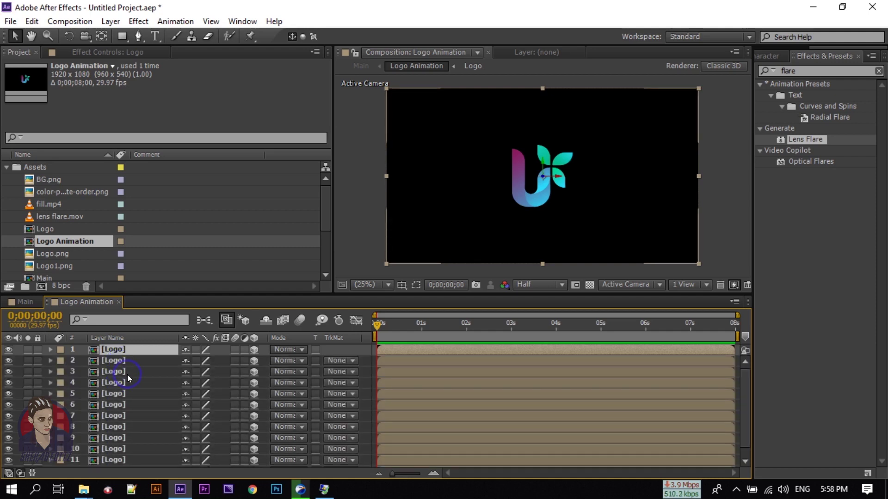
{"action": "key", "text": "ctrl+d"}
{"action": "key", "text": "ctrl+d"}
{"action": "key", "text": "ctrl+d"}
{"action": "key", "text": "ctrl+d"}
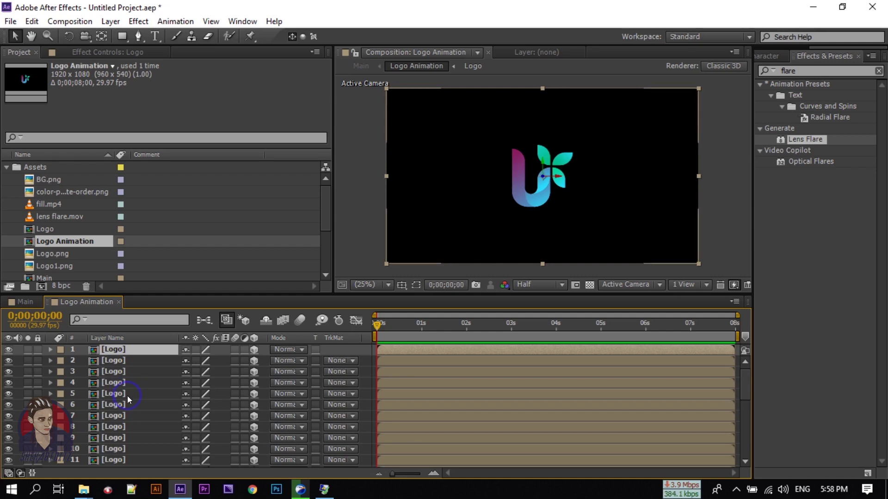
{"action": "scroll", "coordinate": [129, 403], "scroll_direction": "down", "scroll_amount": 5}
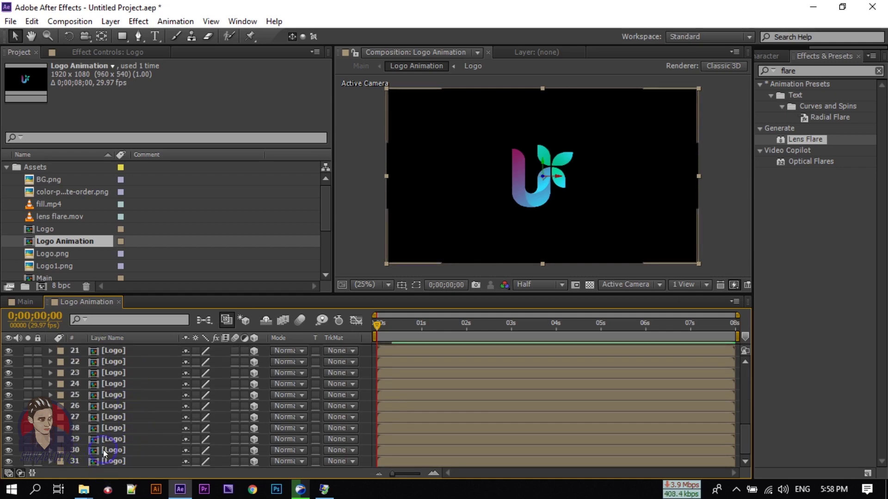
{"action": "scroll", "coordinate": [106, 408], "scroll_direction": "up", "scroll_amount": 5}
{"action": "left_click", "coordinate": [109, 348]}
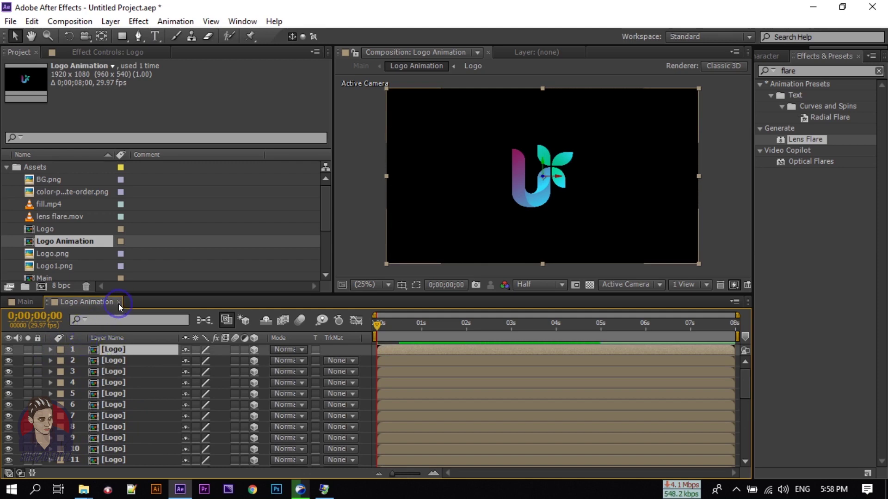
In the Main composition, make the Logo Animation layer 3D and turn on its collapse transformations switch.
{"action": "left_click", "coordinate": [24, 304]}
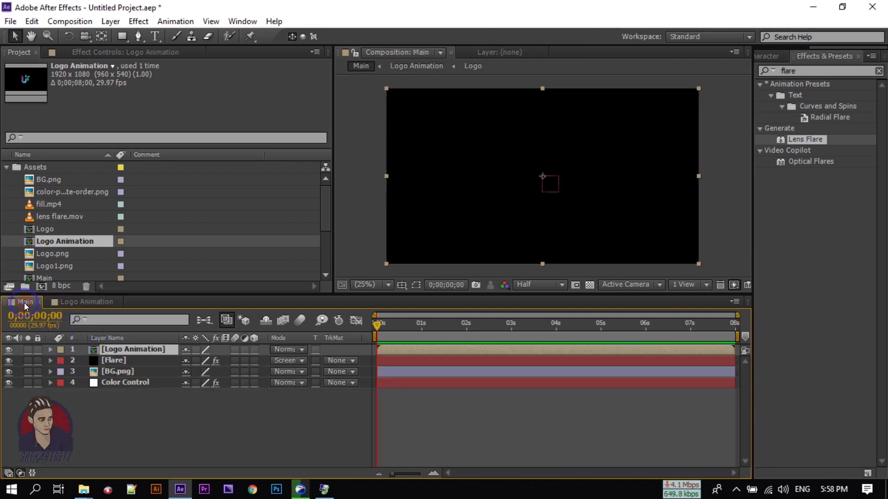
{"action": "left_click", "coordinate": [143, 349]}
{"action": "left_click", "coordinate": [254, 350]}
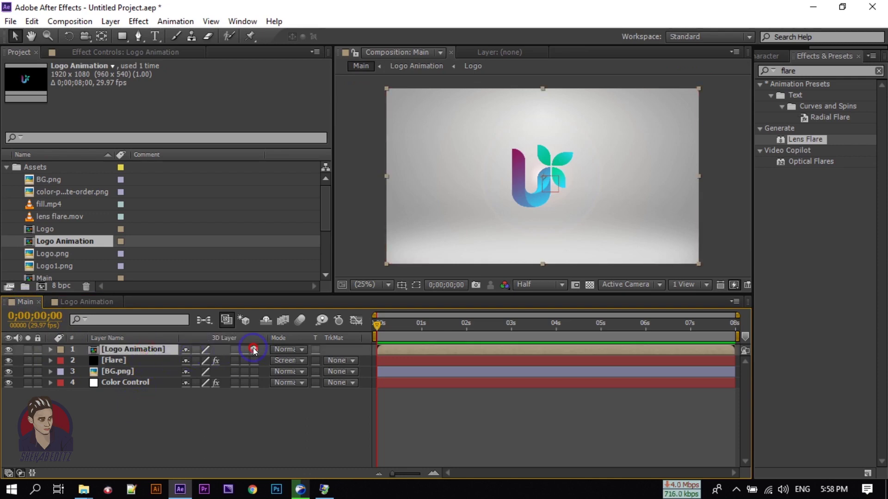
{"action": "left_click", "coordinate": [195, 350]}
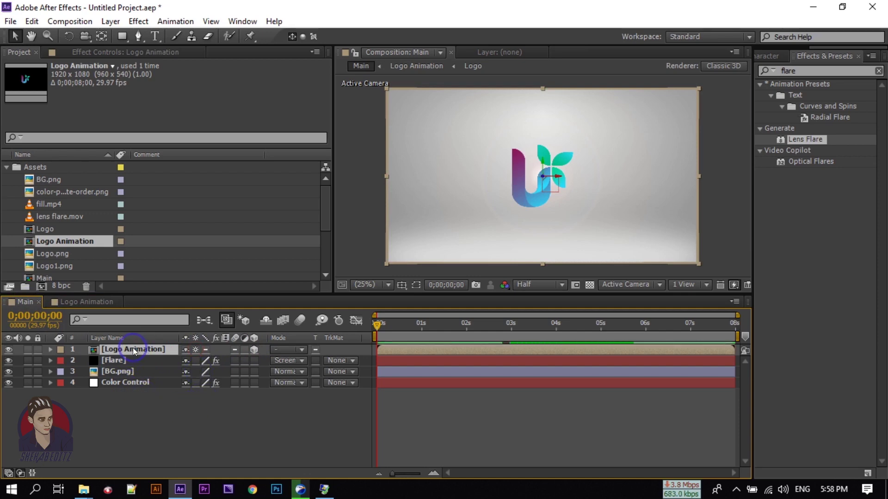
Check the logo's depth by turning the Logo Animation layer around its Y axis, and reset Y Rotation to 0°.
{"action": "key", "text": "r"}
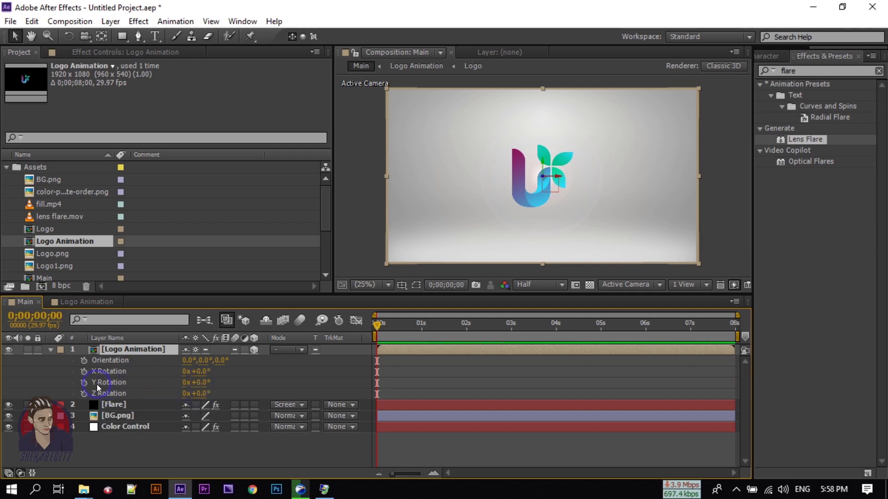
{"action": "mouse_move", "coordinate": [201, 383]}
{"action": "left_mouse_down"}
{"action": "mouse_move", "coordinate": [160, 384]}
{"action": "mouse_move", "coordinate": [204, 387]}
{"action": "left_mouse_up"}
{"action": "scroll", "coordinate": [560, 192], "scroll_direction": "up", "scroll_amount": 4}
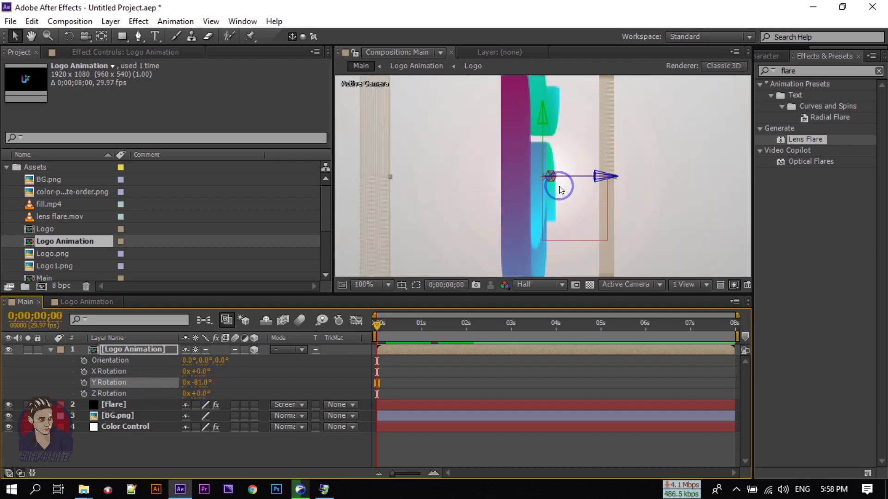
{"action": "left_click", "coordinate": [363, 285]}
{"action": "left_click", "coordinate": [396, 63]}
{"action": "left_click", "coordinate": [202, 383]}
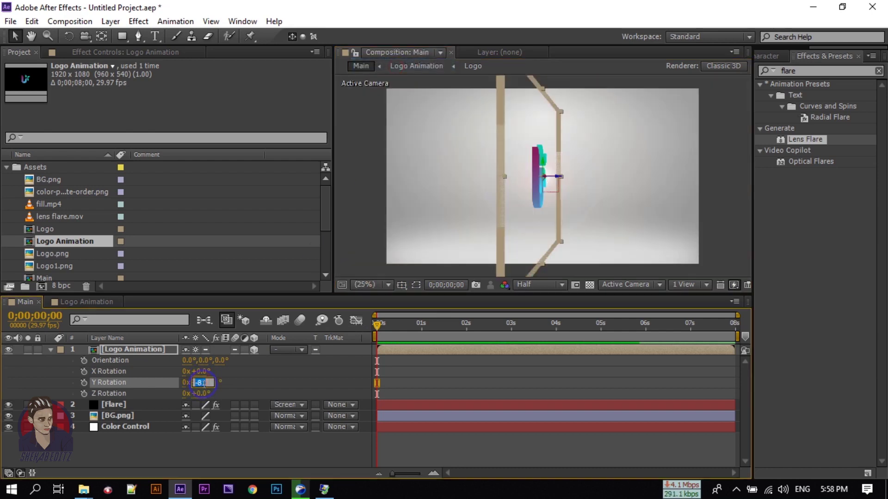
{"action": "left_click", "coordinate": [371, 328]}
{"action": "left_click", "coordinate": [201, 383]}
{"action": "type", "text": "0"}
{"action": "key", "text": "Return"}
{"action": "left_click", "coordinate": [50, 350]}
Shift the Logo Animation layer to start at 0;00;03;00 and add a Y Rotation keyframe of 90° there.
{"action": "left_click_drag", "start_coordinate": [398, 346], "coordinate": [514, 349]}
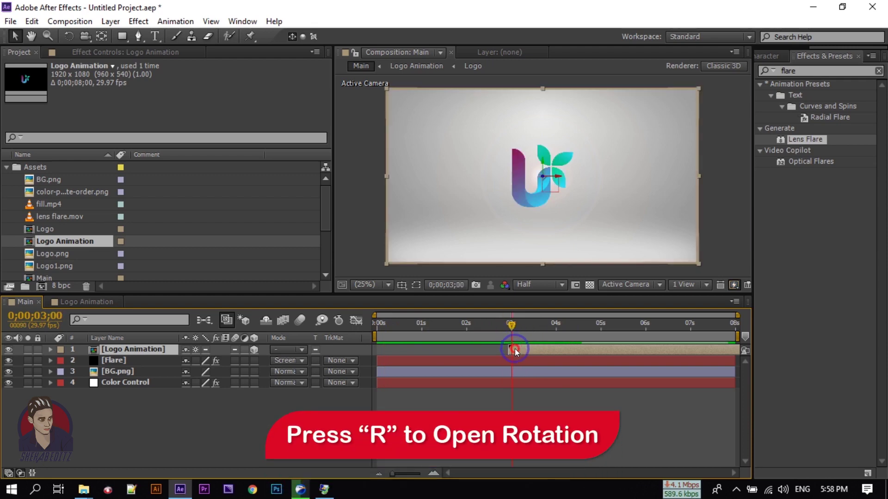
{"action": "left_click", "coordinate": [151, 350]}
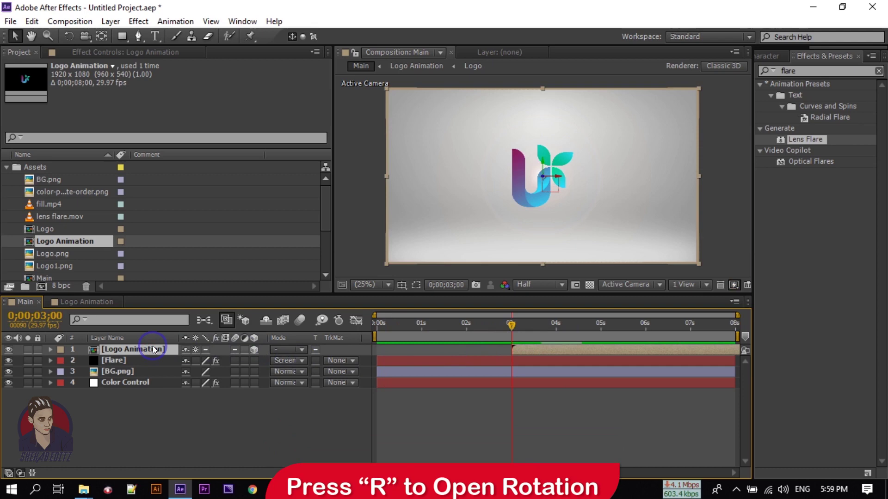
{"action": "key", "text": "r"}
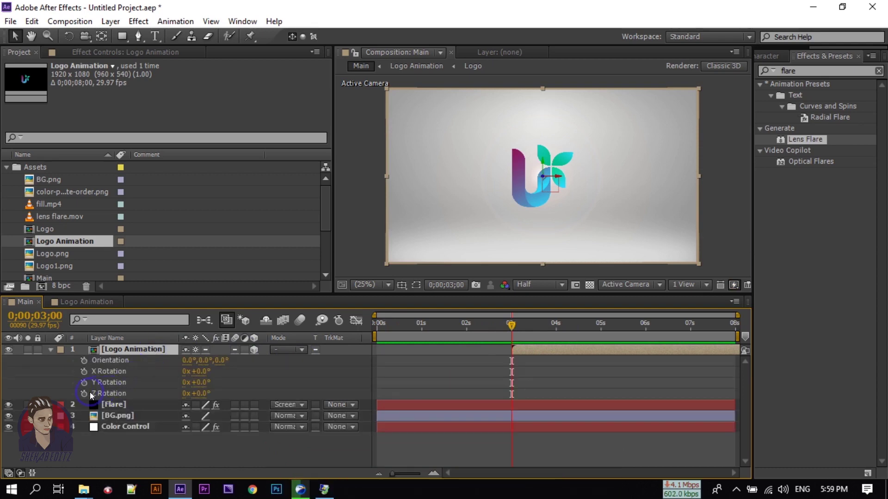
{"action": "left_click", "coordinate": [204, 383]}
{"action": "key", "text": "Return"}
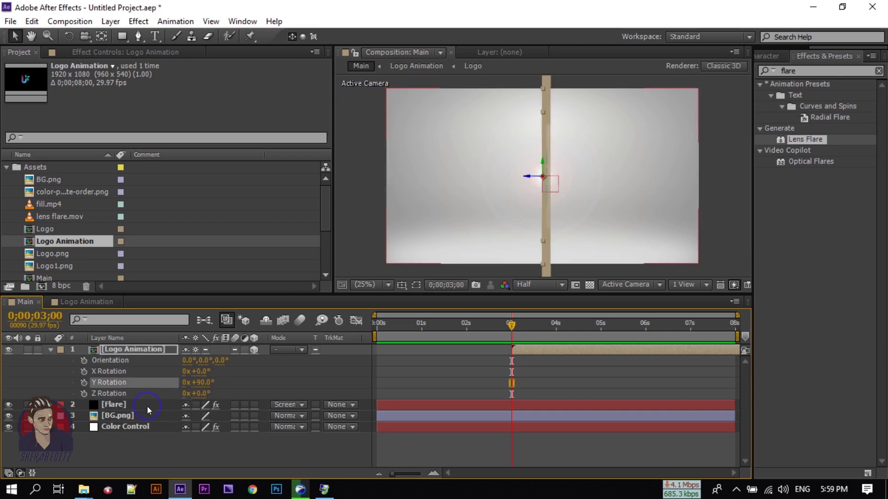
{"action": "left_click", "coordinate": [84, 382]}
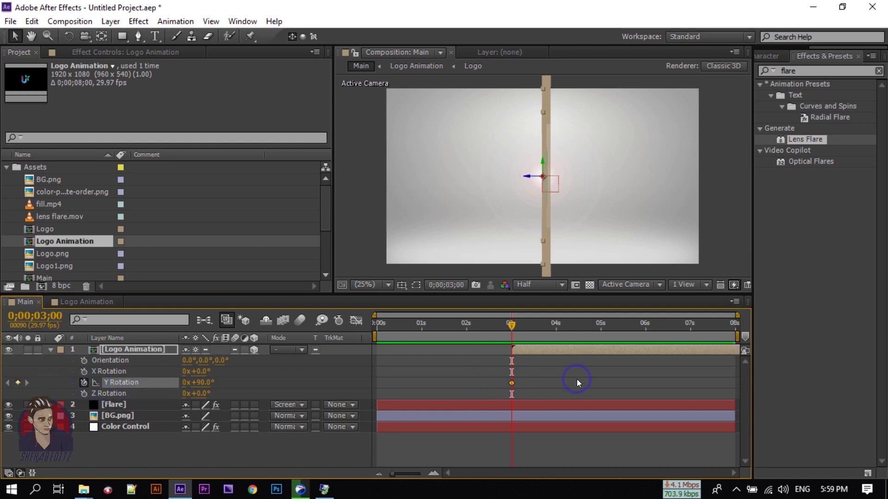
Add a Y Rotation keyframe of 0° at 0;00;03;29, apply Easy Ease to it, and collapse the layer.
{"action": "left_click_drag", "start_coordinate": [512, 325], "coordinate": [555, 329]}
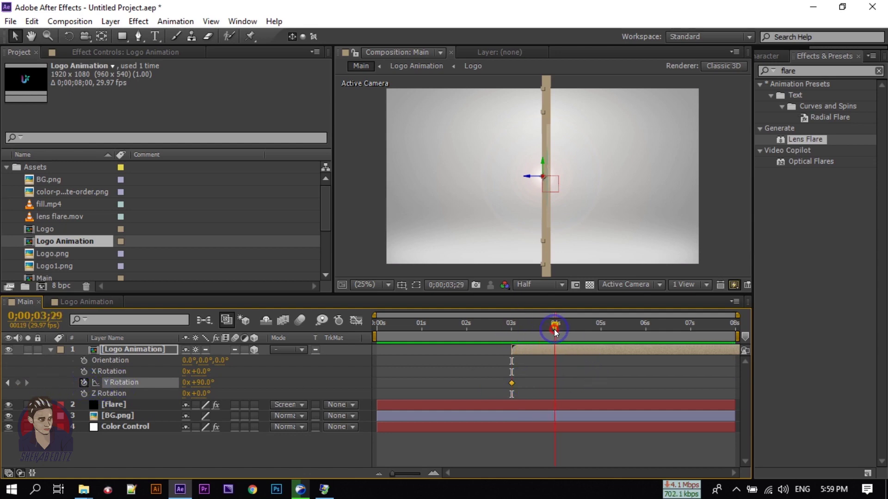
{"action": "left_click", "coordinate": [204, 382]}
{"action": "type", "text": "0"}
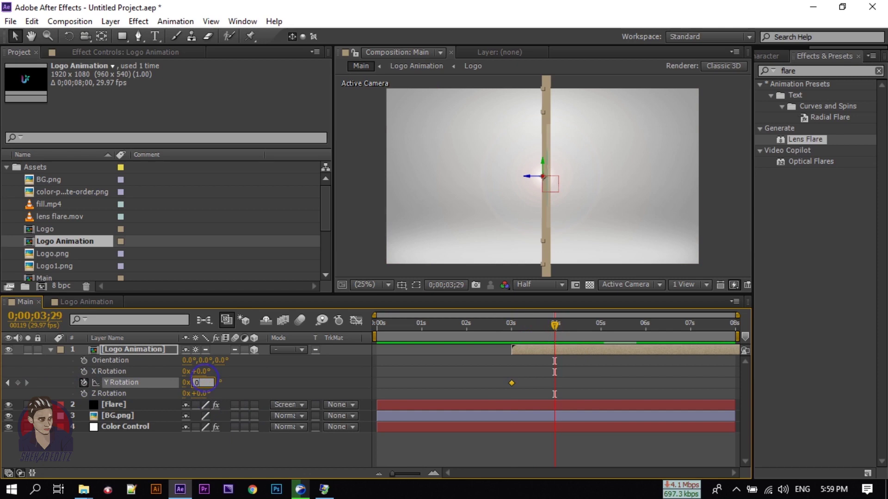
{"action": "key", "text": "Return"}
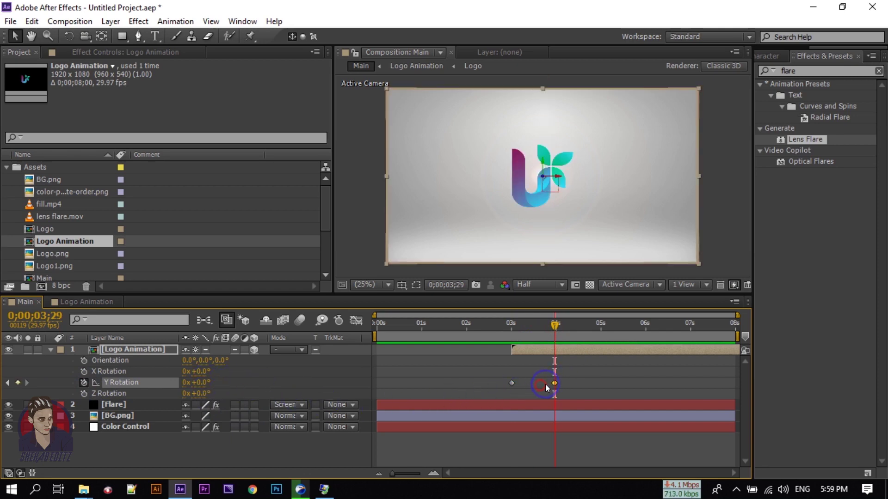
{"action": "right_click", "coordinate": [555, 382]}
{"action": "mouse_move", "coordinate": [568, 384]}
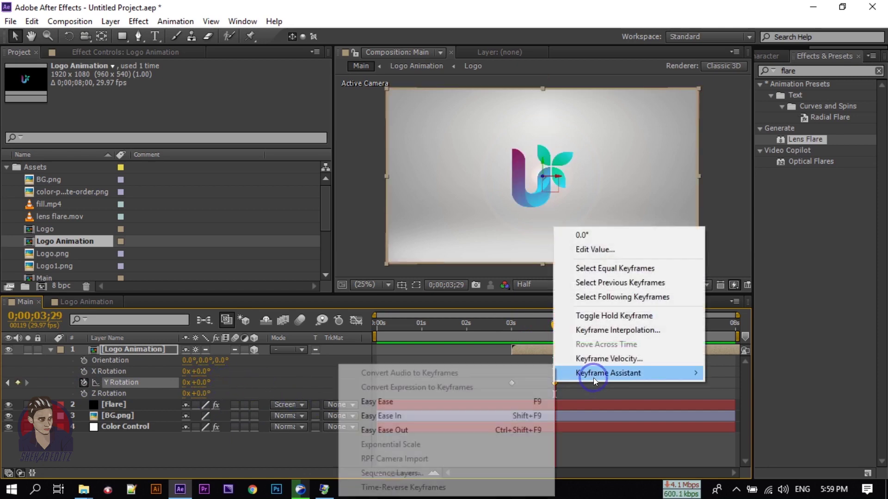
{"action": "left_click", "coordinate": [452, 399]}
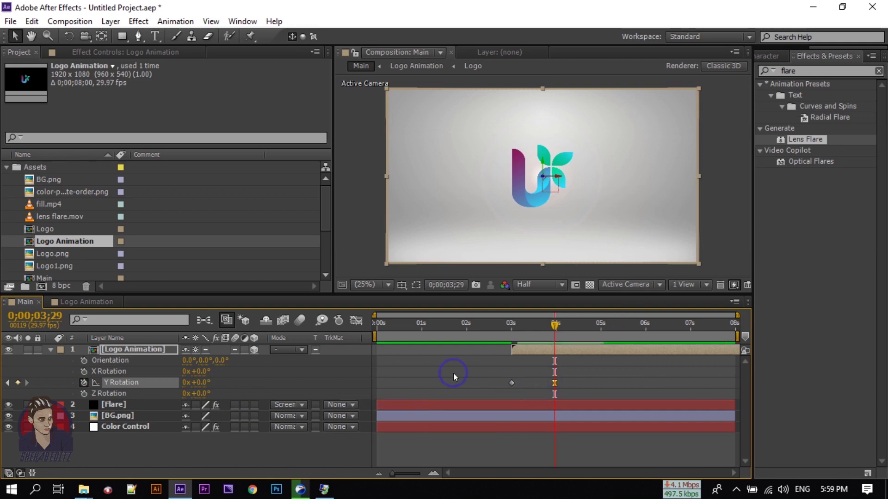
{"action": "left_click", "coordinate": [50, 350]}
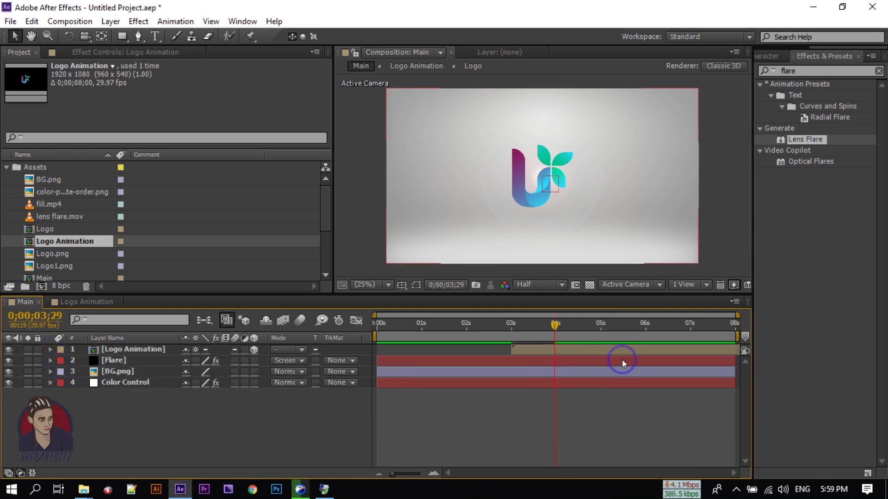
Add a Scale keyframe of 100% to the Logo Animation layer at 0;00;04;00.
{"action": "mouse_move", "coordinate": [554, 324]}
{"action": "left_mouse_down"}
{"action": "mouse_move", "coordinate": [508, 336]}
{"action": "mouse_move", "coordinate": [556, 340]}
{"action": "left_mouse_up"}
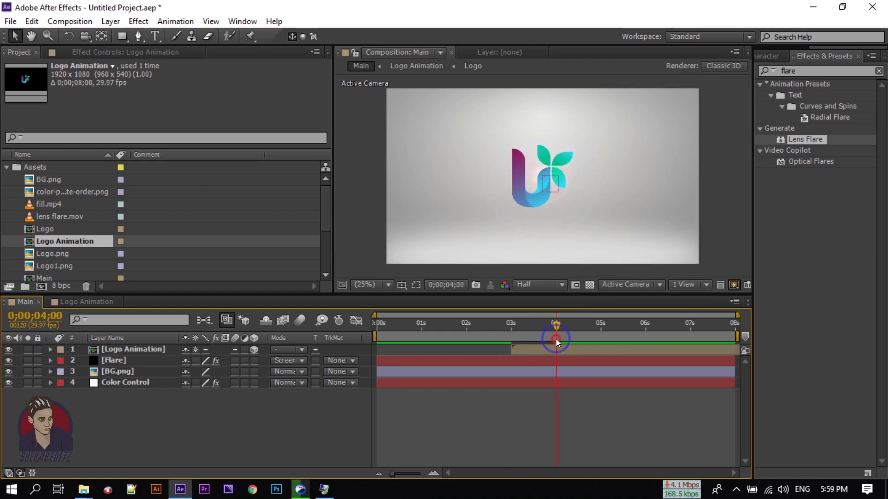
{"action": "left_click", "coordinate": [556, 352]}
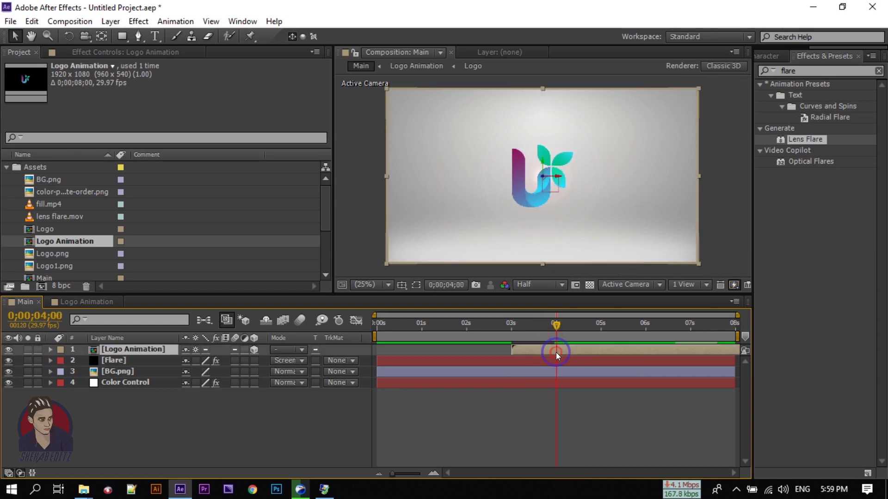
{"action": "left_click", "coordinate": [122, 351]}
{"action": "key", "text": "s"}
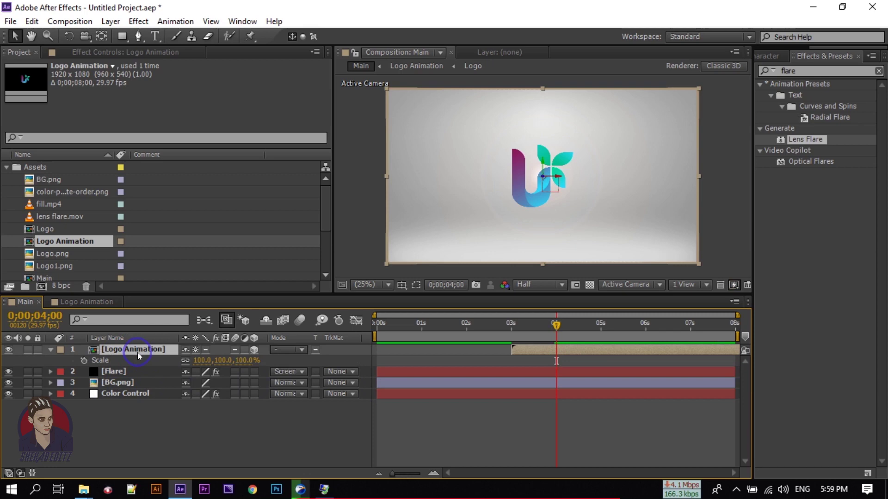
{"action": "left_click", "coordinate": [84, 361]}
Set the Logo Animation layer's Scale to 90% at 0;00;05;01 and collapse the layer.
{"action": "left_click_drag", "start_coordinate": [564, 326], "coordinate": [603, 329]}
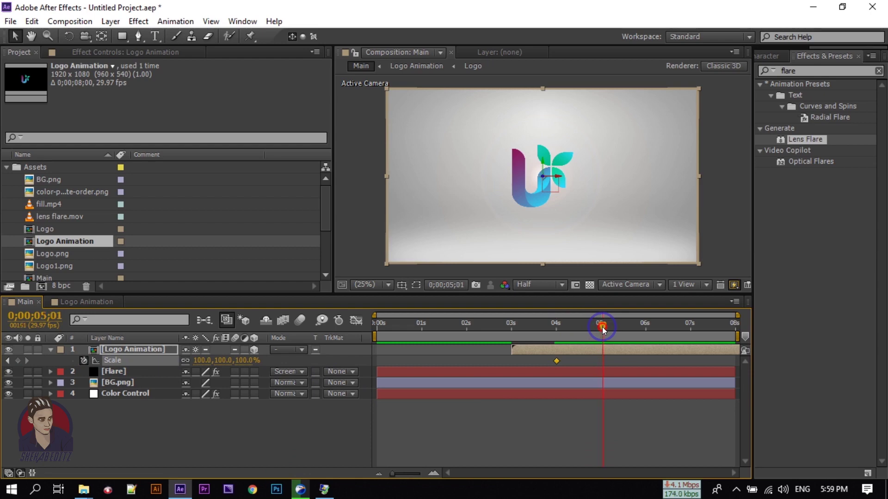
{"action": "left_click", "coordinate": [241, 362]}
{"action": "left_click", "coordinate": [203, 361]}
{"action": "type", "text": "90"}
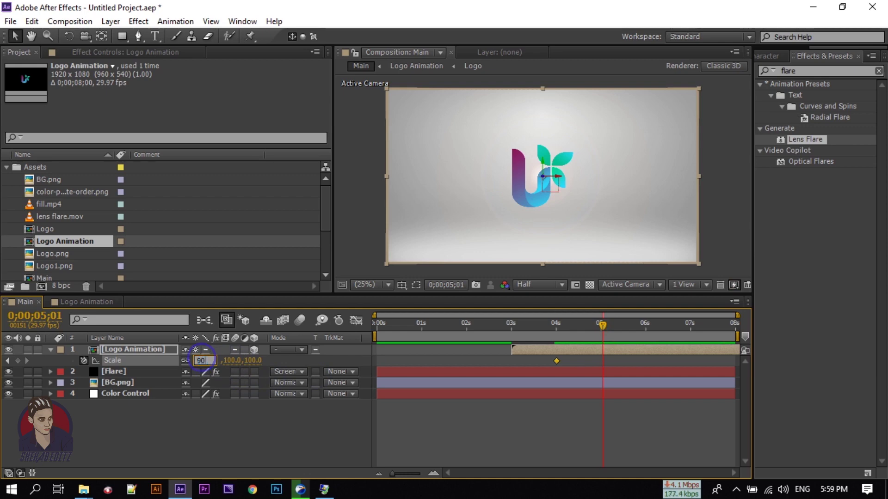
{"action": "key", "text": "Return"}
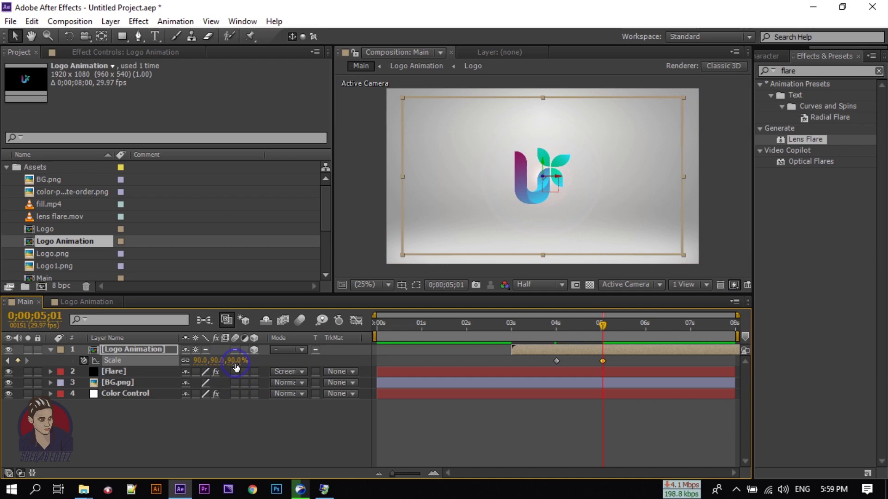
{"action": "left_click", "coordinate": [238, 443]}
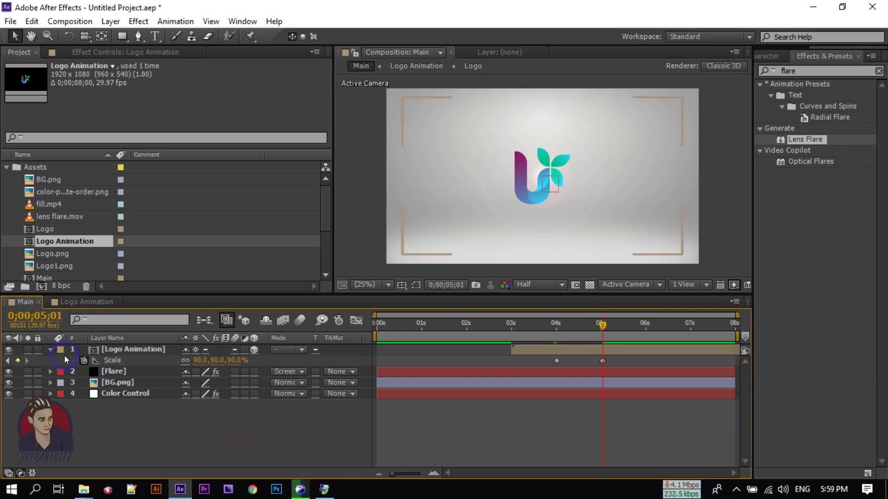
{"action": "left_click", "coordinate": [50, 350]}
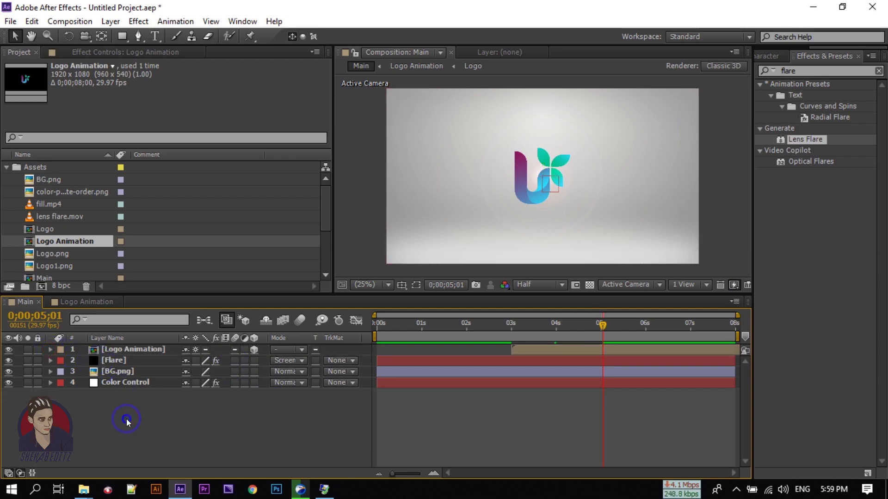
Create a new text layer in the Main composition and set its font size to 72 px.
{"action": "right_click", "coordinate": [126, 419]}
{"action": "mouse_move", "coordinate": [190, 288]}
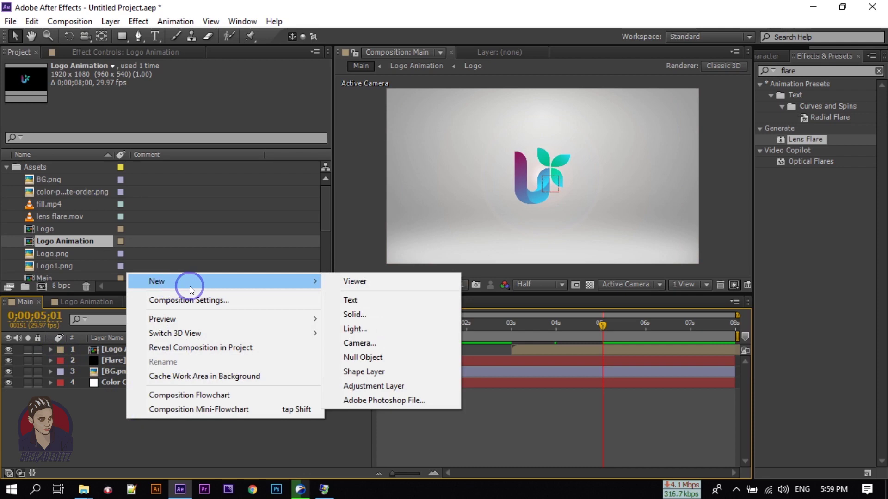
{"action": "left_click", "coordinate": [409, 301]}
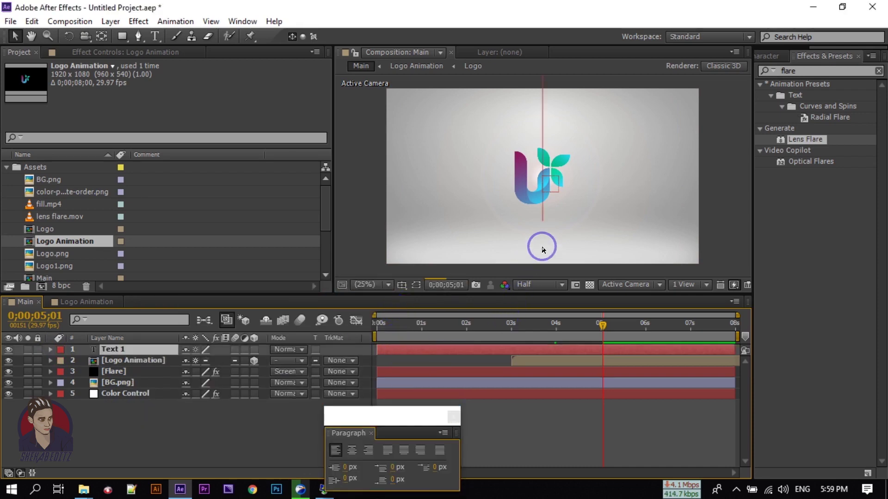
{"action": "left_click_drag", "start_coordinate": [786, 119], "coordinate": [625, 134]}
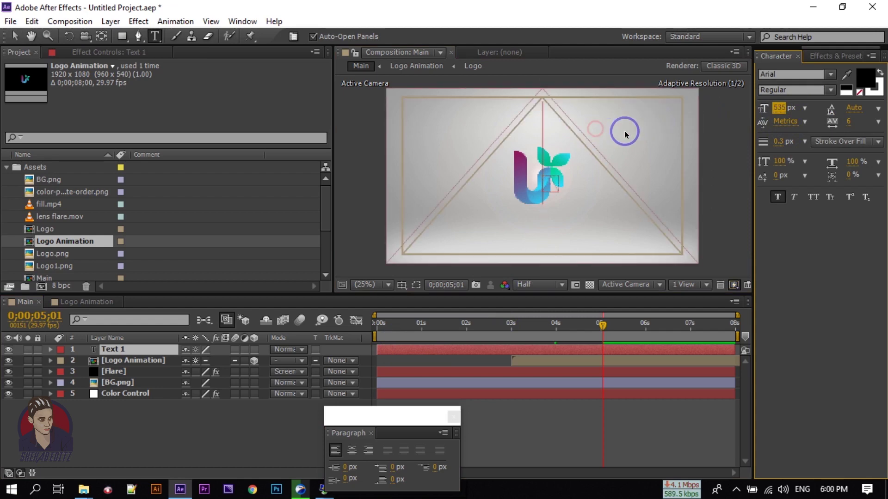
{"action": "left_click", "coordinate": [805, 108]}
{"action": "left_click", "coordinate": [803, 308]}
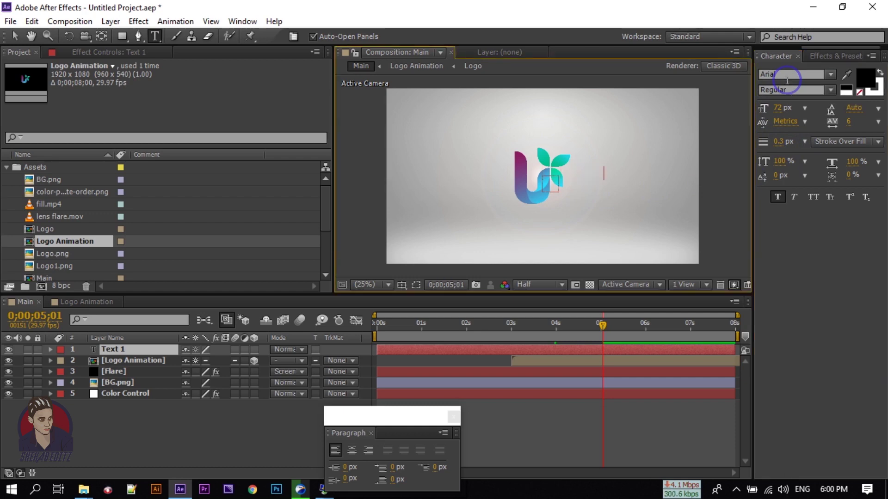
Enter COMPANY in the new text layer, select all of it and set its fill color to black.
{"action": "key", "text": "ctrl+a"}
{"action": "left_click", "coordinate": [866, 77]}
{"action": "left_click", "coordinate": [515, 206]}
{"action": "left_click", "coordinate": [704, 114]}
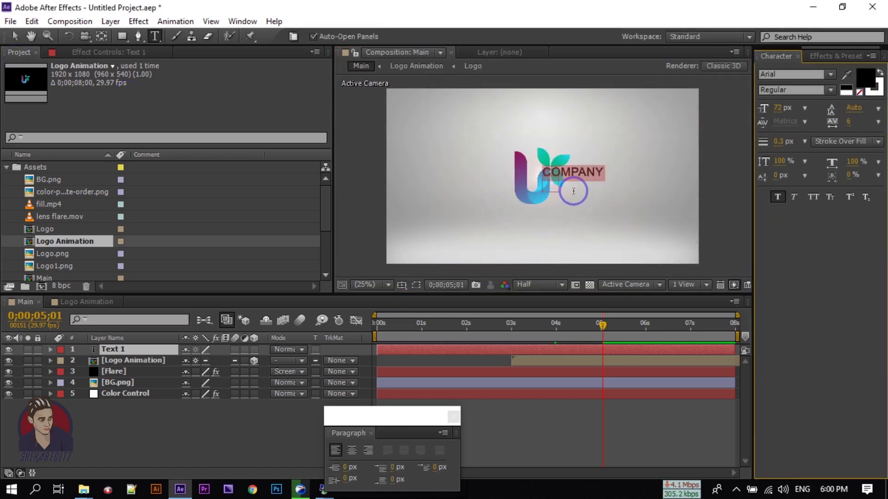
Move the COMPANY text so it sits just below the logo in the composition.
{"action": "left_click", "coordinate": [14, 37]}
{"action": "left_click_drag", "start_coordinate": [594, 180], "coordinate": [559, 218]}
{"action": "left_click", "coordinate": [150, 360]}
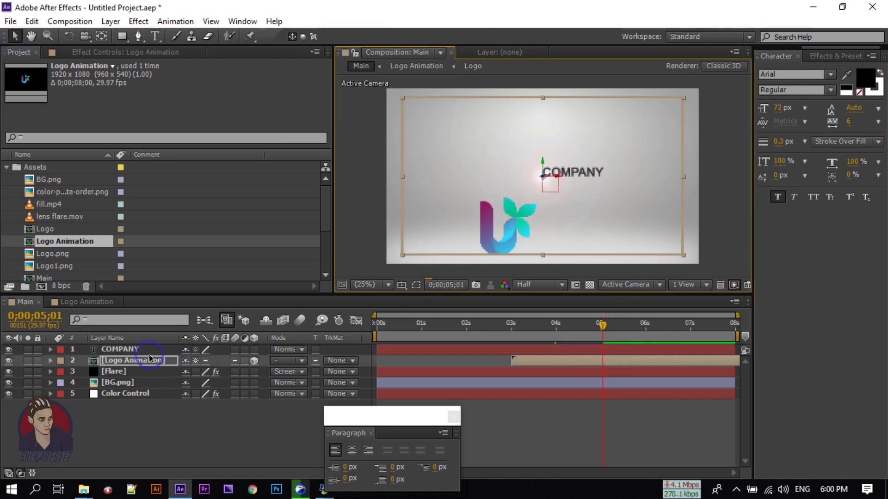
{"action": "left_click", "coordinate": [134, 349]}
{"action": "key", "text": "ctrl+z"}
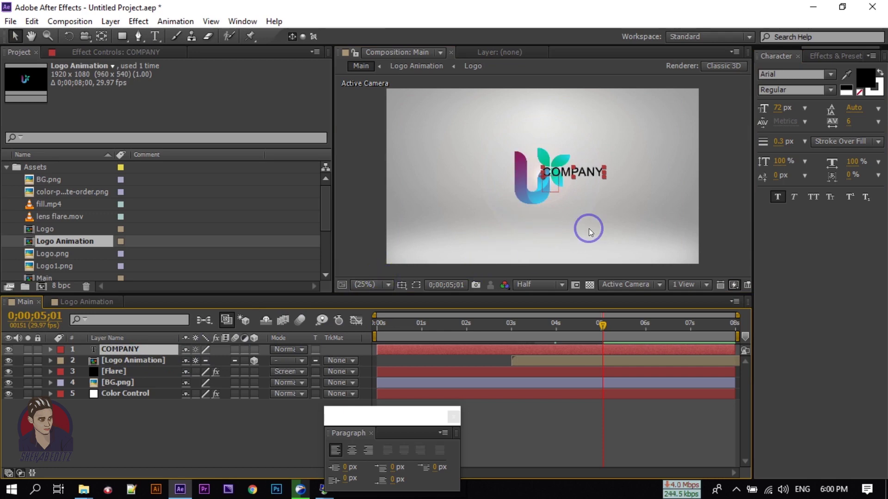
{"action": "left_click_drag", "start_coordinate": [574, 226], "coordinate": [539, 216]}
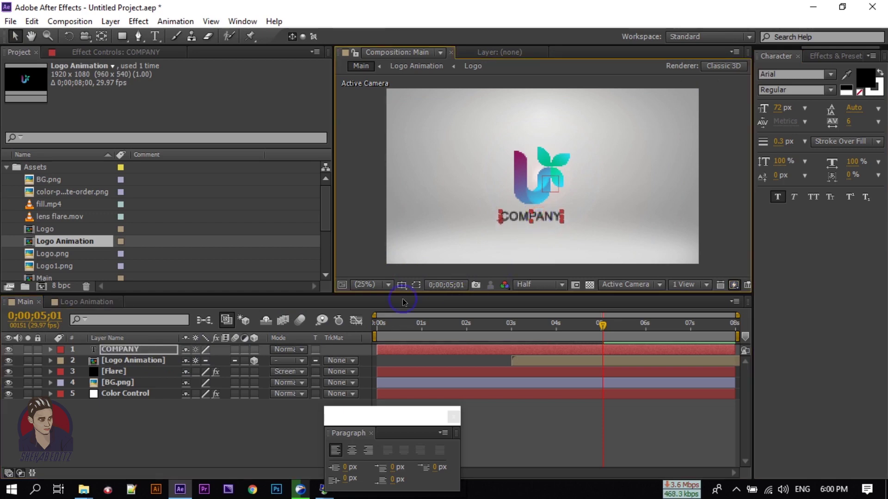
Pre-compose the COMPANY layer as Title, moving all attributes into the new composition.
{"action": "left_click", "coordinate": [119, 350]}
{"action": "right_click", "coordinate": [119, 350]}
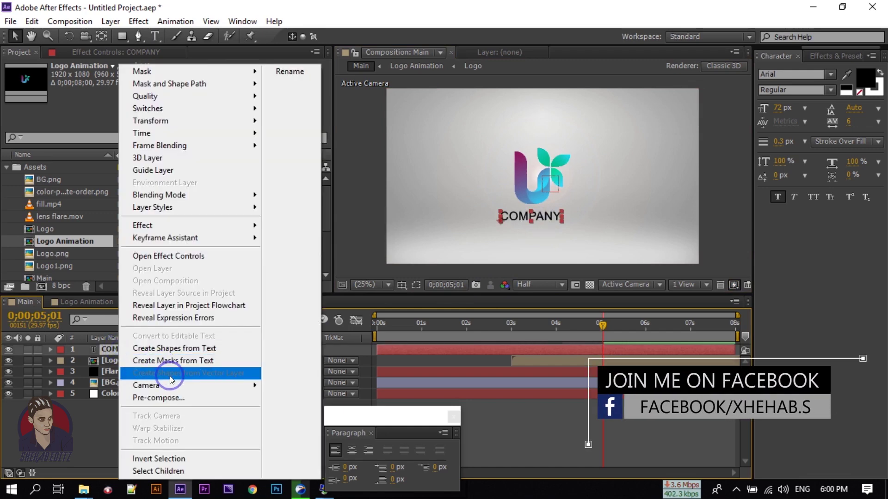
{"action": "left_click", "coordinate": [165, 397]}
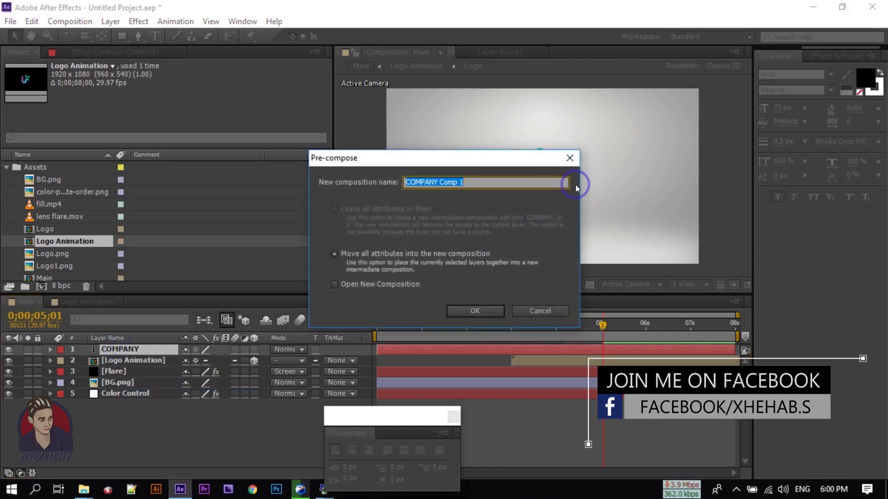
{"action": "key", "text": "BackSpace"}
{"action": "type", "text": "Title"}
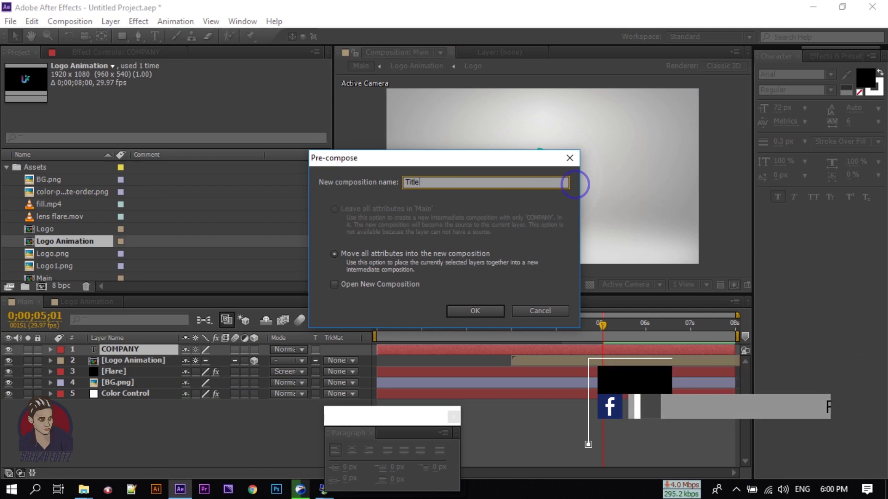
{"action": "left_click", "coordinate": [334, 254]}
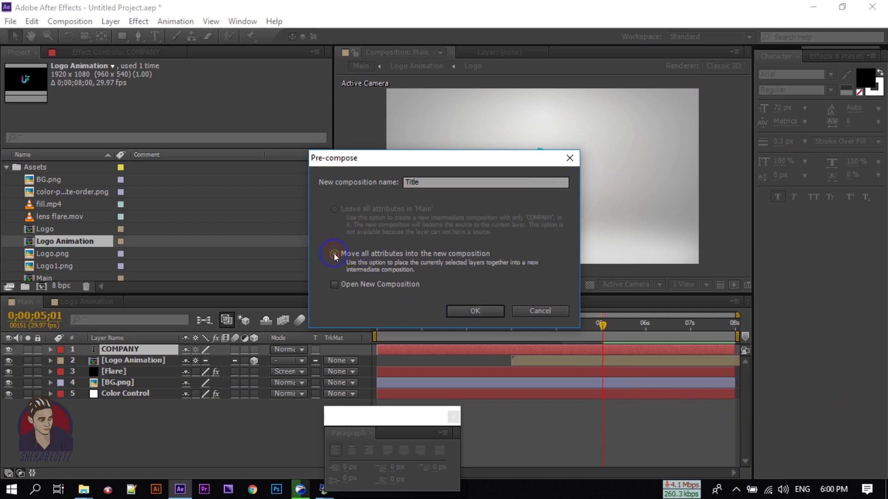
{"action": "left_click", "coordinate": [471, 312]}
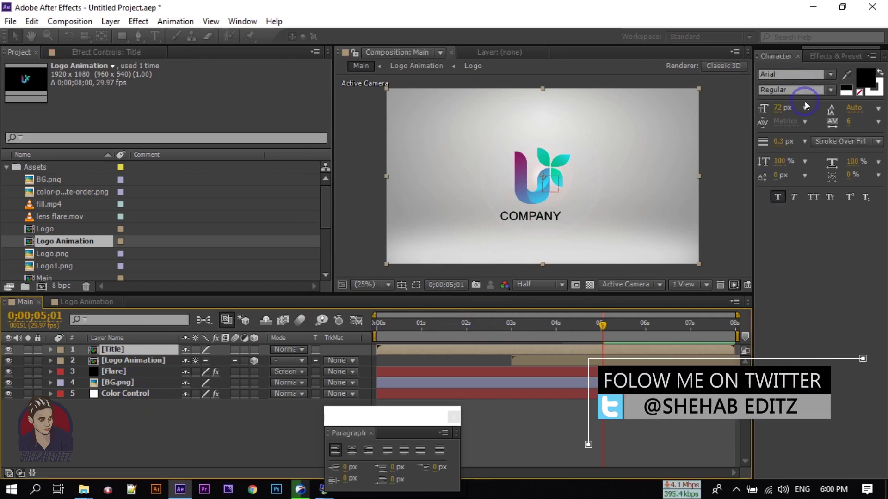
Find the Fill effect and apply it to the Title layer.
{"action": "left_click", "coordinate": [832, 56]}
{"action": "left_click_drag", "start_coordinate": [823, 71], "coordinate": [701, 77]}
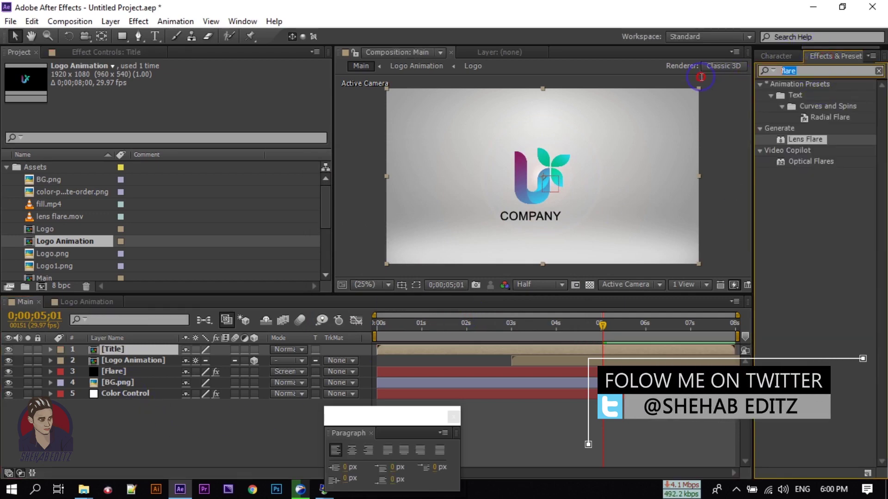
{"action": "type", "text": "fill"}
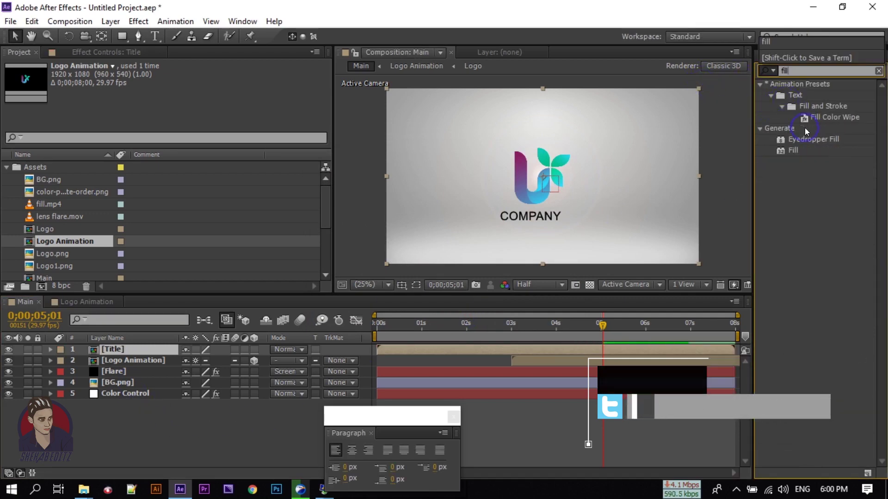
{"action": "left_click_drag", "start_coordinate": [793, 151], "coordinate": [117, 349]}
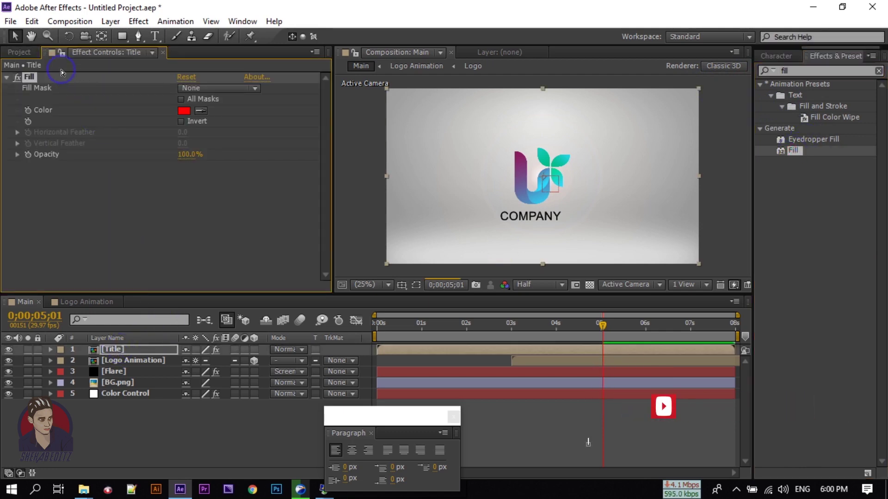
Show the Color Control layer's effect settings and lock that view.
{"action": "left_click", "coordinate": [112, 54]}
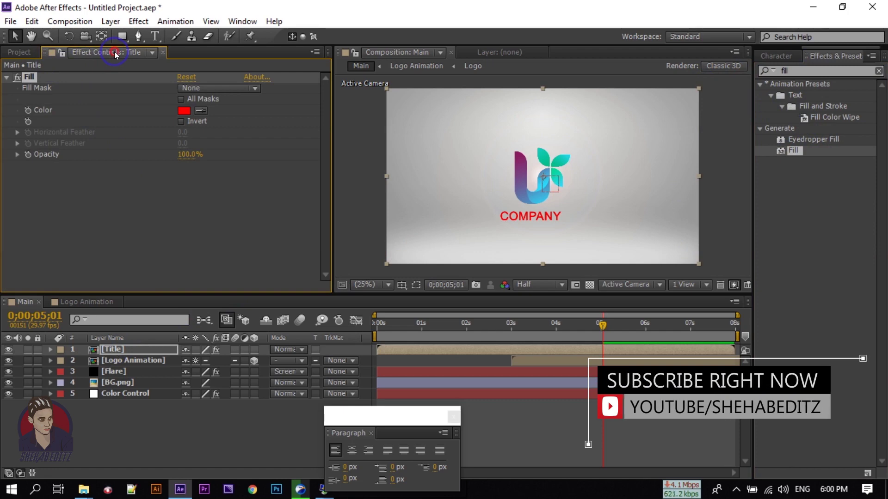
{"action": "left_click", "coordinate": [115, 52]}
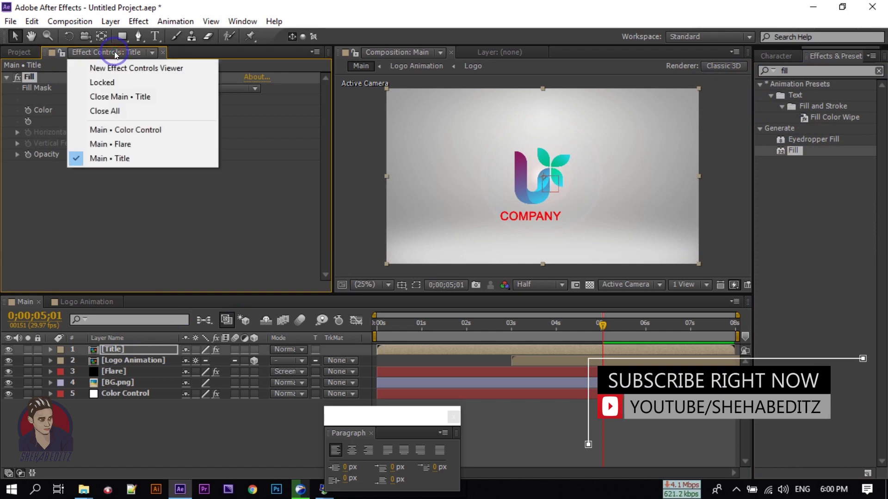
{"action": "left_click", "coordinate": [121, 130]}
{"action": "left_click", "coordinate": [62, 53]}
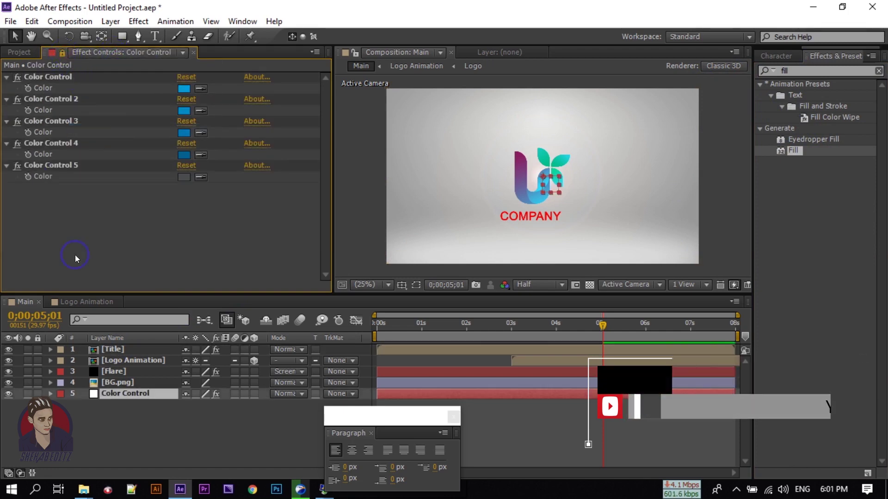
Link the Title layer's Fill color to the Color Control 5 color with an expression, and collapse the layer.
{"action": "left_click", "coordinate": [63, 352]}
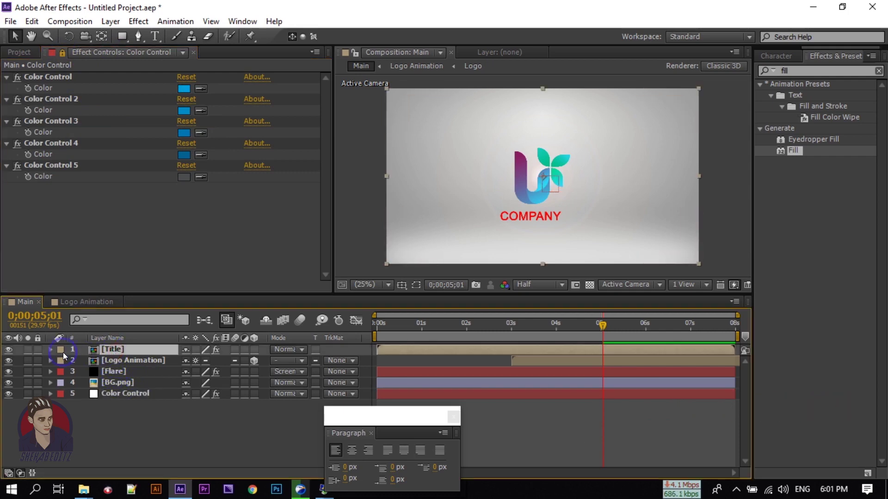
{"action": "left_click", "coordinate": [50, 350]}
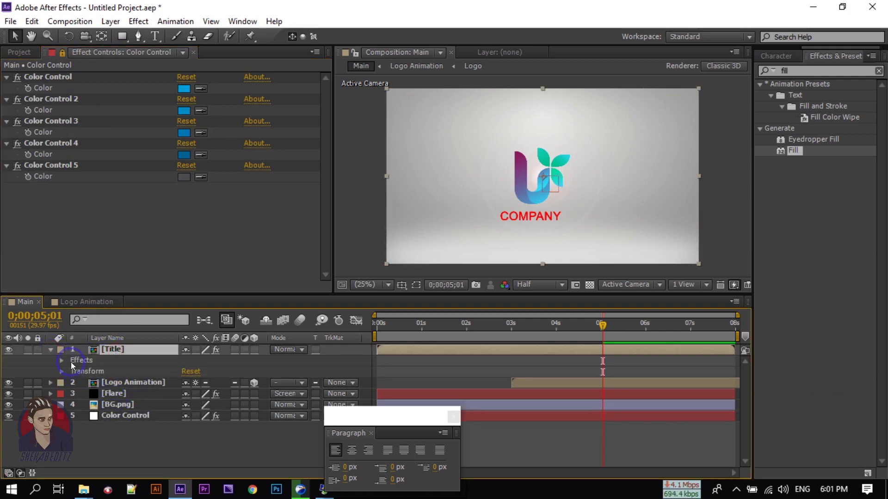
{"action": "left_click", "coordinate": [62, 360]}
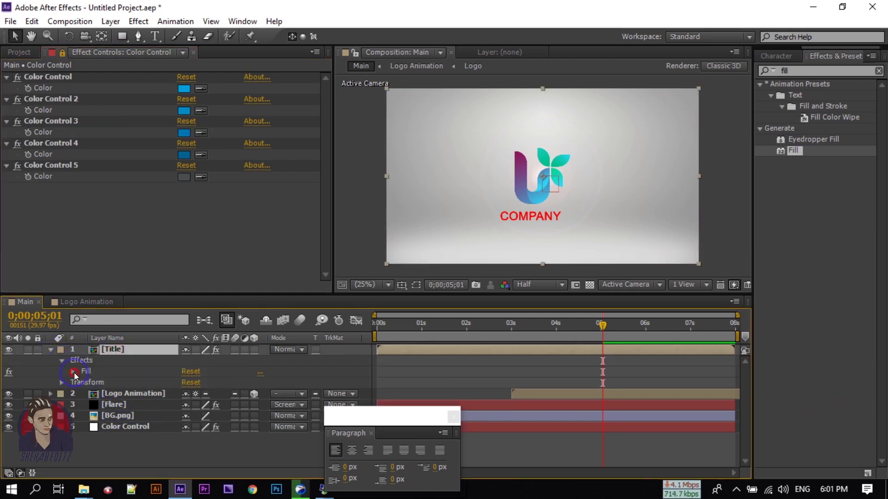
{"action": "left_click", "coordinate": [73, 372]}
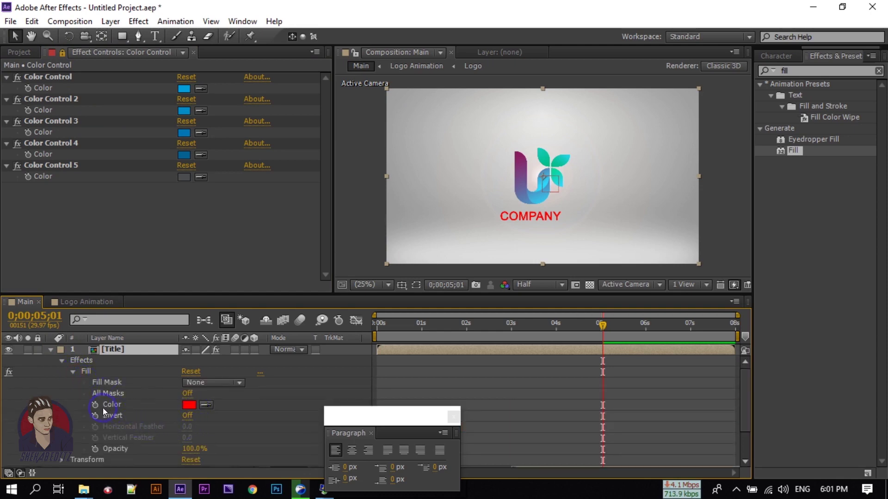
{"action": "left_click", "coordinate": [96, 406], "text": "alt"}
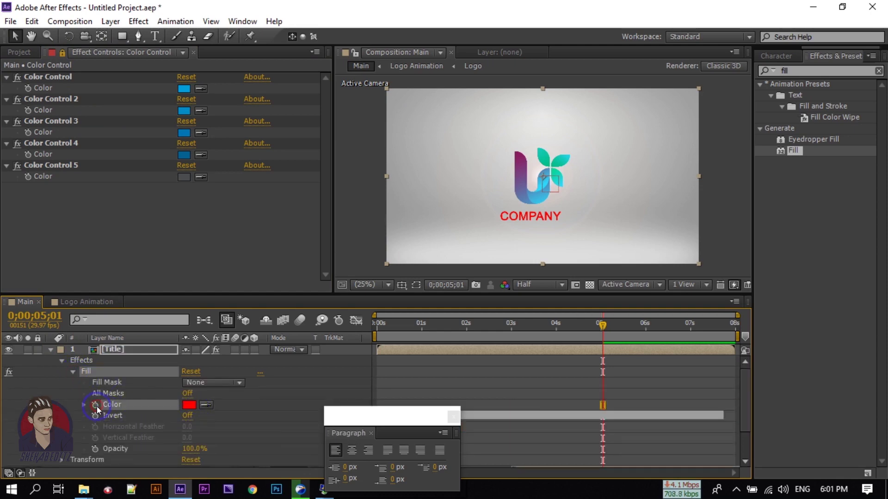
{"action": "left_click_drag", "start_coordinate": [219, 416], "coordinate": [185, 177]}
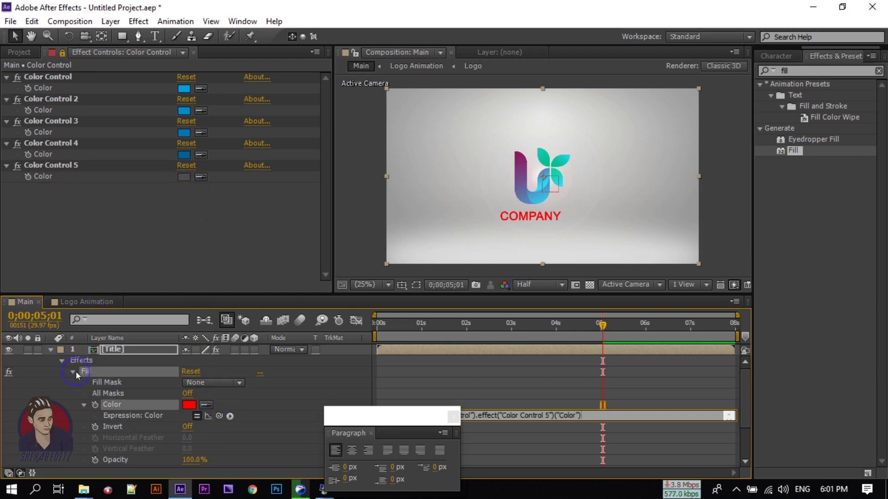
{"action": "left_click", "coordinate": [52, 349]}
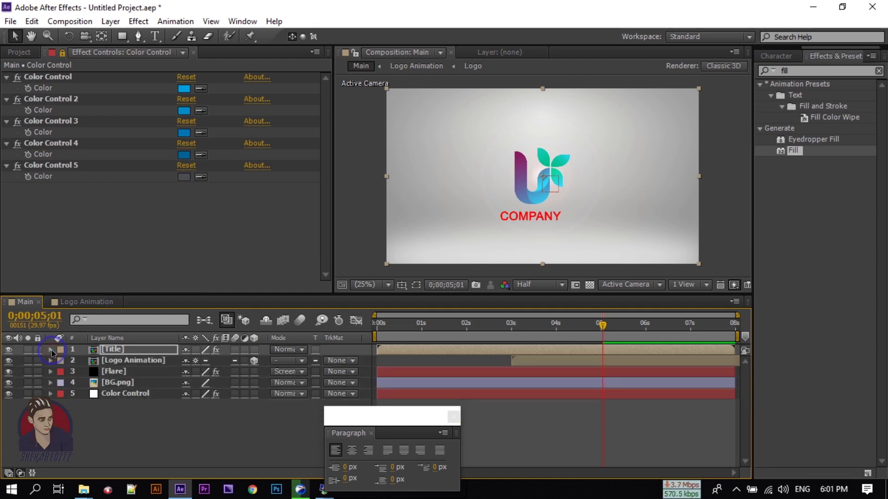
{"action": "left_click", "coordinate": [133, 432]}
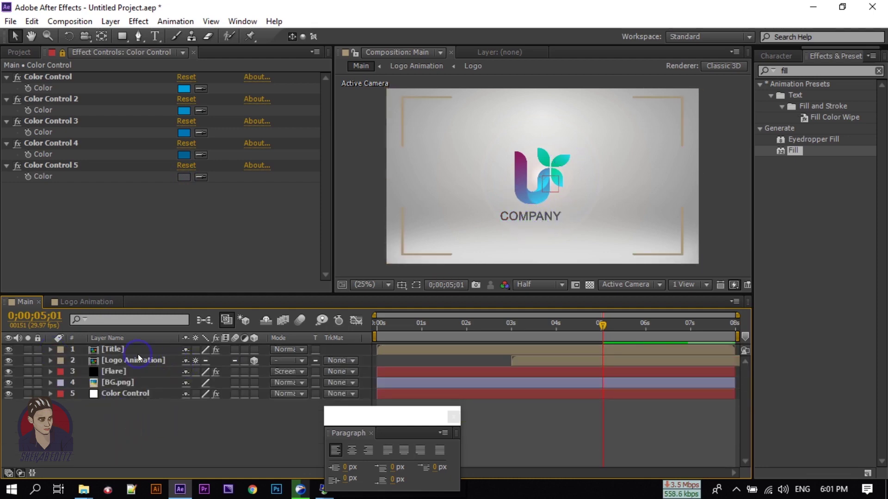
Nudge the Title layer slightly to the right to center COMPANY beneath the logo.
{"action": "left_click", "coordinate": [116, 348]}
{"action": "key", "text": "Return"}
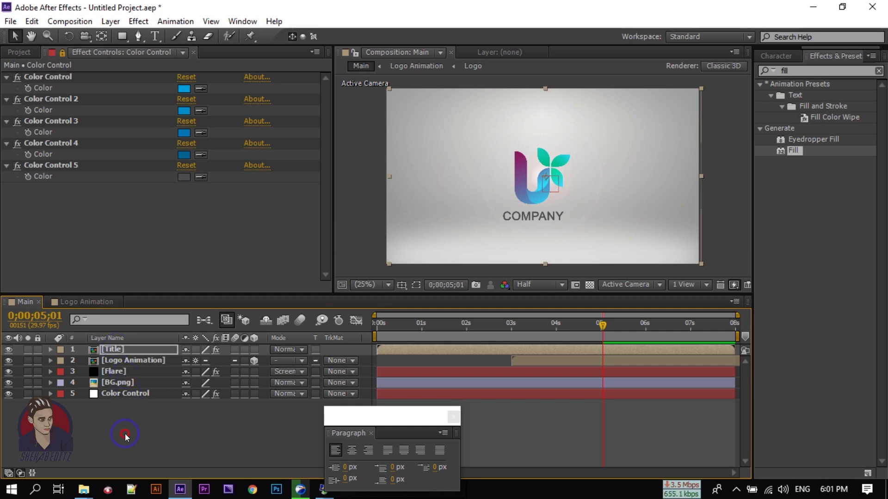
{"action": "left_click", "coordinate": [125, 434]}
{"action": "left_click", "coordinate": [126, 361]}
{"action": "left_click", "coordinate": [112, 349]}
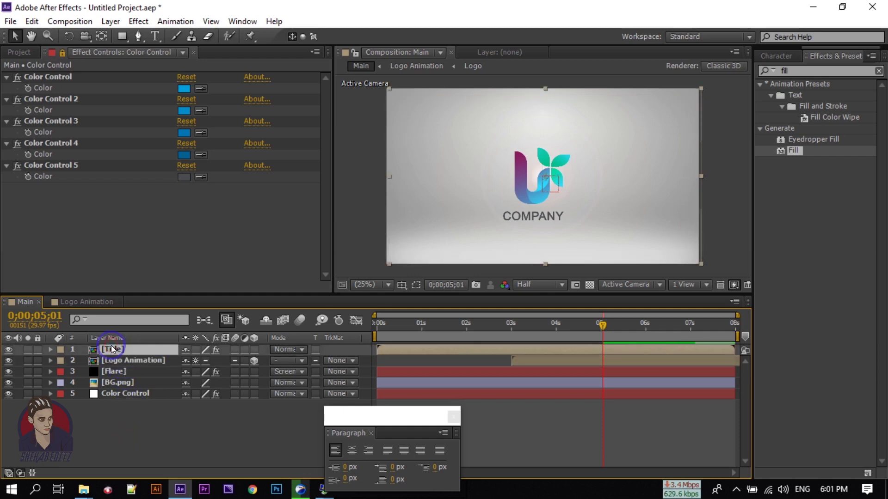
{"action": "left_click", "coordinate": [113, 350]}
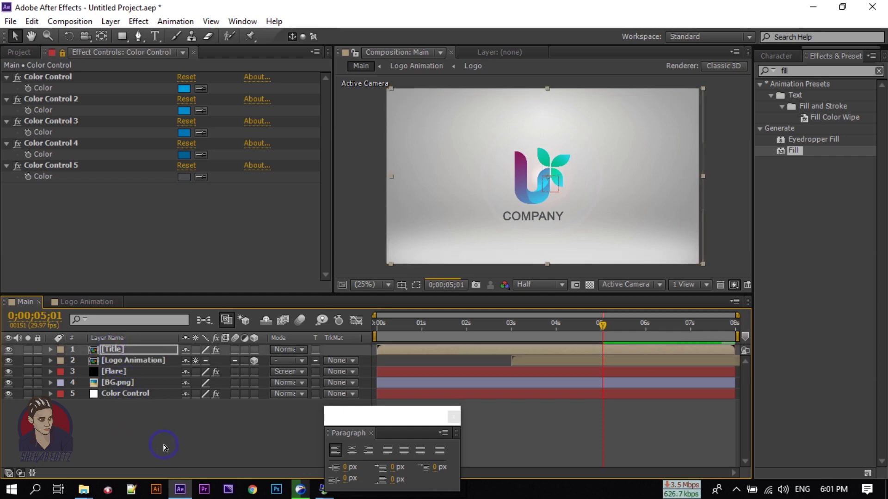
{"action": "left_click", "coordinate": [163, 444]}
Add a Scale keyframe of 90% to the Title layer at 0;00;05;01.
{"action": "left_click", "coordinate": [111, 352]}
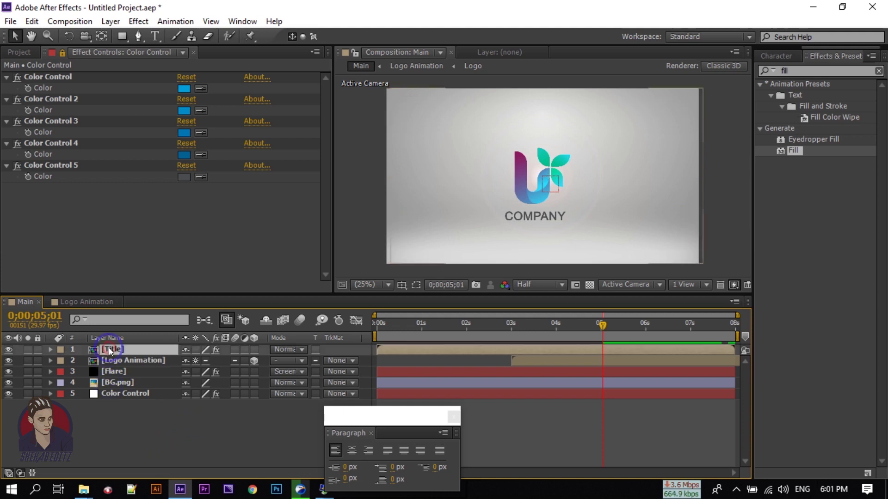
{"action": "key", "text": "s"}
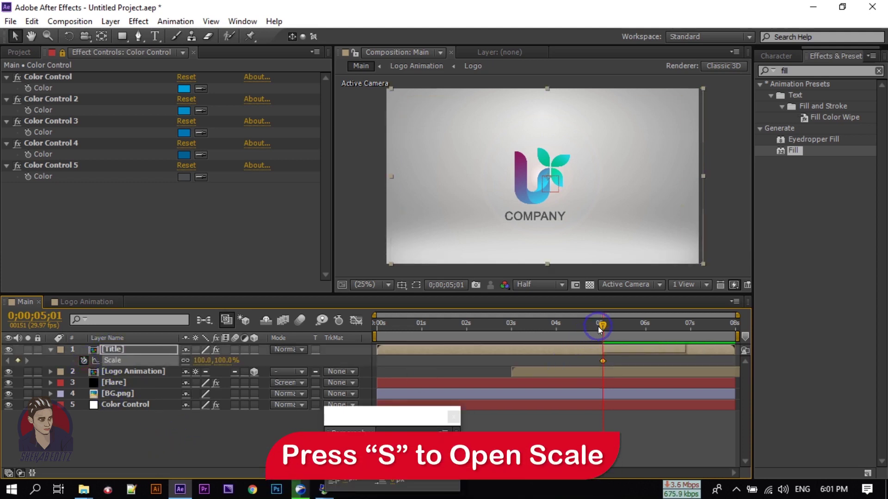
{"action": "left_click", "coordinate": [202, 360]}
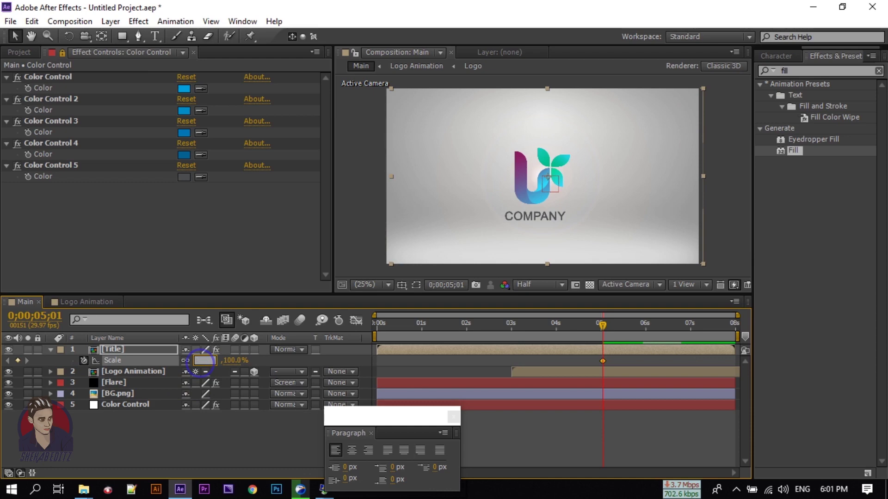
{"action": "type", "text": "90"}
{"action": "key", "text": "Return"}
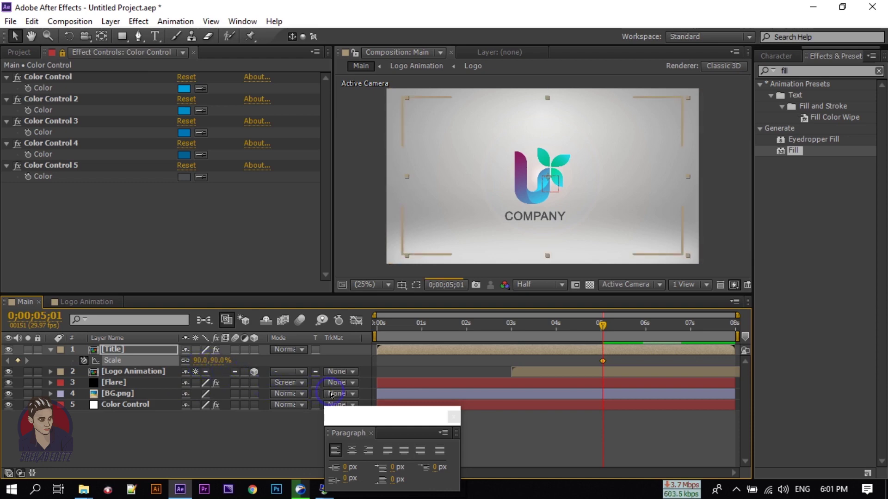
Set the Title layer's Scale to 100% at 0;00;04;02.
{"action": "left_click_drag", "start_coordinate": [596, 328], "coordinate": [557, 329]}
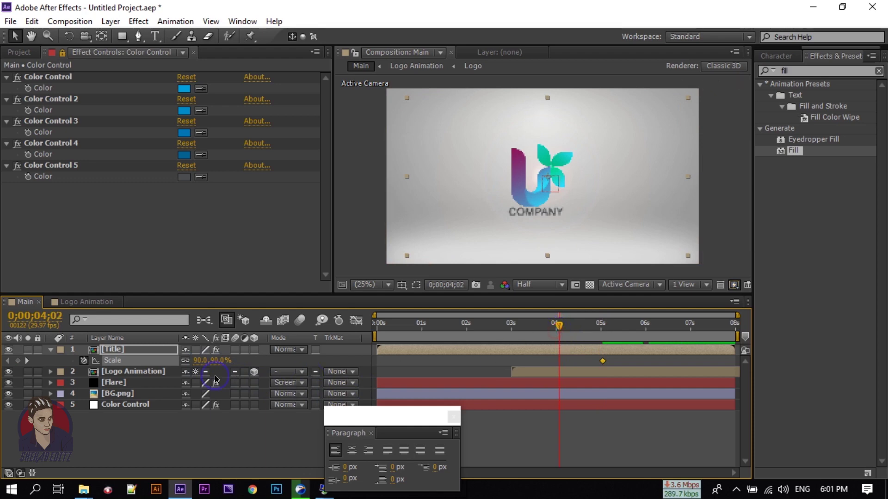
{"action": "left_click", "coordinate": [216, 361]}
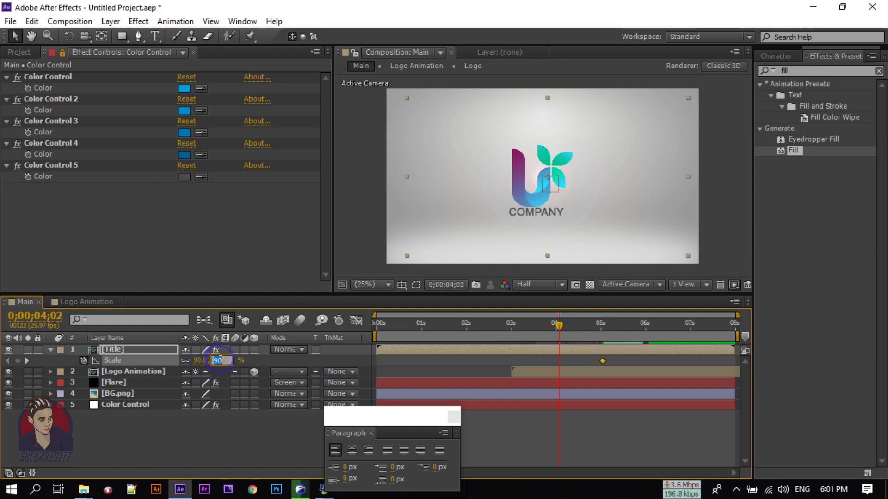
{"action": "type", "text": "100"}
{"action": "key", "text": "Return"}
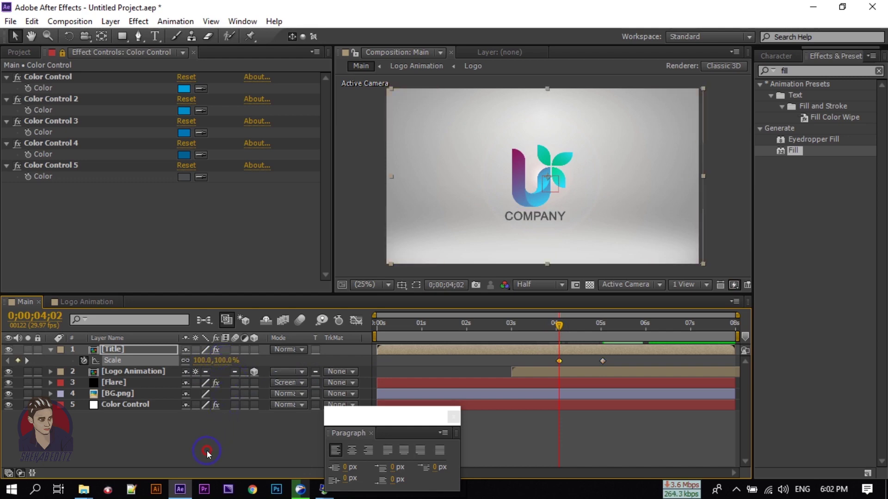
Collapse the Title layer's properties and clear the layer selection.
{"action": "mouse_move", "coordinate": [559, 326]}
{"action": "left_mouse_down"}
{"action": "mouse_move", "coordinate": [599, 334]}
{"action": "mouse_move", "coordinate": [562, 339]}
{"action": "mouse_move", "coordinate": [599, 340]}
{"action": "mouse_move", "coordinate": [556, 340]}
{"action": "left_mouse_up"}
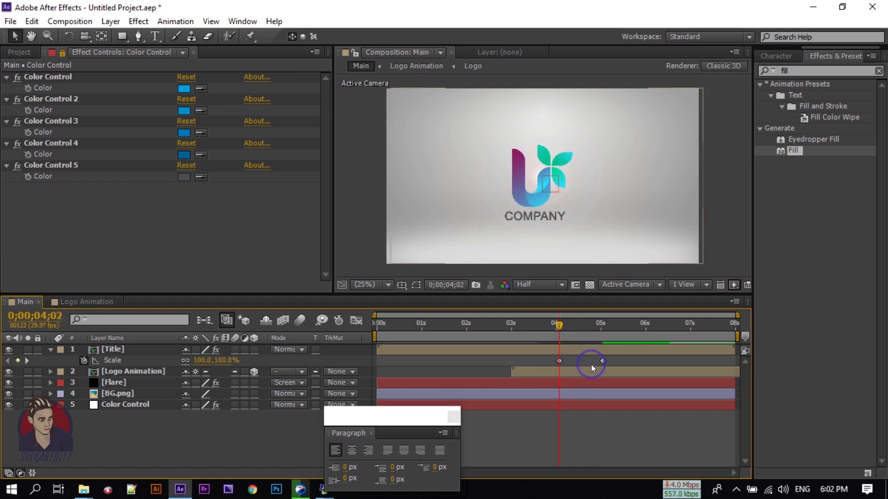
{"action": "left_click", "coordinate": [135, 372]}
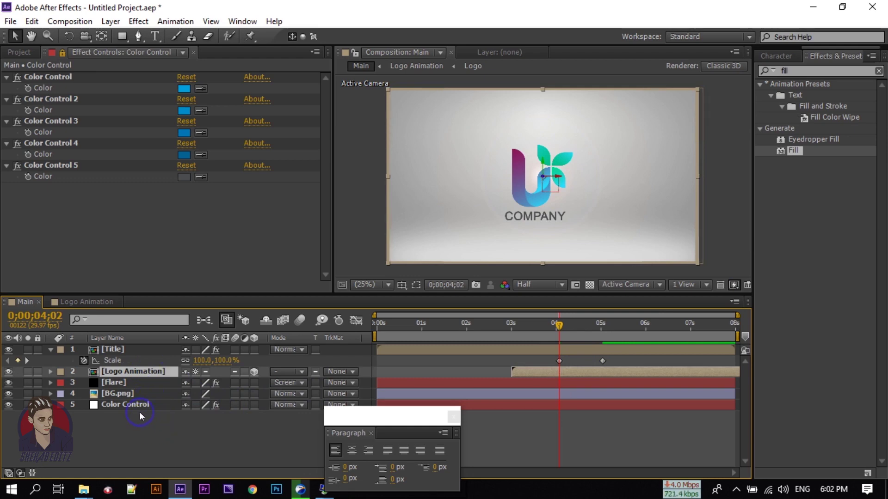
{"action": "left_click", "coordinate": [51, 350]}
{"action": "left_click", "coordinate": [152, 439]}
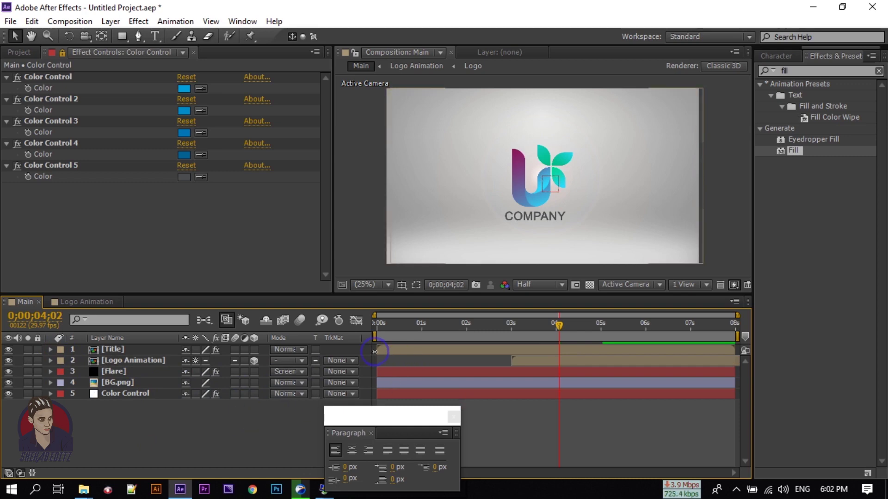
Reveal the Title layer's keyframes and trim its start to just before the first Scale keyframe, leaving the properties collapsed.
{"action": "left_click", "coordinate": [134, 351]}
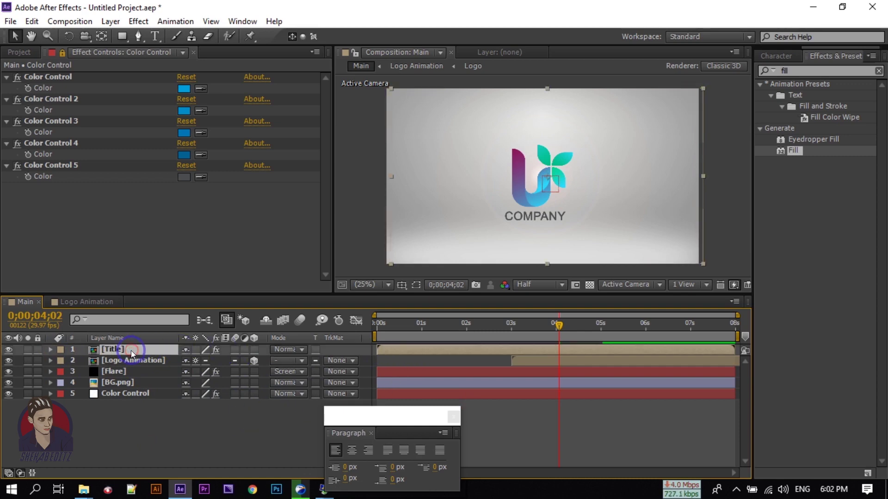
{"action": "key", "text": "u"}
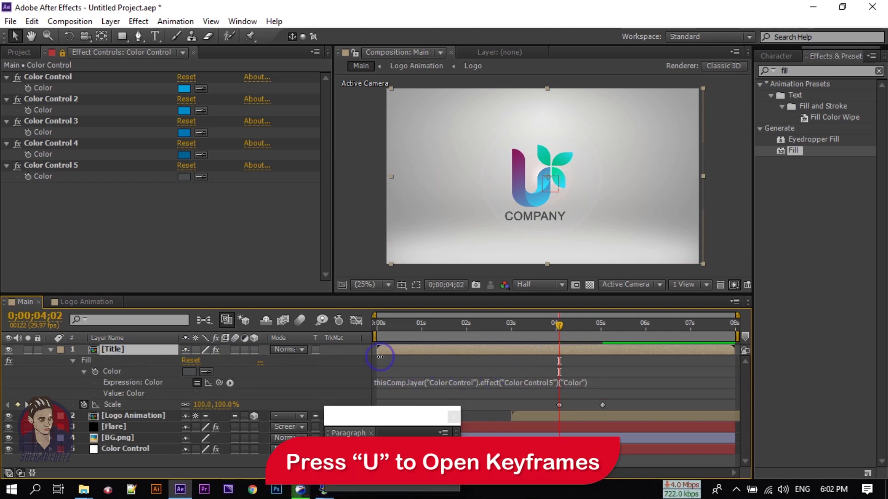
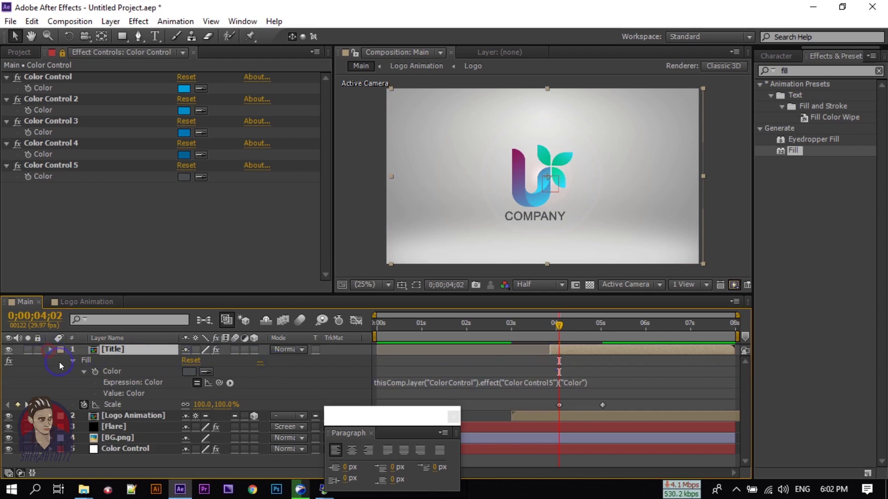
{"action": "left_click", "coordinate": [50, 352]}
{"action": "left_click", "coordinate": [123, 441]}
Create a new composition from the ribbon 1.mp4 footage in the Assets folder.
{"action": "left_click", "coordinate": [559, 324]}
{"action": "left_click_drag", "start_coordinate": [558, 323], "coordinate": [511, 345]}
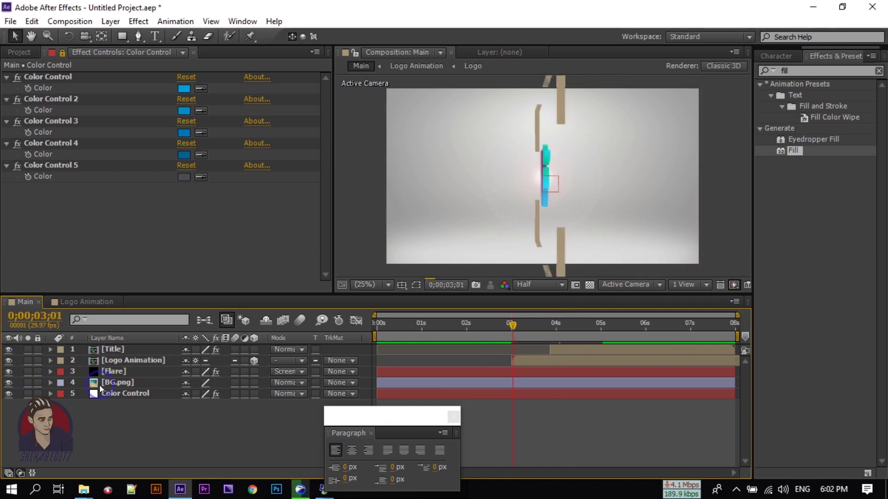
{"action": "left_click", "coordinate": [16, 52]}
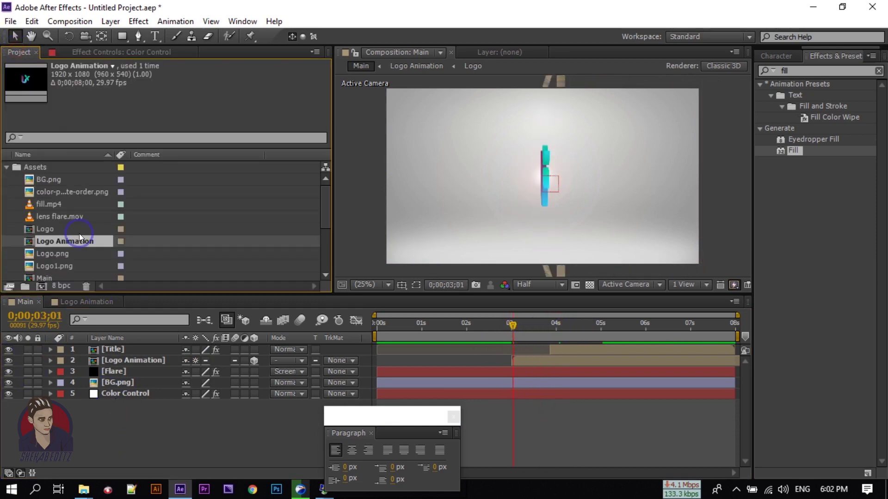
{"action": "scroll", "coordinate": [65, 241], "scroll_direction": "down", "scroll_amount": 3}
{"action": "left_click_drag", "start_coordinate": [60, 192], "coordinate": [42, 287]}
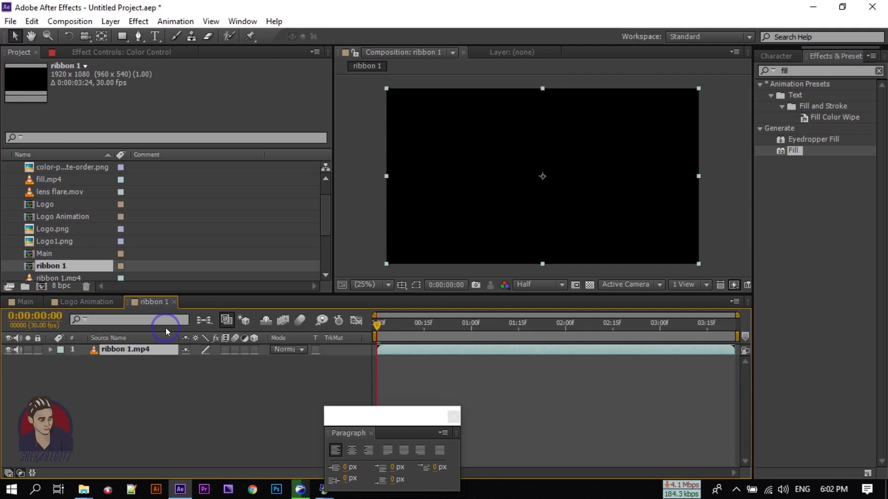
Add fill.mp4 beneath the ribbon 1.mp4 layer and close the floating Paragraph window.
{"action": "left_click", "coordinate": [112, 357]}
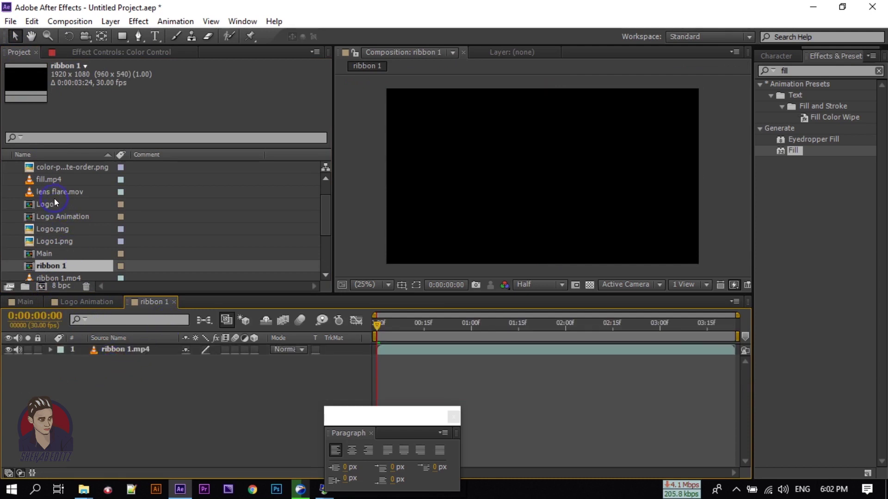
{"action": "left_click_drag", "start_coordinate": [43, 180], "coordinate": [93, 357]}
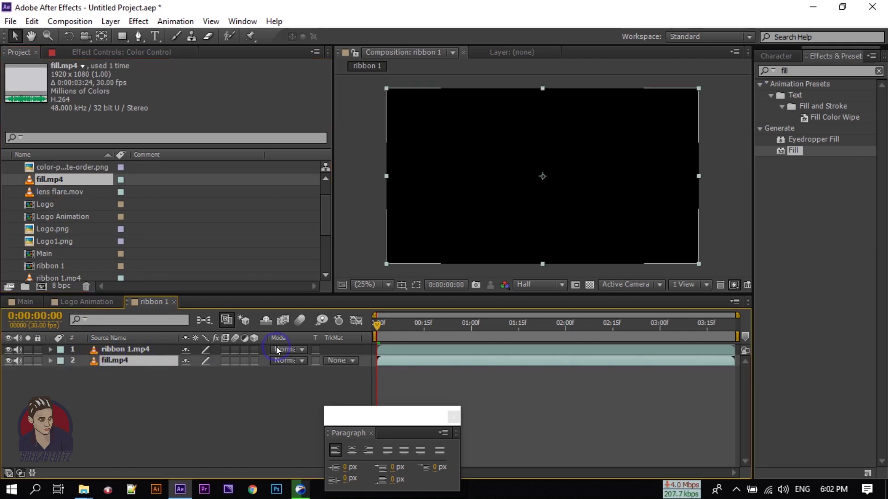
{"action": "left_click_drag", "start_coordinate": [379, 324], "coordinate": [389, 325]}
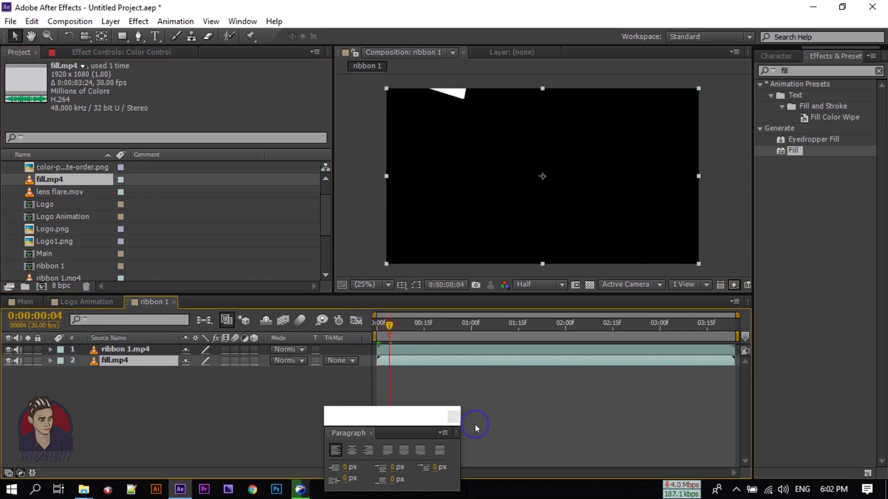
{"action": "left_click", "coordinate": [454, 418]}
{"action": "left_click_drag", "start_coordinate": [387, 325], "coordinate": [404, 329]}
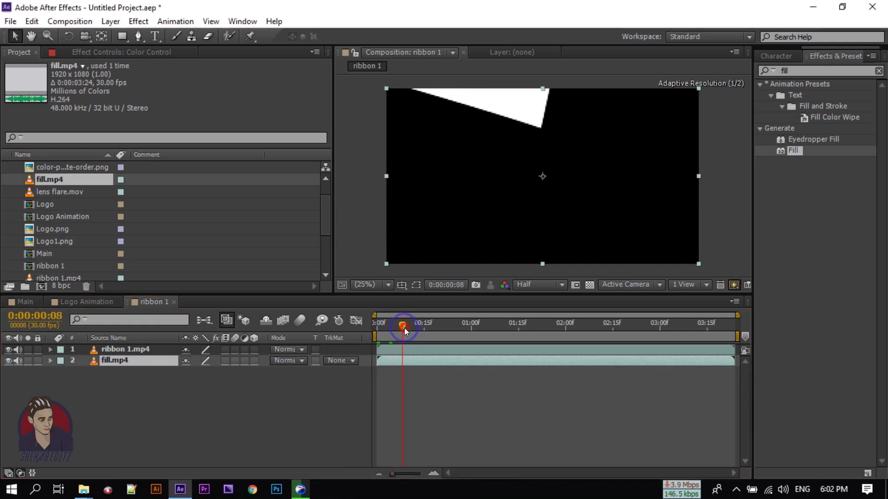
Set the fill.mp4 layer's track matte to Luma Matte "ribbon 1.mp4".
{"action": "left_click", "coordinate": [168, 378]}
{"action": "left_click", "coordinate": [144, 364]}
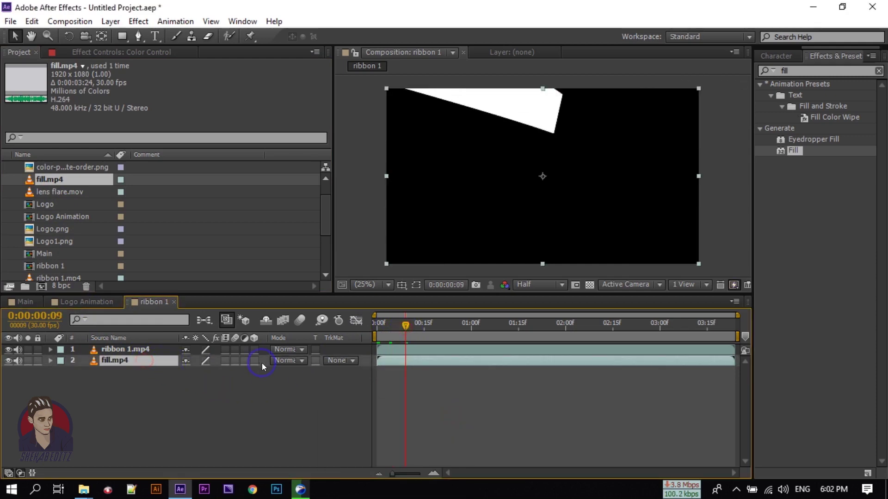
{"action": "left_click", "coordinate": [331, 360]}
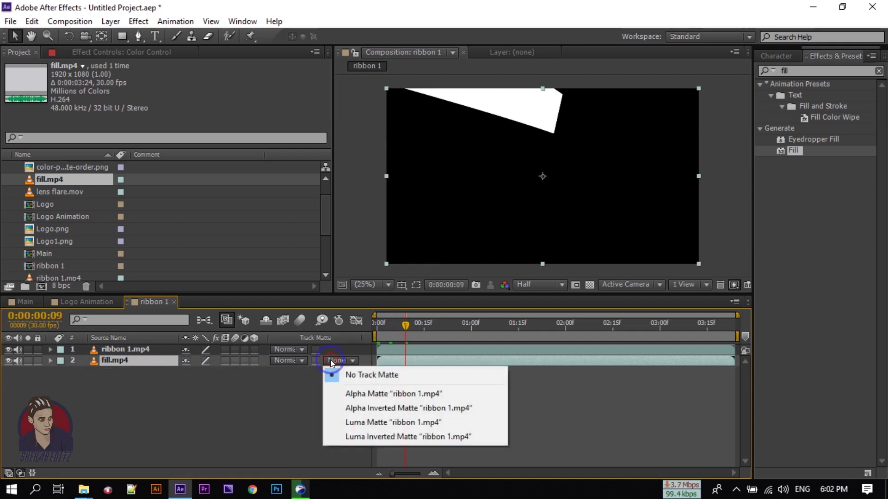
{"action": "left_click", "coordinate": [343, 421]}
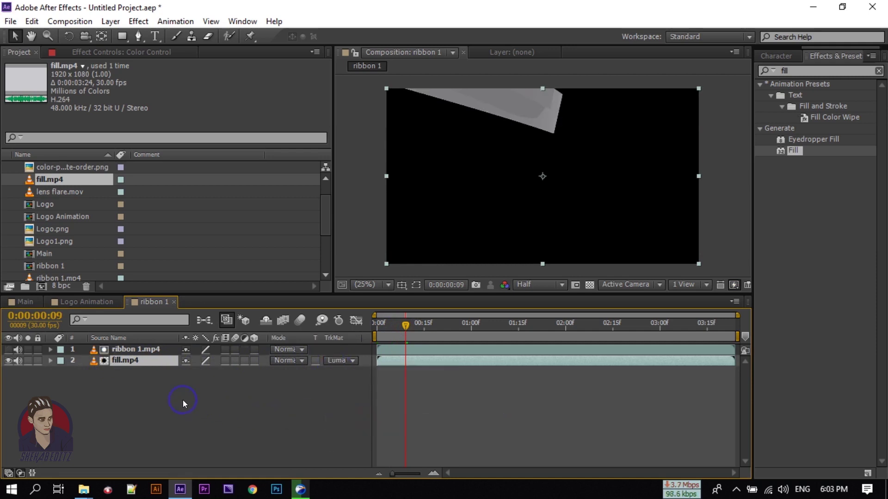
{"action": "left_click", "coordinate": [153, 397]}
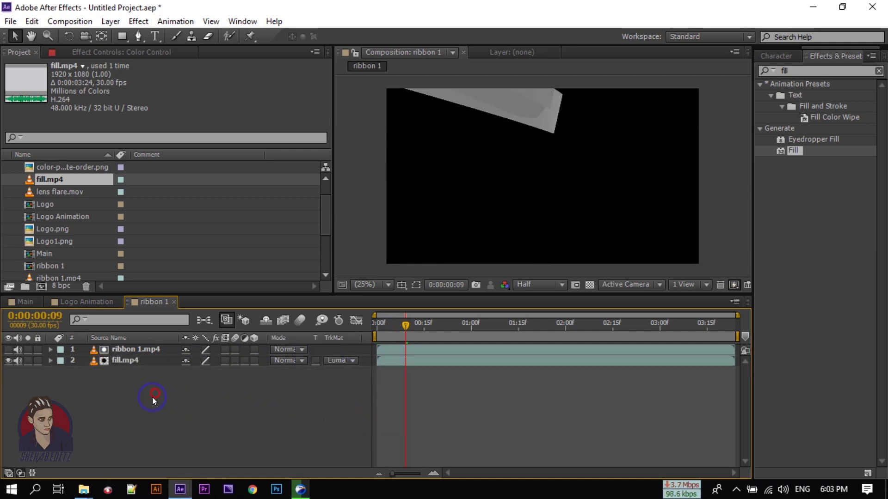
Create a black 1920 x 1080 solid named Color in the ribbon 1 composition and apply the Fill effect to it.
{"action": "right_click", "coordinate": [125, 386]}
{"action": "mouse_move", "coordinate": [172, 246]}
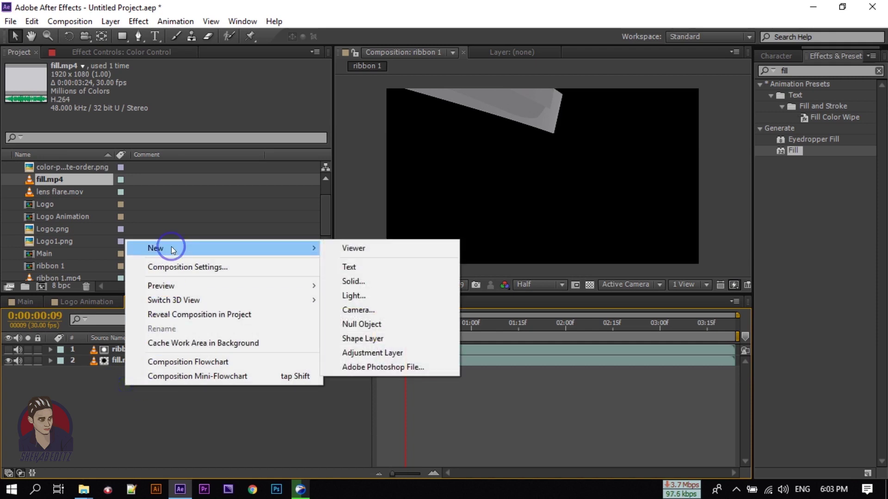
{"action": "left_click", "coordinate": [363, 283]}
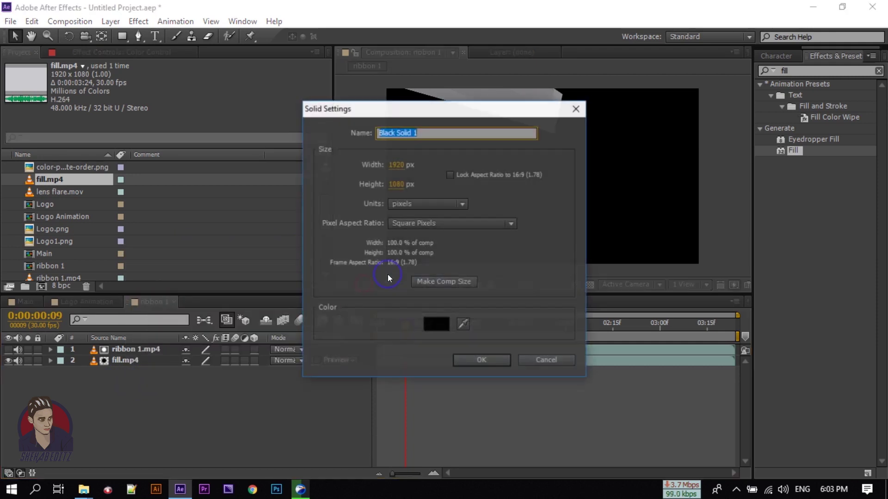
{"action": "type", "text": "Color"}
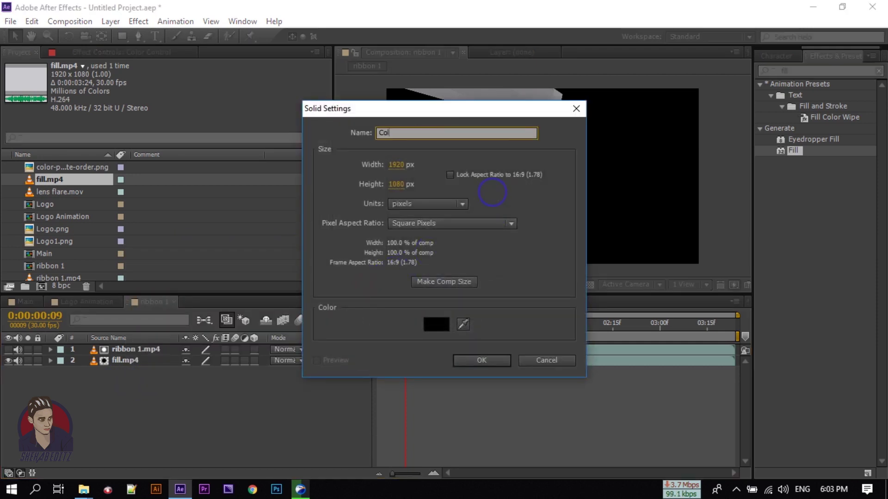
{"action": "left_click", "coordinate": [483, 359]}
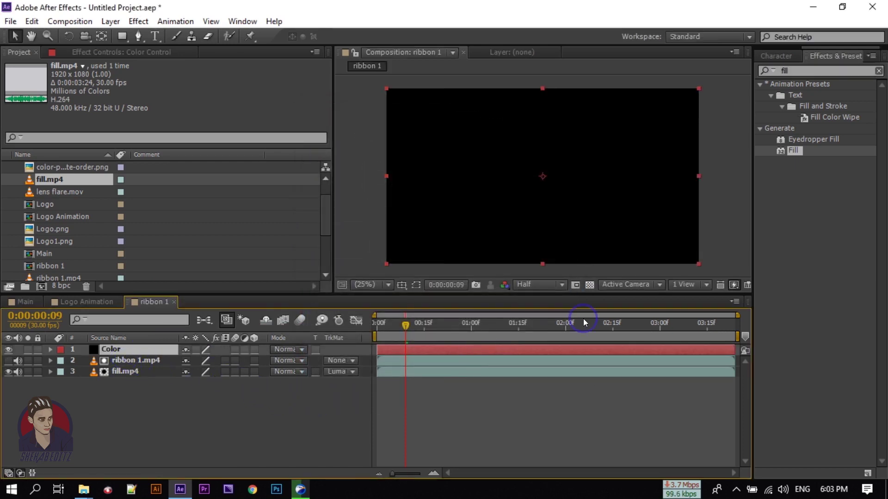
{"action": "left_click", "coordinate": [806, 70]}
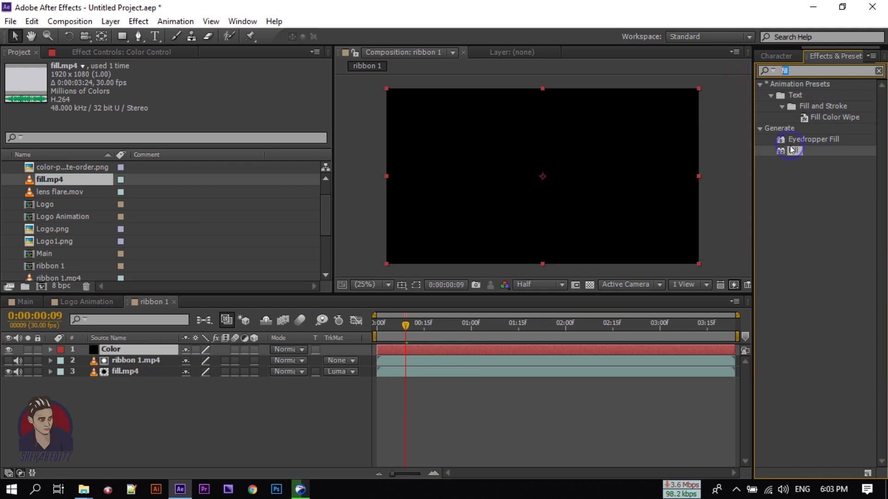
{"action": "left_click_drag", "start_coordinate": [794, 150], "coordinate": [128, 348]}
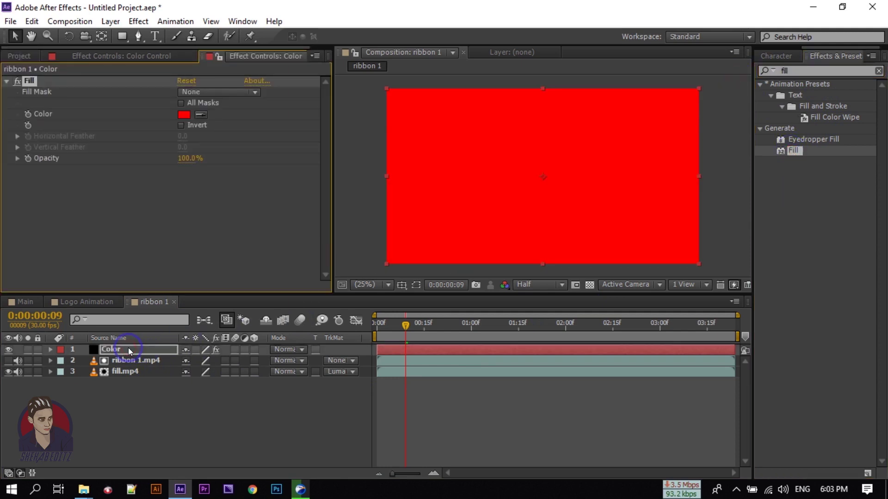
Link the Color solid's Fill color by expression to the first Color Control effect on Main's Color Control layer.
{"action": "left_click", "coordinate": [99, 56]}
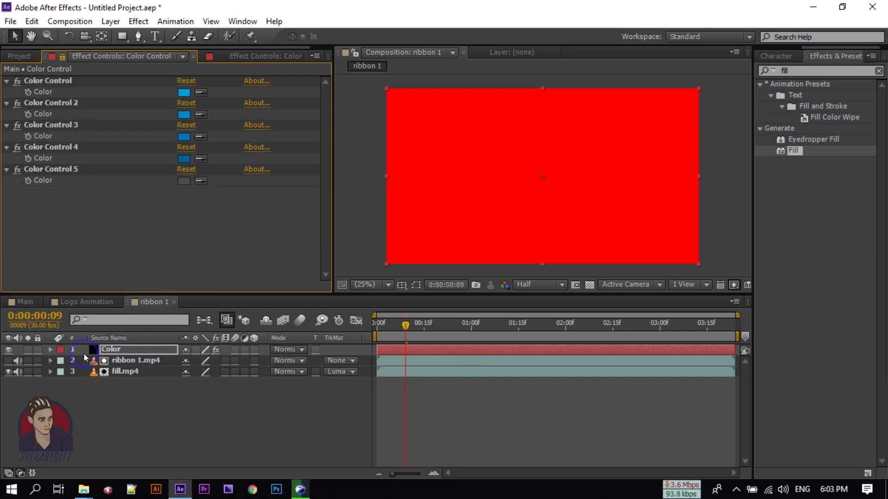
{"action": "left_click", "coordinate": [49, 350]}
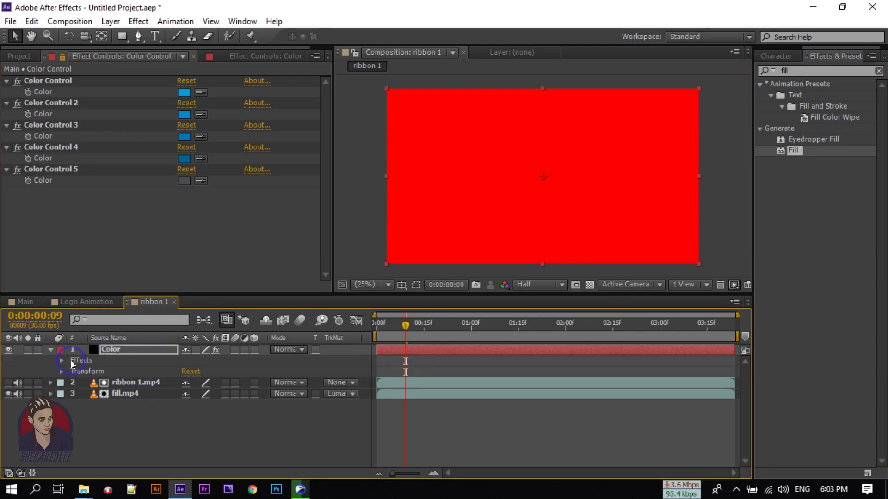
{"action": "left_click", "coordinate": [63, 361]}
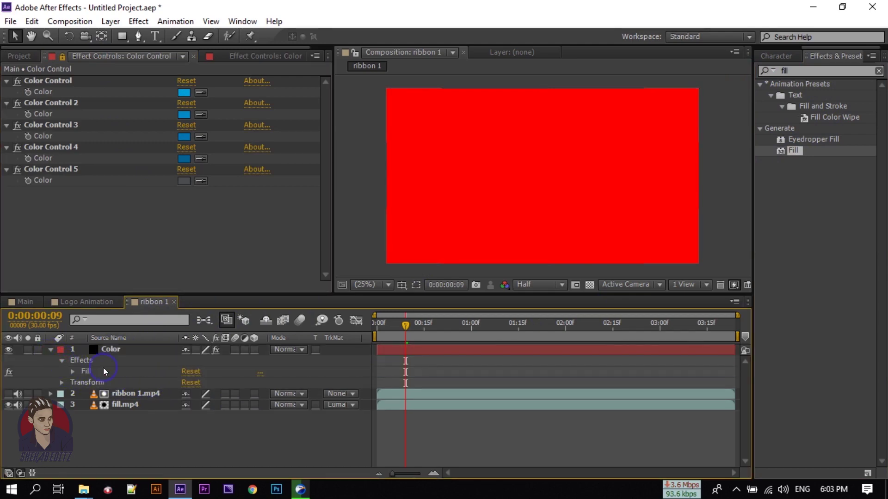
{"action": "left_click", "coordinate": [73, 371]}
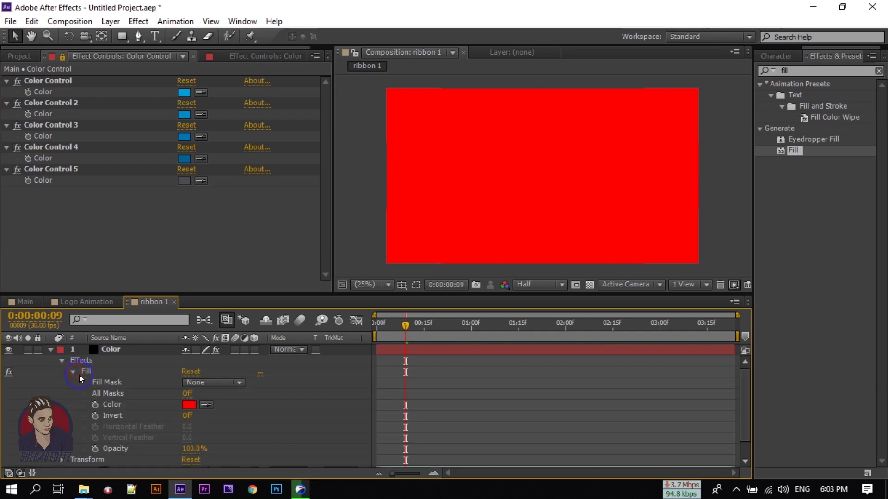
{"action": "left_click", "coordinate": [96, 406], "text": "alt"}
{"action": "left_click_drag", "start_coordinate": [219, 416], "coordinate": [186, 96]}
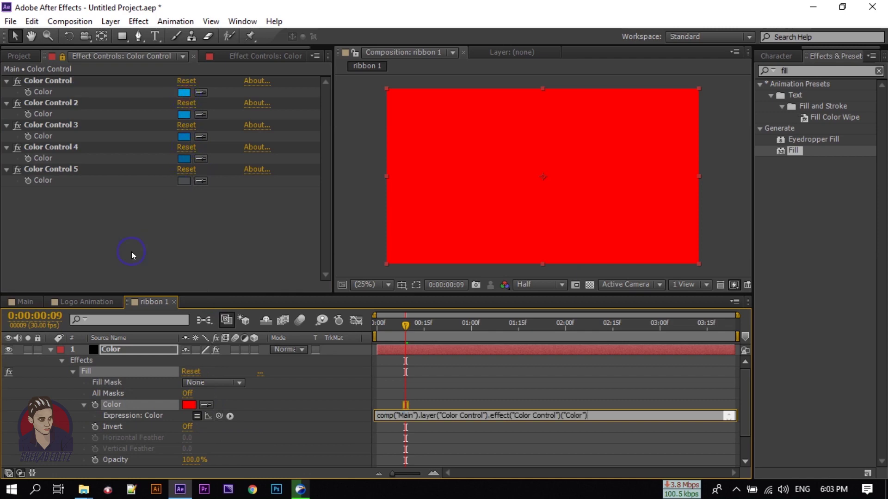
{"action": "left_click", "coordinate": [50, 350]}
{"action": "left_click", "coordinate": [49, 350]}
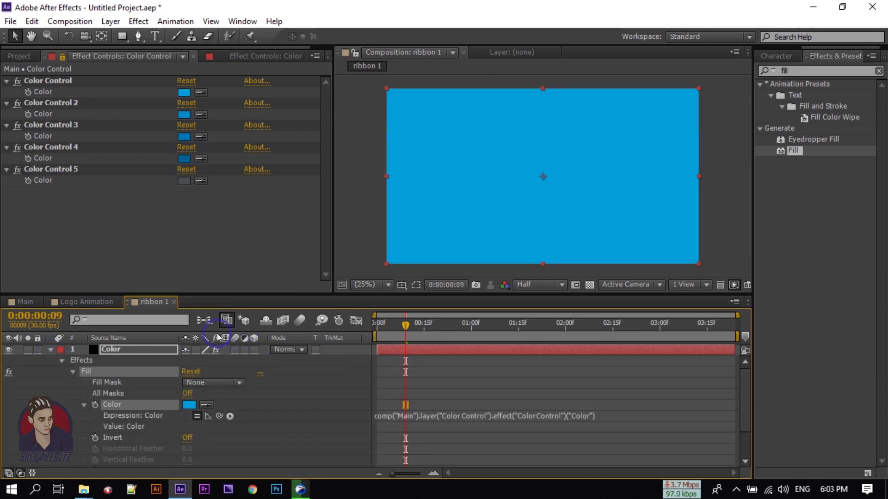
{"action": "left_click", "coordinate": [50, 350]}
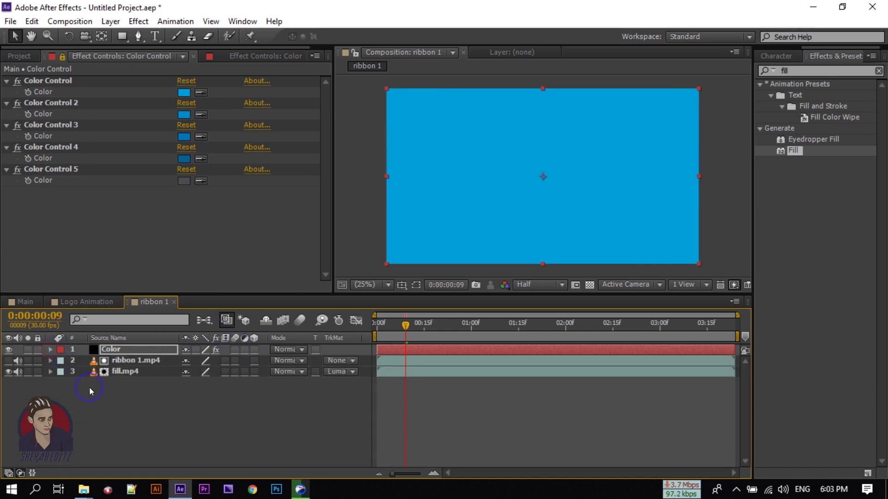
{"action": "left_click", "coordinate": [143, 404]}
Duplicate the ribbon 1.mp4 layer and move the copy above the Color layer.
{"action": "left_click", "coordinate": [146, 351]}
{"action": "left_click", "coordinate": [136, 362]}
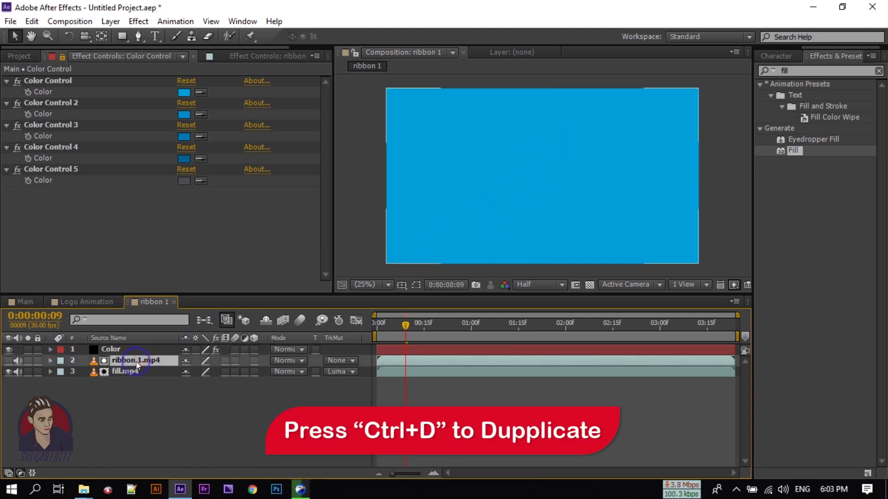
{"action": "key", "text": "ctrl+d"}
{"action": "left_click", "coordinate": [127, 349]}
{"action": "key", "text": "ctrl+bracketright"}
Set the Color layer's track matte to Luma Matte "ribbon 1.mp4" and its blending mode to Overlay.
{"action": "left_click", "coordinate": [216, 361]}
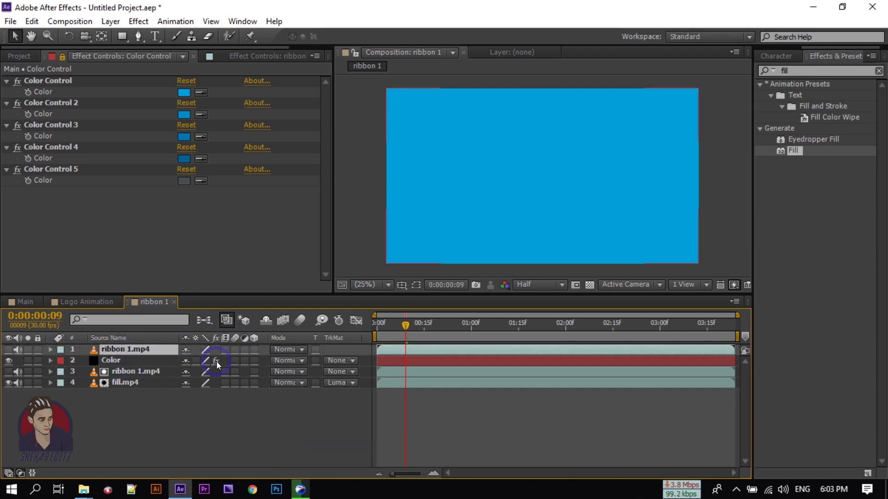
{"action": "left_click", "coordinate": [336, 360]}
{"action": "left_click", "coordinate": [376, 422]}
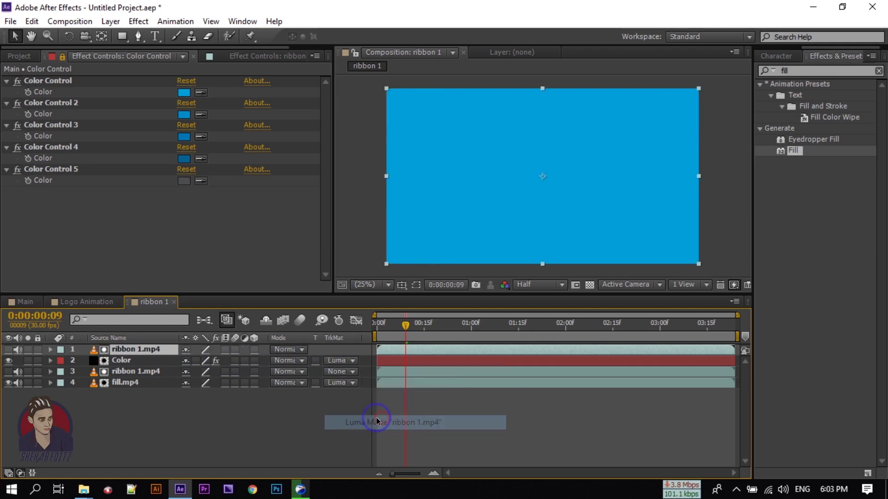
{"action": "left_click", "coordinate": [274, 368]}
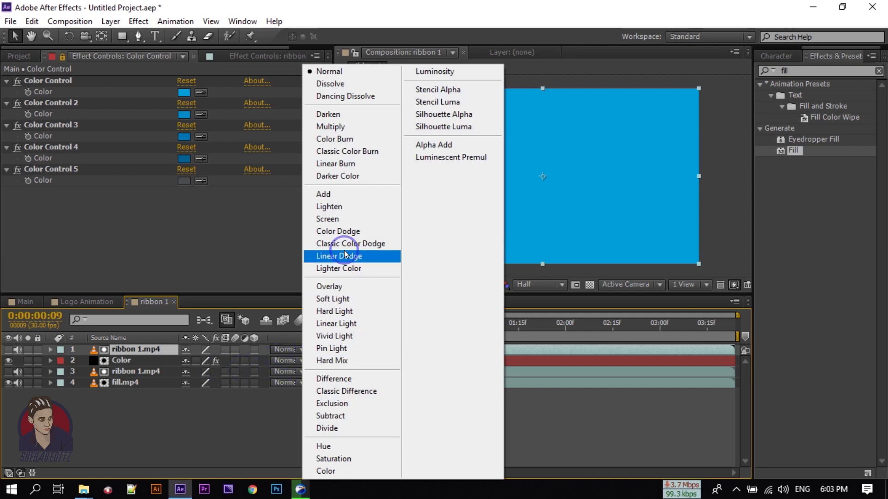
{"action": "left_click", "coordinate": [339, 289]}
{"action": "left_click", "coordinate": [224, 410]}
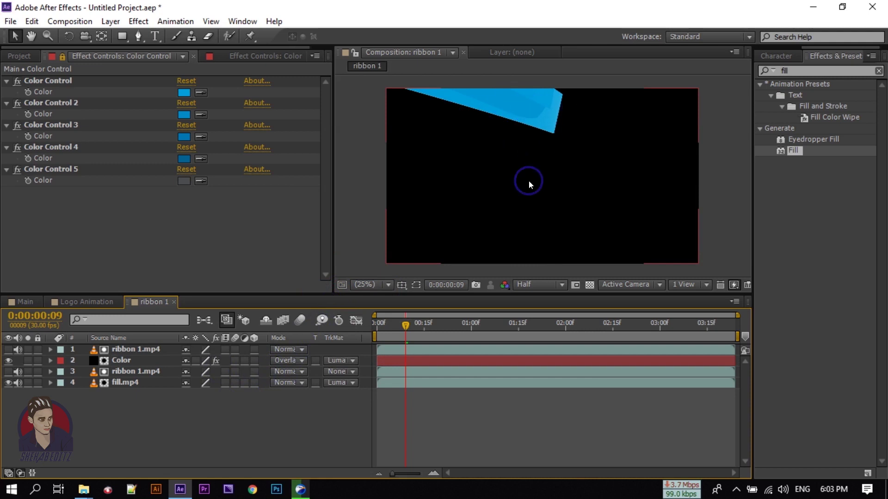
Duplicate the ribbon 1 composition in the project and open the copy.
{"action": "left_click", "coordinate": [48, 91]}
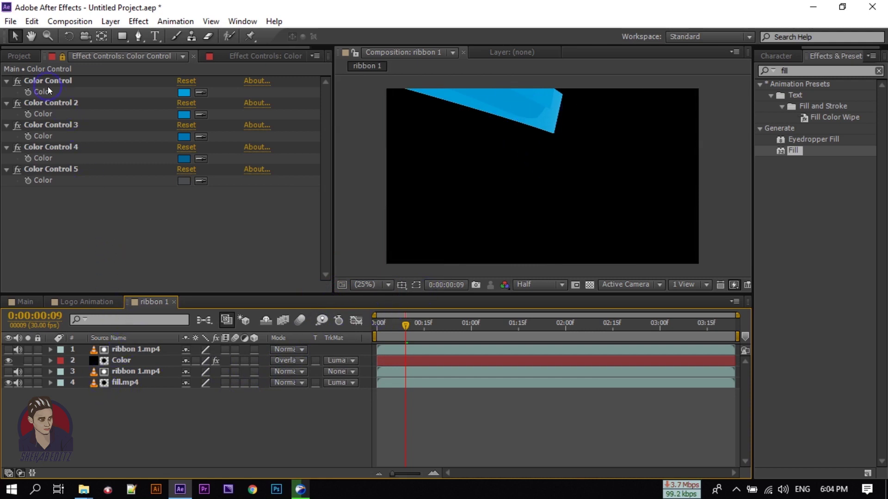
{"action": "left_click", "coordinate": [19, 54]}
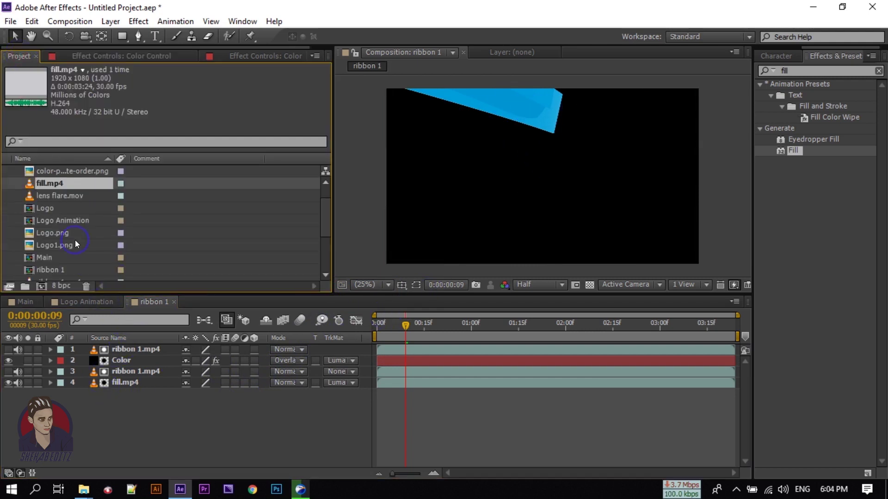
{"action": "scroll", "coordinate": [75, 231], "scroll_direction": "down", "scroll_amount": 3}
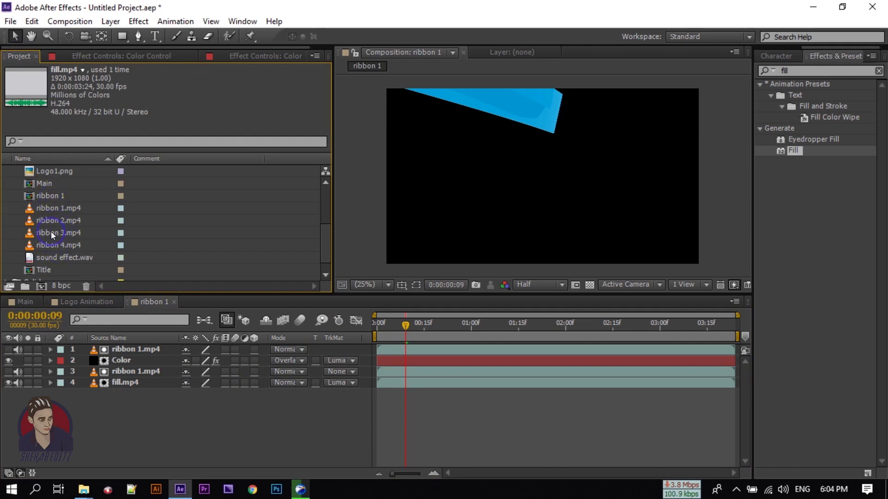
{"action": "left_click", "coordinate": [153, 354]}
{"action": "left_click", "coordinate": [32, 195]}
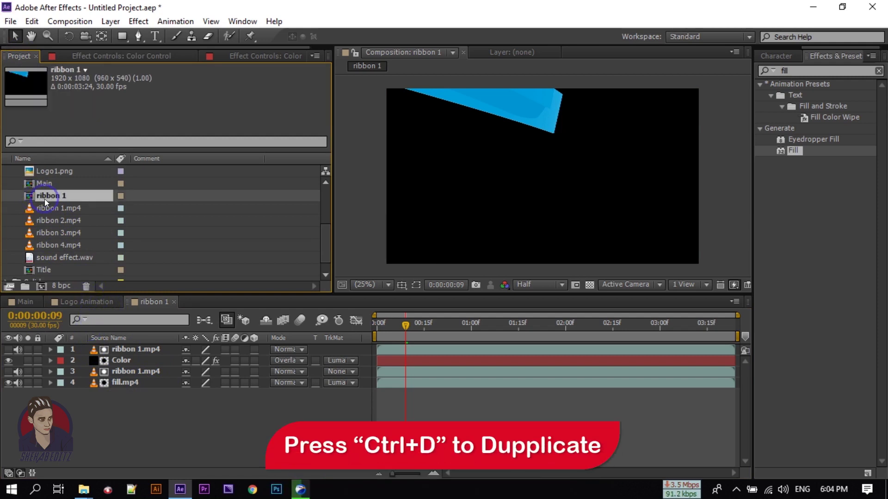
{"action": "key", "text": "ctrl+d"}
{"action": "scroll", "coordinate": [57, 220], "scroll_direction": "down", "scroll_amount": 3}
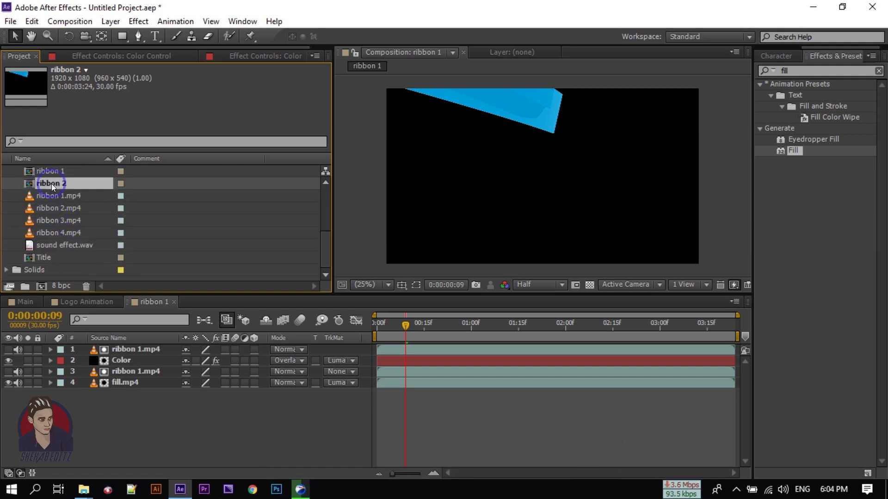
{"action": "double_click", "coordinate": [52, 184]}
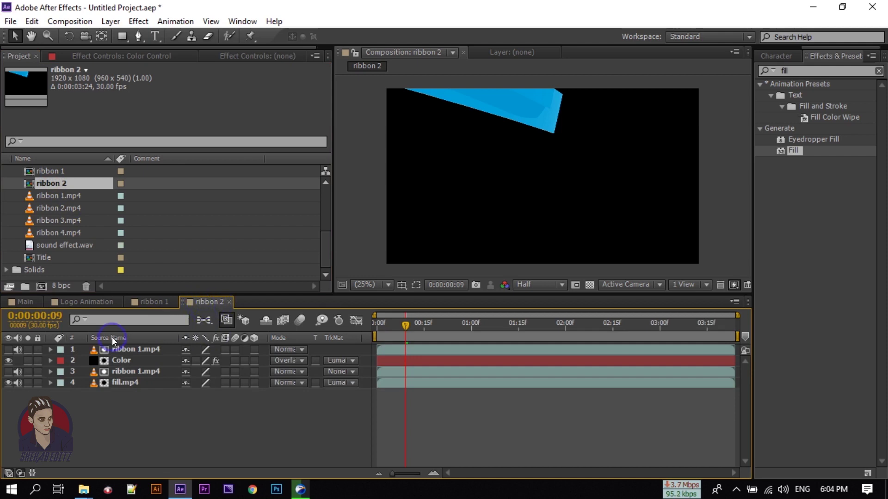
Replace the source of both ribbon 1.mp4 layers in the ribbon 2 composition with the ribbon 2.mp4 footage.
{"action": "left_click", "coordinate": [124, 372]}
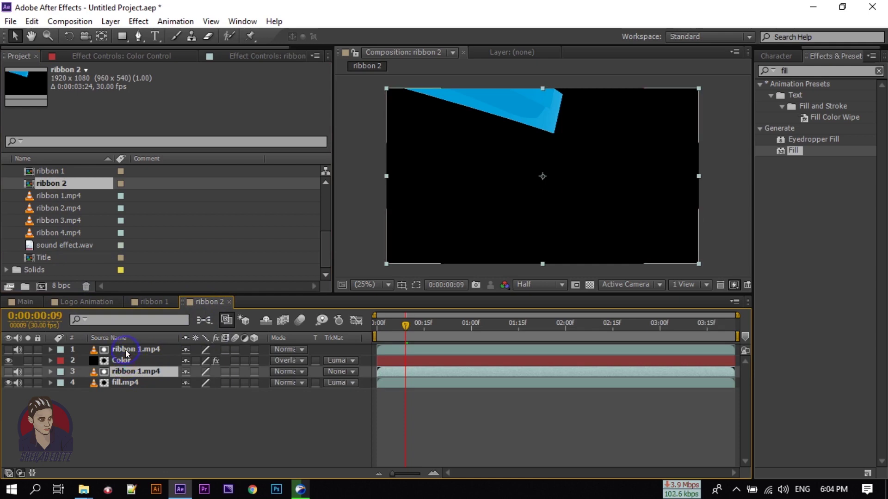
{"action": "left_click", "coordinate": [126, 350], "text": "ctrl"}
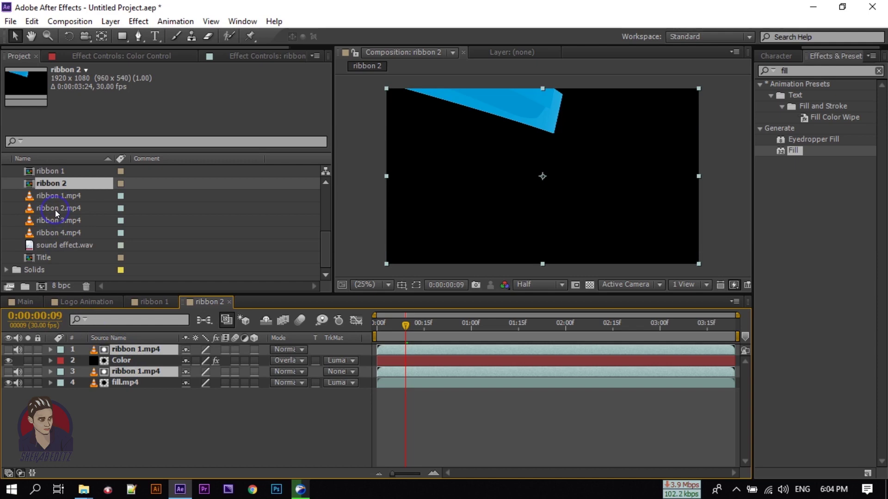
{"action": "left_click_drag", "start_coordinate": [55, 210], "coordinate": [111, 374]}
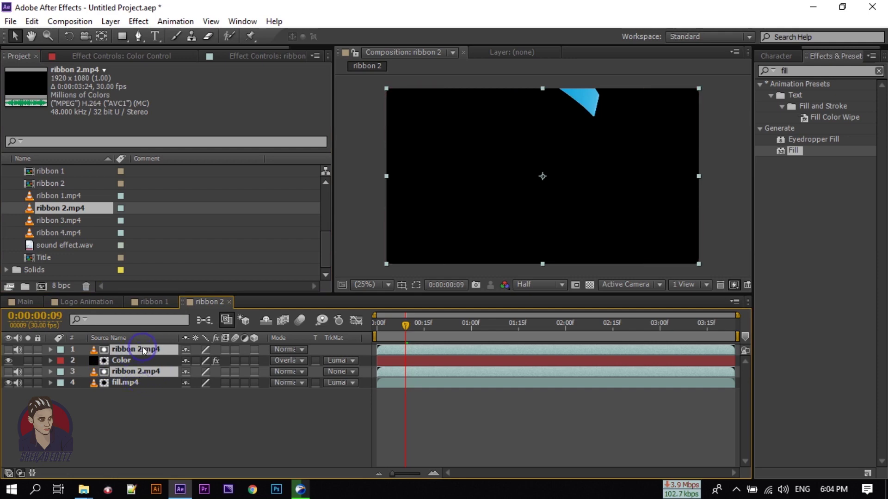
Relink the Fill color expression of ribbon 2's Color layer to Color Control 2 on Main's Color Control layer.
{"action": "left_click", "coordinate": [121, 360]}
{"action": "left_click", "coordinate": [51, 360]}
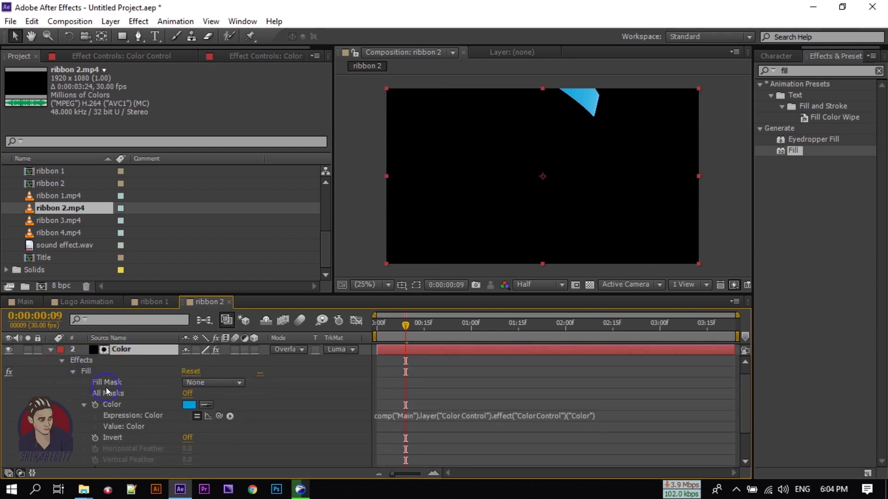
{"action": "left_click", "coordinate": [105, 57]}
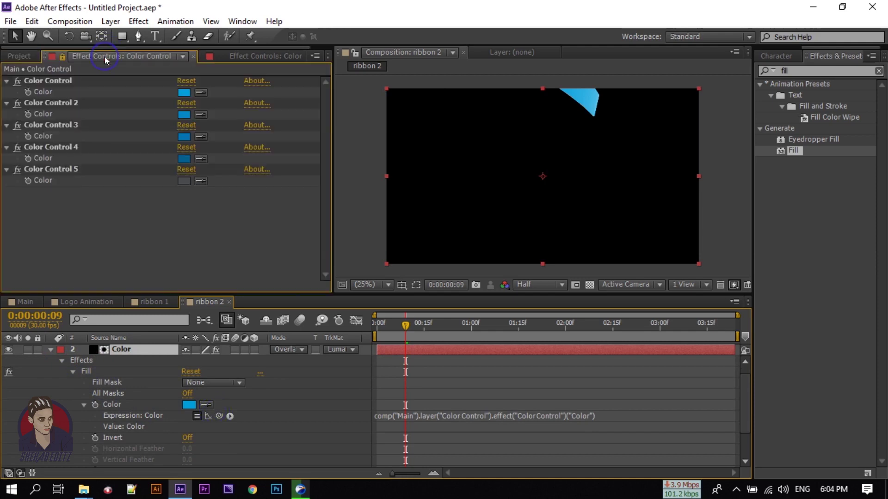
{"action": "left_click_drag", "start_coordinate": [216, 415], "coordinate": [185, 115]}
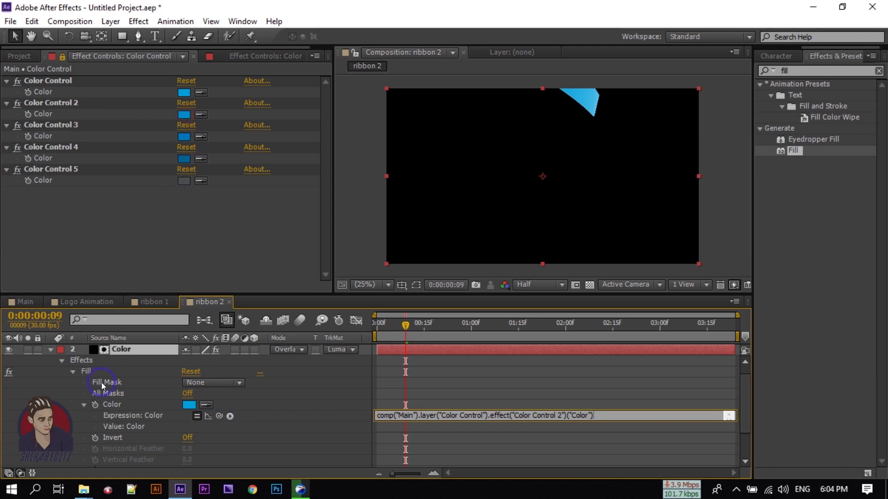
{"action": "left_click", "coordinate": [51, 350]}
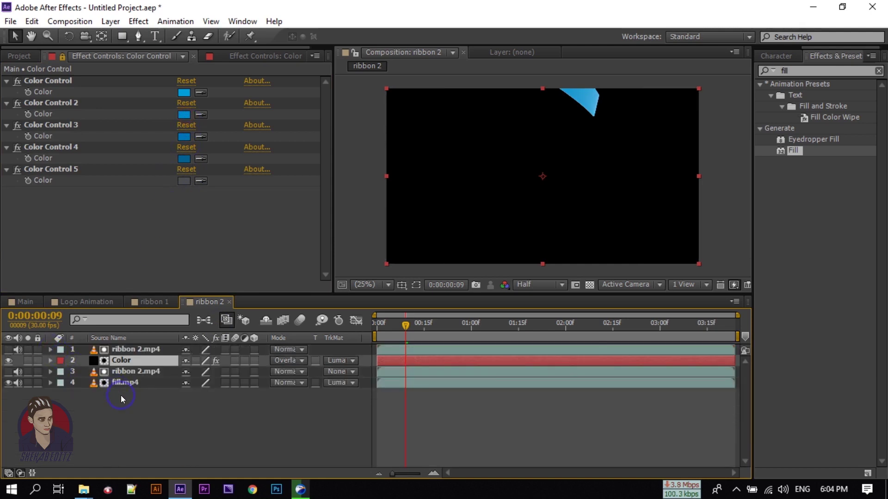
{"action": "left_click", "coordinate": [168, 407]}
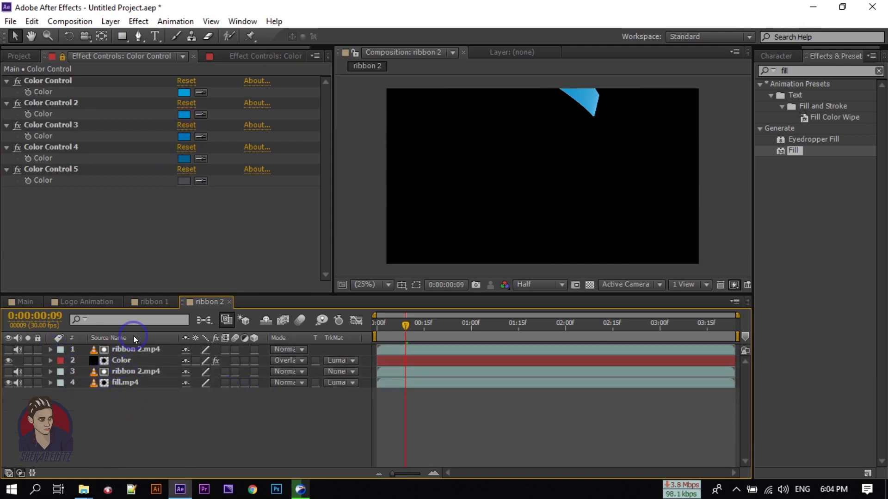
Duplicate the ribbon 2 composition in the project and open the copy.
{"action": "left_click", "coordinate": [11, 58]}
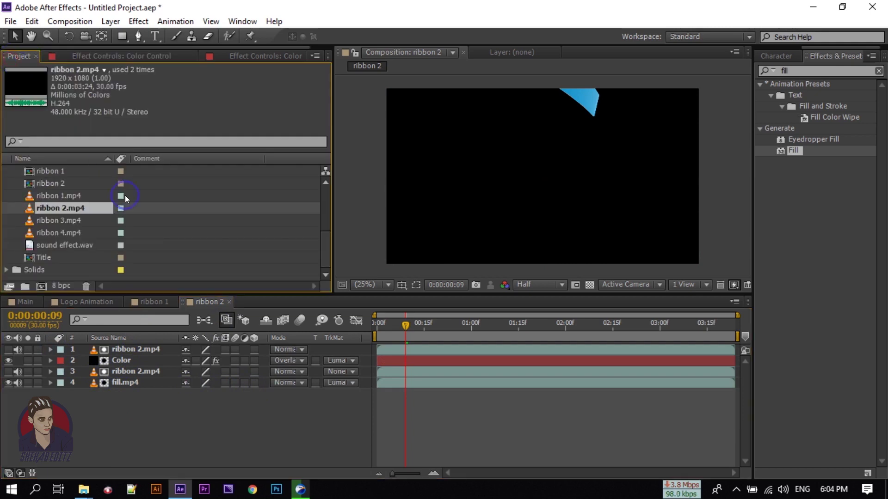
{"action": "left_click", "coordinate": [64, 223]}
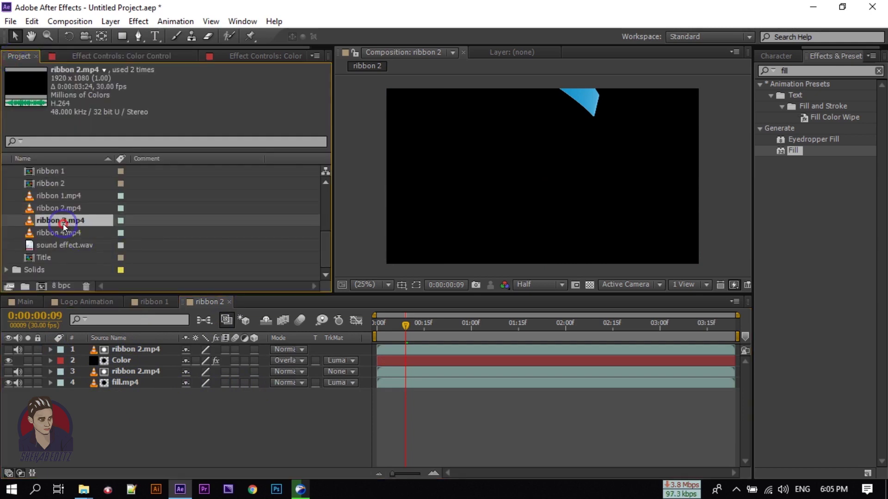
{"action": "left_click", "coordinate": [57, 182]}
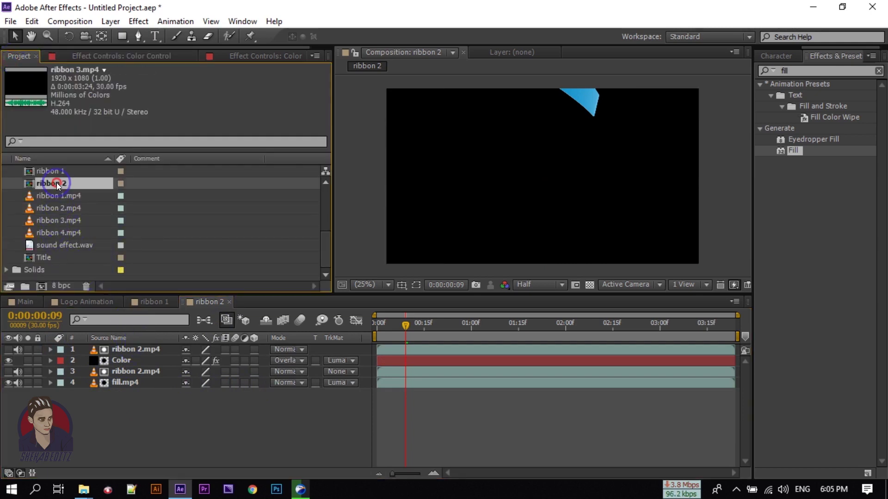
{"action": "key", "text": "ctrl+d"}
{"action": "scroll", "coordinate": [65, 250], "scroll_direction": "down", "scroll_amount": 2}
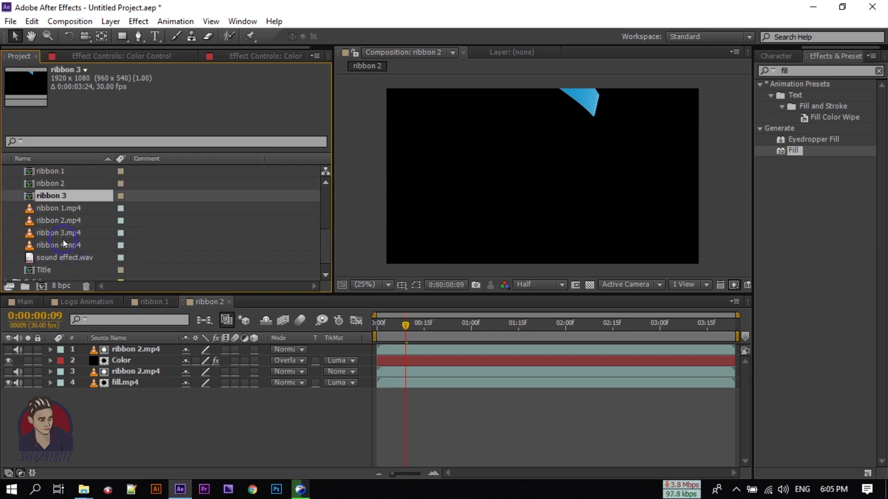
{"action": "double_click", "coordinate": [52, 198]}
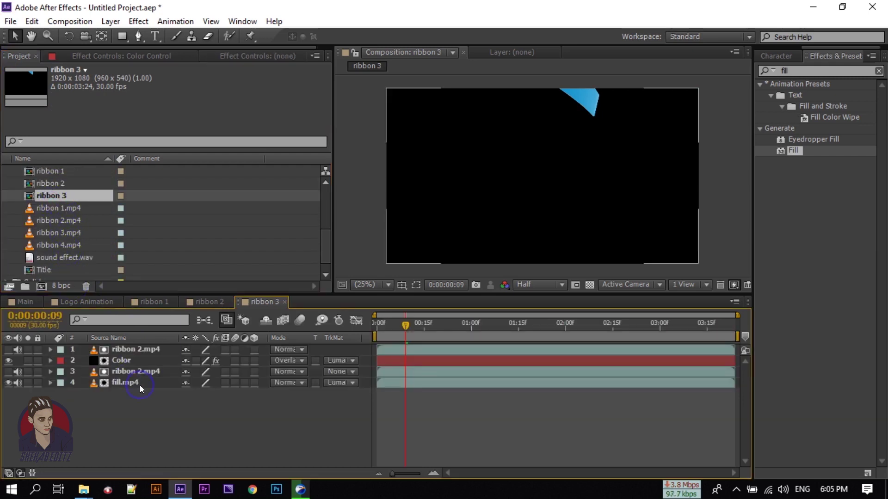
Replace the source of both ribbon 2.mp4 layers in the ribbon 3 composition with the ribbon 3.mp4 footage.
{"action": "left_click", "coordinate": [131, 374]}
{"action": "left_click", "coordinate": [128, 350], "text": "ctrl"}
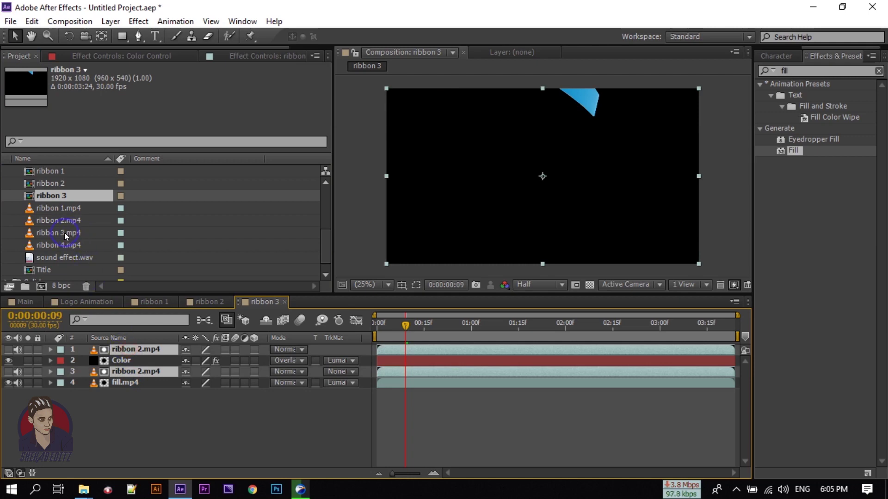
{"action": "left_click", "coordinate": [65, 234]}
{"action": "left_click_drag", "start_coordinate": [65, 235], "coordinate": [122, 372]}
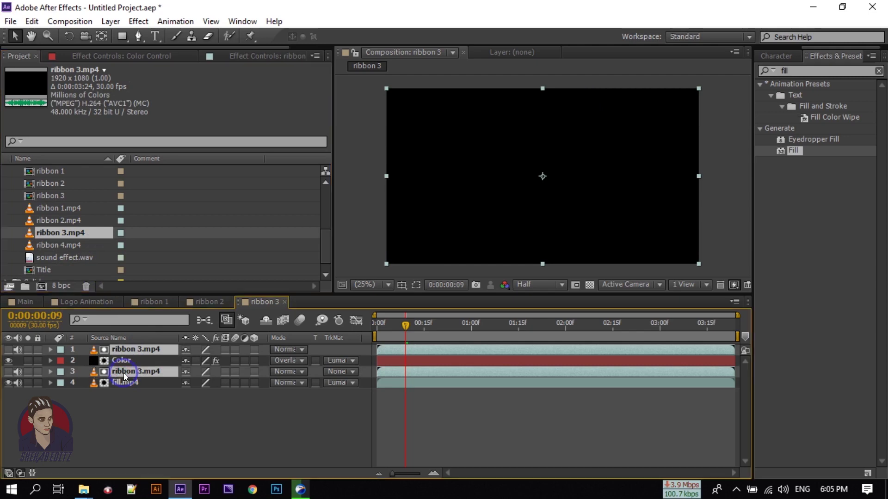
Relink the Fill color expression of ribbon 3's Color layer to Main's Color Control 3 and move the current time to 0:00:00:19.
{"action": "left_click", "coordinate": [121, 360]}
{"action": "left_click", "coordinate": [51, 363]}
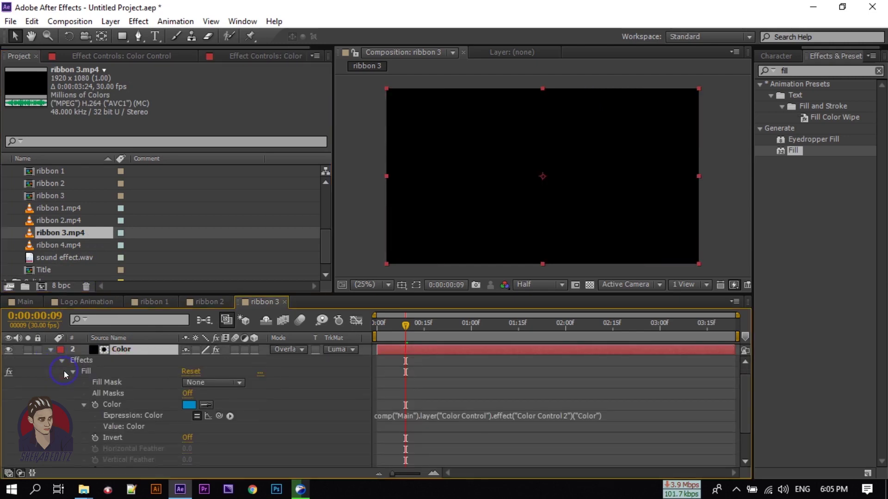
{"action": "left_click_drag", "start_coordinate": [220, 416], "coordinate": [220, 384]}
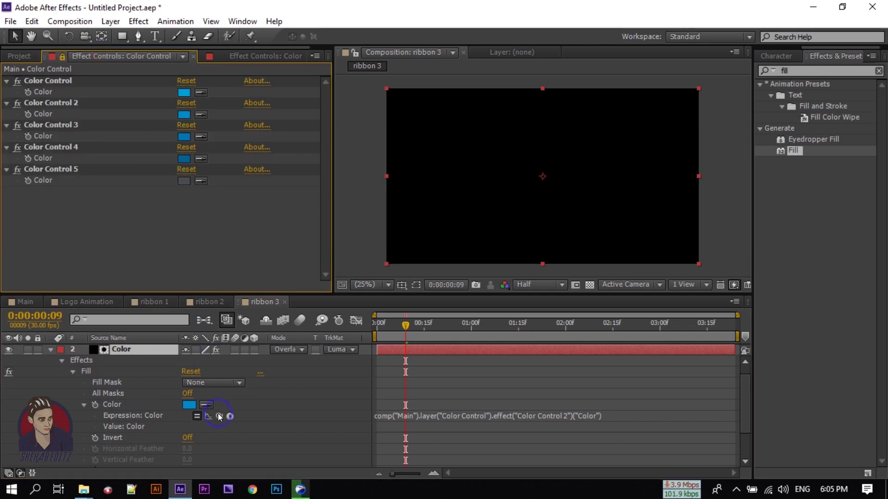
{"action": "left_click_drag", "start_coordinate": [220, 415], "coordinate": [187, 139]}
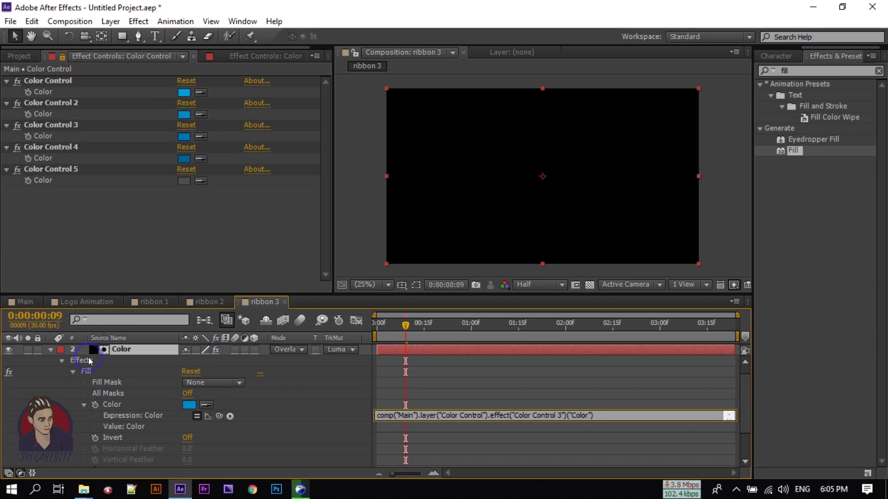
{"action": "left_click", "coordinate": [51, 350]}
{"action": "left_click_drag", "start_coordinate": [407, 328], "coordinate": [439, 328]}
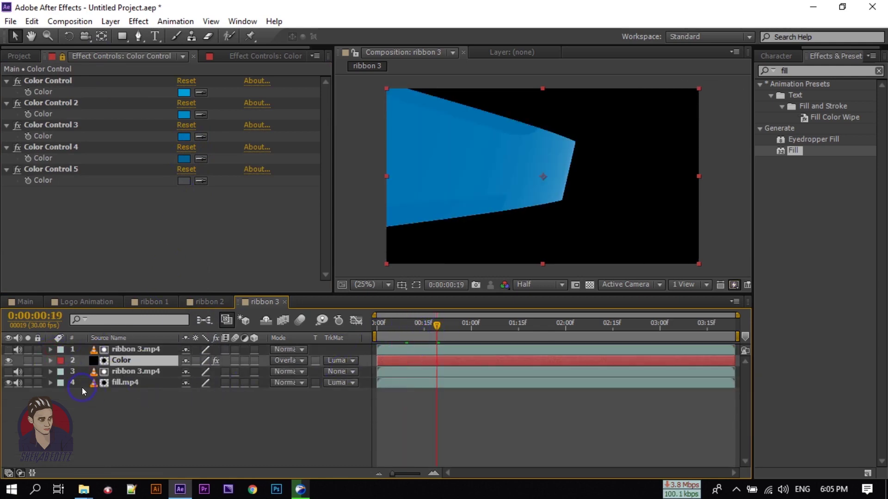
Duplicate the ribbon 3 composition in the project and open the copy.
{"action": "left_click", "coordinate": [19, 56]}
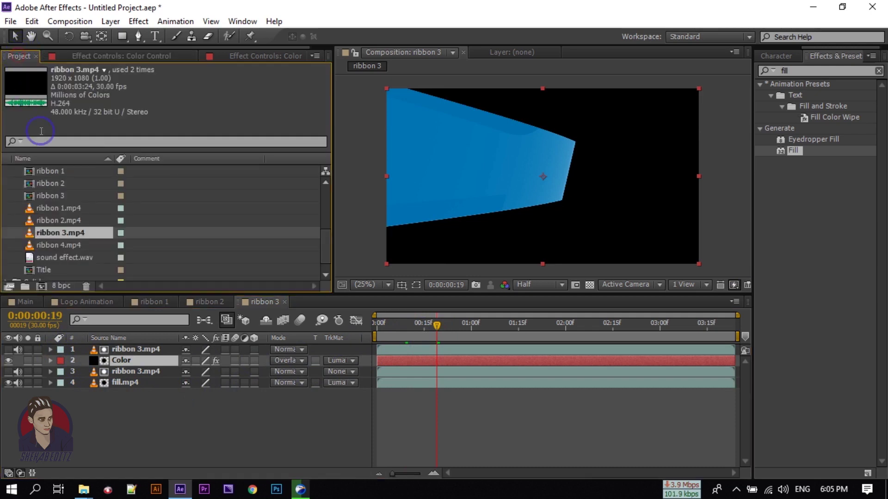
{"action": "left_click", "coordinate": [48, 195]}
{"action": "key", "text": "ctrl+d"}
{"action": "scroll", "coordinate": [72, 254], "scroll_direction": "down", "scroll_amount": 2}
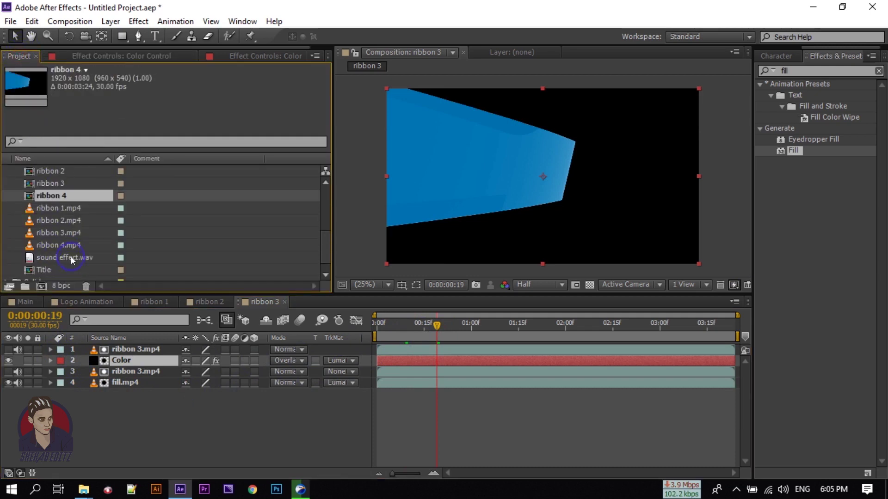
{"action": "double_click", "coordinate": [51, 198]}
Replace the source of both ribbon 3.mp4 layers in the ribbon 4 composition with the ribbon 4.mp4 footage.
{"action": "left_click", "coordinate": [137, 351]}
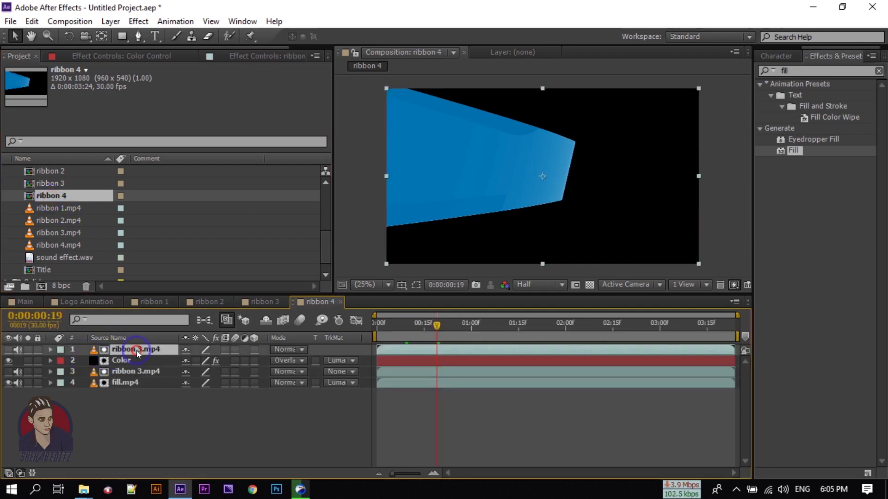
{"action": "left_click", "coordinate": [132, 372], "text": "ctrl"}
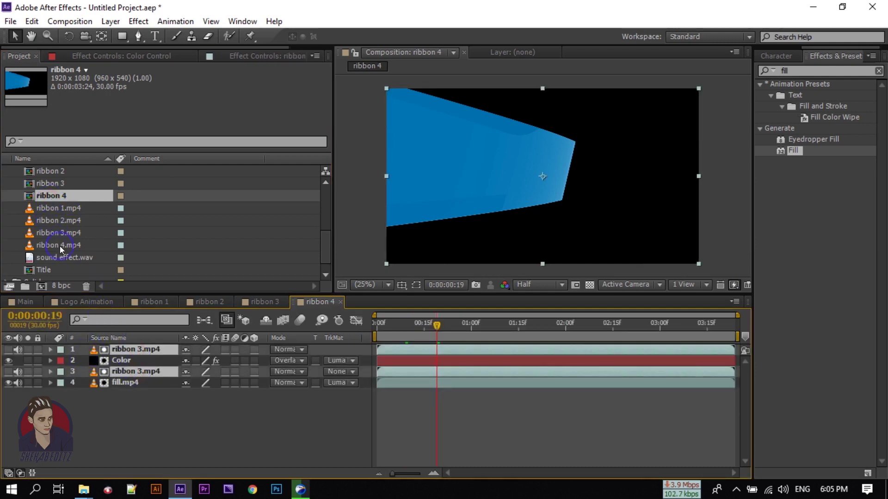
{"action": "left_click_drag", "start_coordinate": [59, 246], "coordinate": [125, 348]}
Relink the Fill color expression of ribbon 4's Color layer to Color Control 4 on Main's Color Control layer.
{"action": "left_click", "coordinate": [126, 361]}
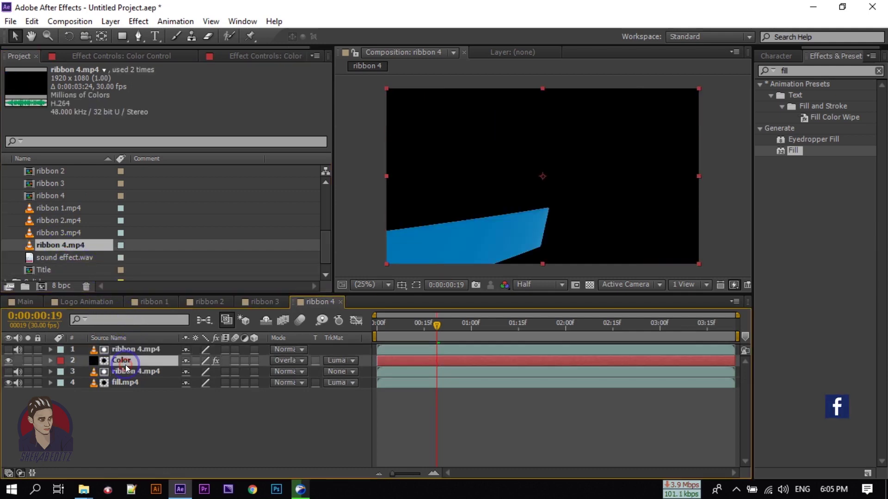
{"action": "left_click", "coordinate": [50, 362]}
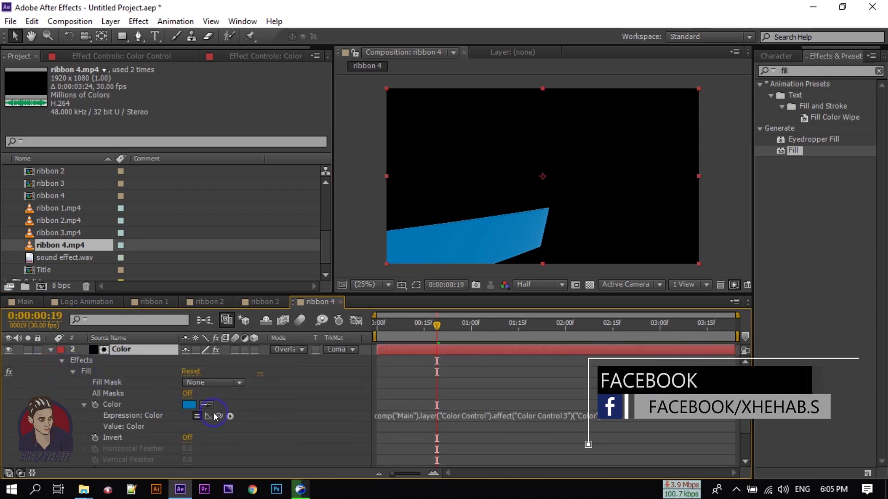
{"action": "left_click", "coordinate": [117, 56]}
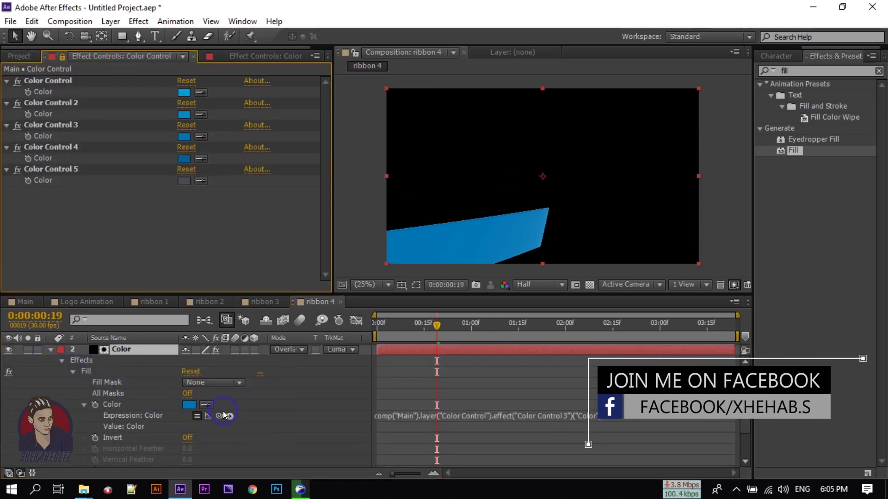
{"action": "left_click_drag", "start_coordinate": [223, 411], "coordinate": [187, 157]}
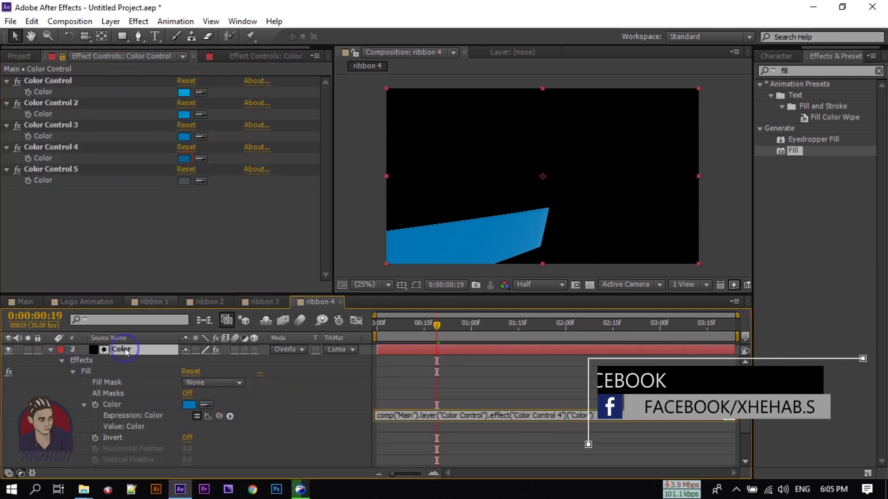
{"action": "left_click", "coordinate": [51, 350]}
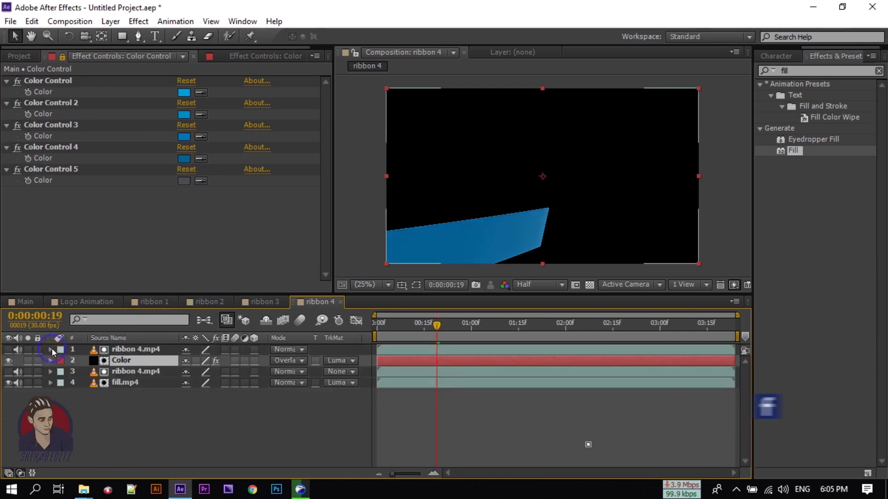
{"action": "left_click", "coordinate": [159, 451]}
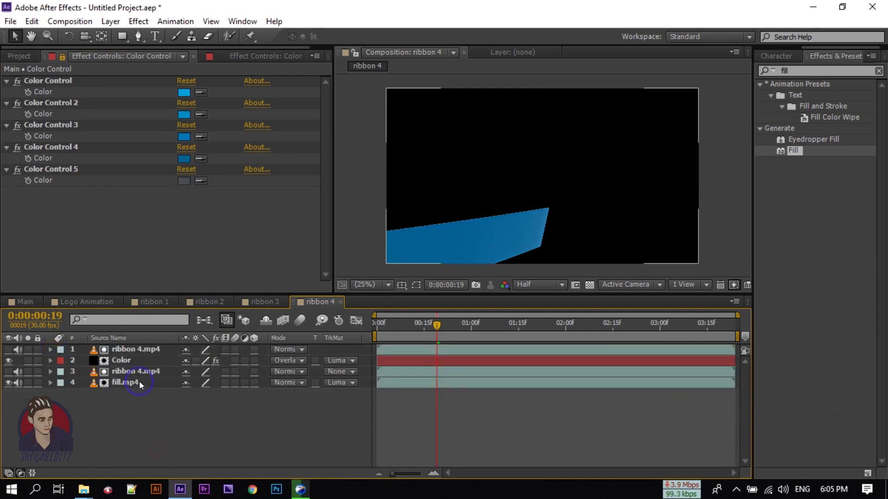
Add the ribbon 4, ribbon 3, ribbon 2 and ribbon 1 compositions to Main, stacked above Title with ribbon 1 topmost.
{"action": "left_click", "coordinate": [32, 302]}
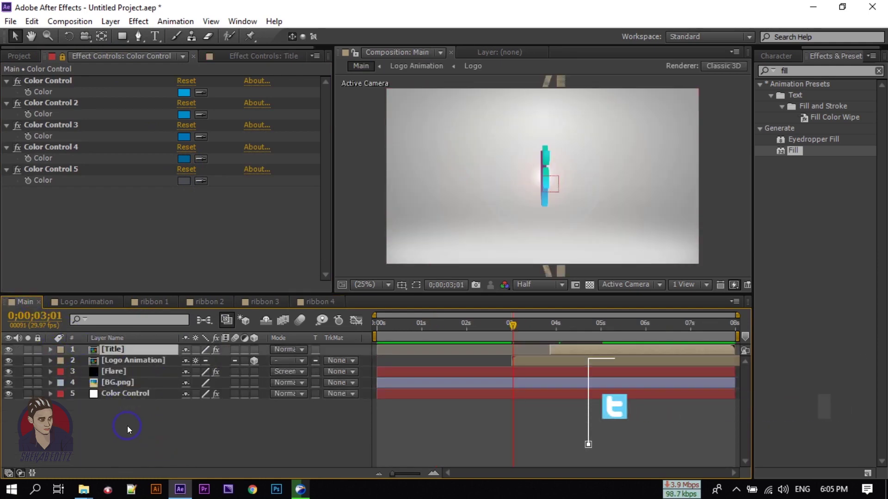
{"action": "left_click", "coordinate": [15, 56]}
{"action": "left_click_drag", "start_coordinate": [55, 196], "coordinate": [109, 347]}
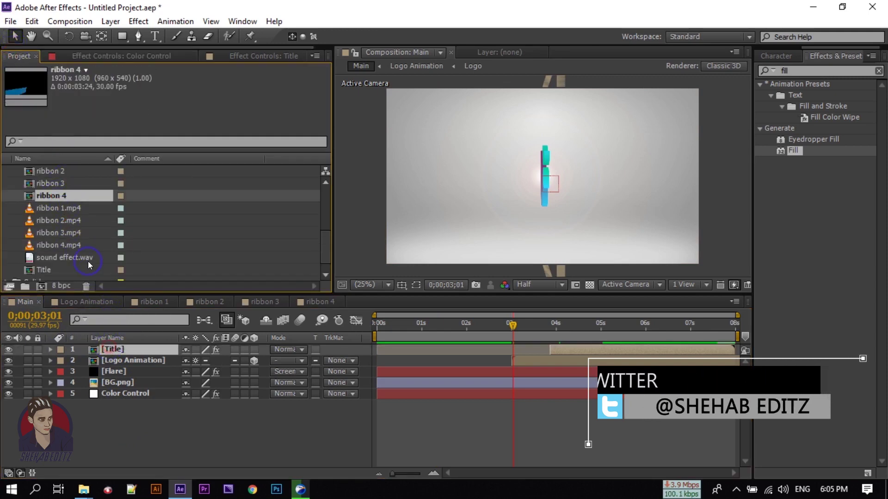
{"action": "left_click_drag", "start_coordinate": [51, 184], "coordinate": [104, 347]}
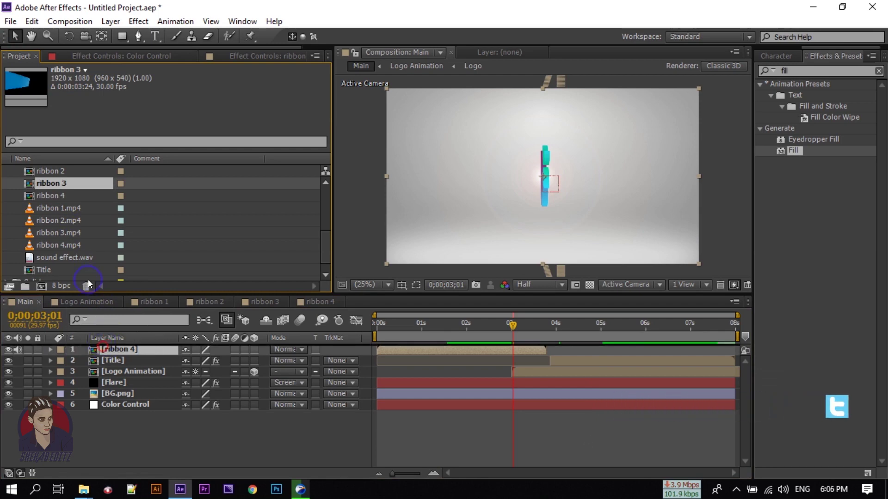
{"action": "left_click_drag", "start_coordinate": [50, 171], "coordinate": [121, 348]}
{"action": "scroll", "coordinate": [62, 188], "scroll_direction": "up", "scroll_amount": 1}
{"action": "left_click_drag", "start_coordinate": [54, 197], "coordinate": [88, 350]}
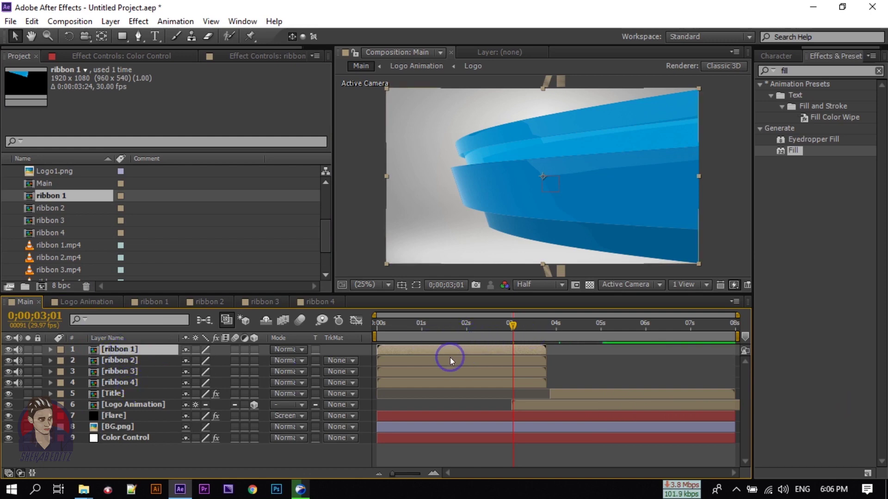
Shift the four ribbon layers in Main together so that they start at 0;00;00;06.
{"action": "left_click_drag", "start_coordinate": [511, 328], "coordinate": [309, 368]}
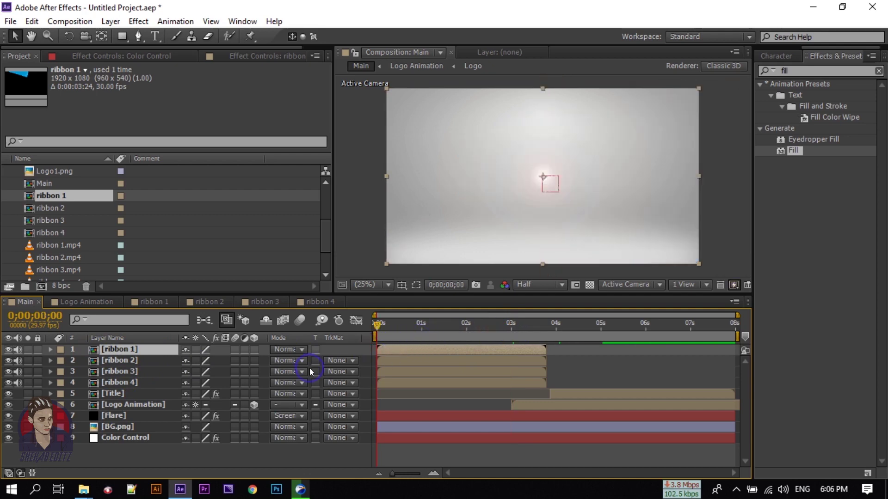
{"action": "left_click", "coordinate": [132, 383], "text": "shift"}
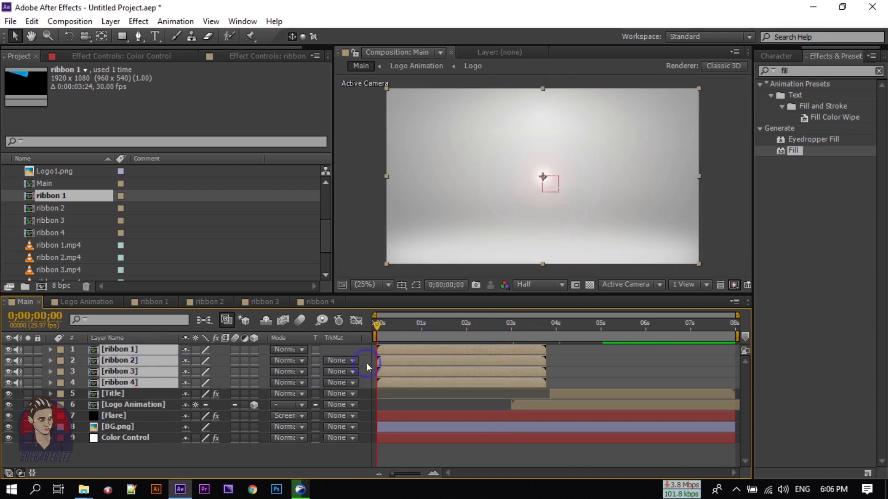
{"action": "left_click_drag", "start_coordinate": [387, 348], "coordinate": [399, 348]}
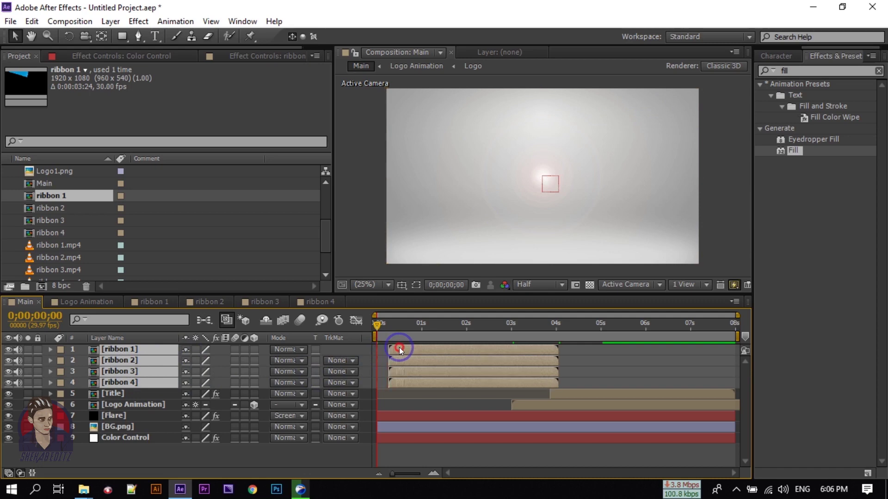
{"action": "left_click", "coordinate": [382, 329]}
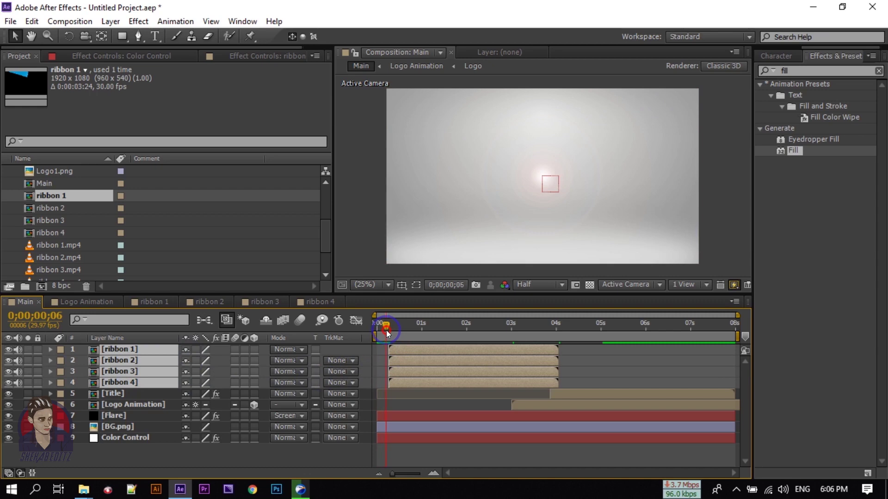
{"action": "left_click_drag", "start_coordinate": [395, 351], "coordinate": [391, 351]}
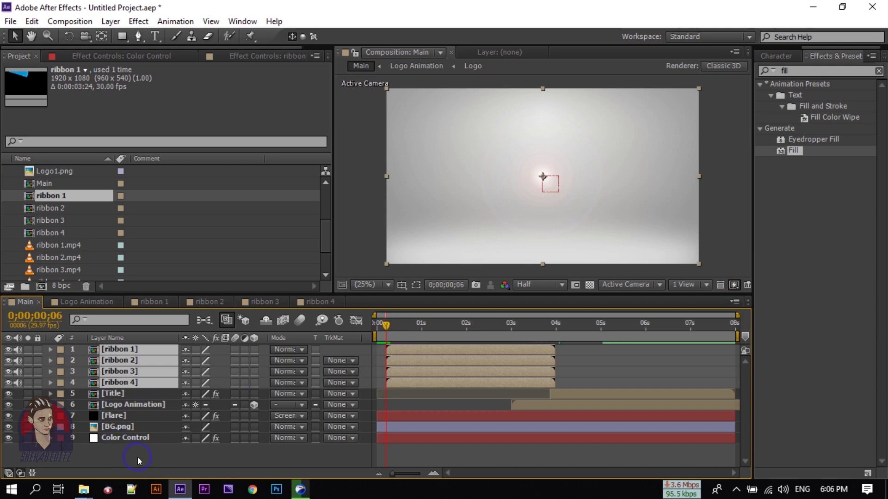
{"action": "left_click", "coordinate": [453, 342]}
{"action": "left_click", "coordinate": [388, 323]}
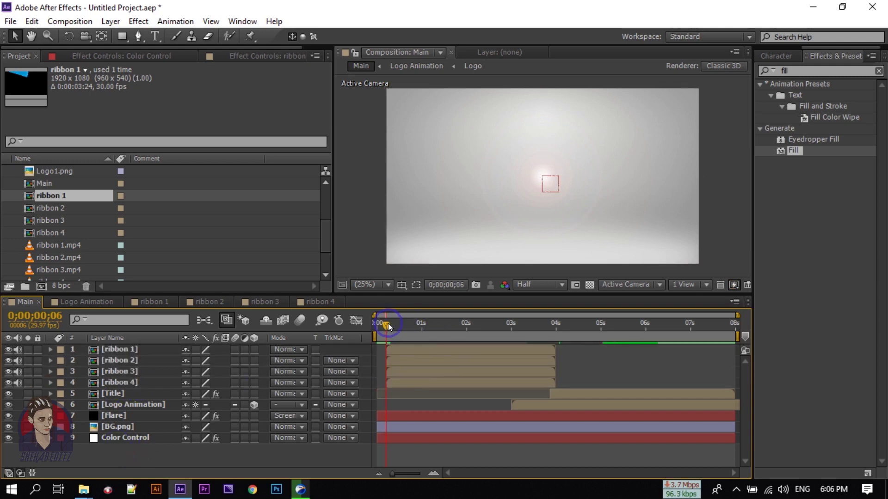
Add the lens flare.mov footage as Main's topmost layer, starting at 0 seconds, and set its blending mode to Screen.
{"action": "left_click", "coordinate": [106, 326]}
{"action": "left_click", "coordinate": [60, 194]}
{"action": "scroll", "coordinate": [67, 240], "scroll_direction": "down", "scroll_amount": 1}
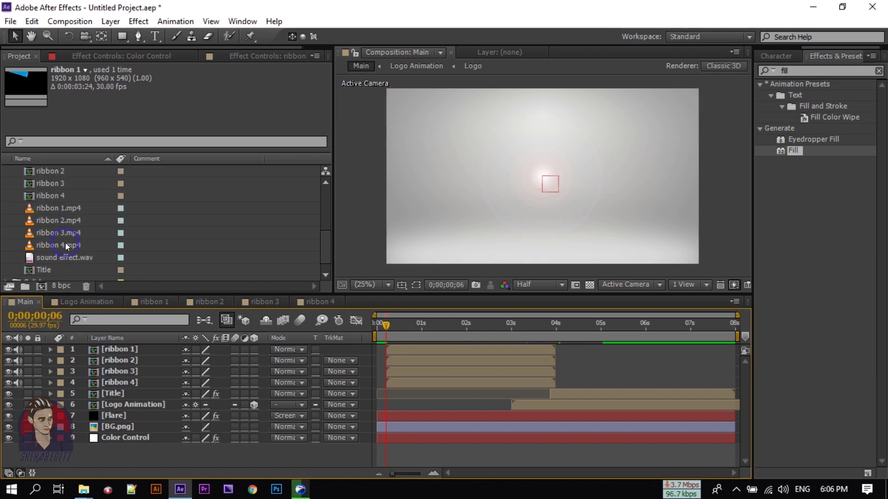
{"action": "scroll", "coordinate": [55, 250], "scroll_direction": "up", "scroll_amount": 4}
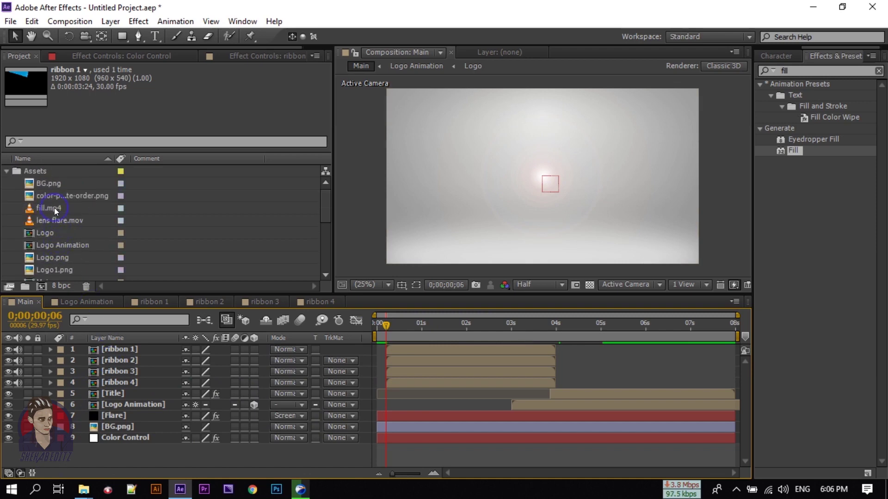
{"action": "left_click", "coordinate": [54, 220]}
{"action": "left_click_drag", "start_coordinate": [54, 221], "coordinate": [109, 353]}
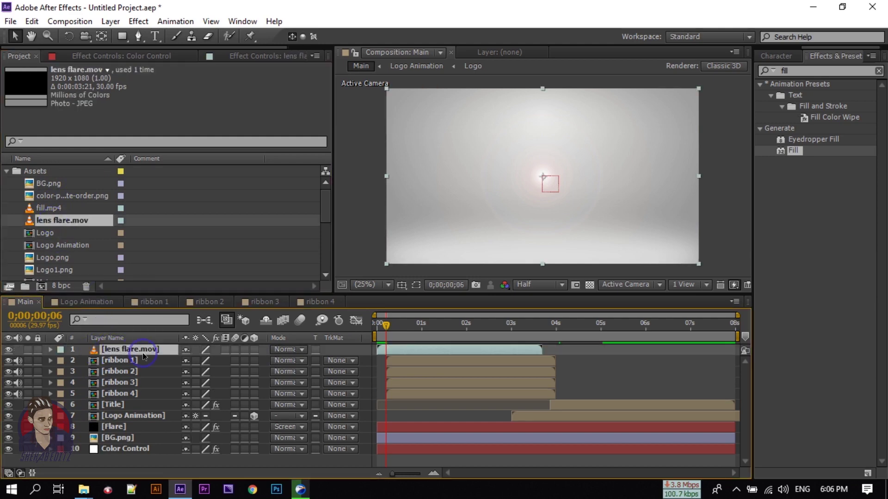
{"action": "left_click", "coordinate": [287, 351]}
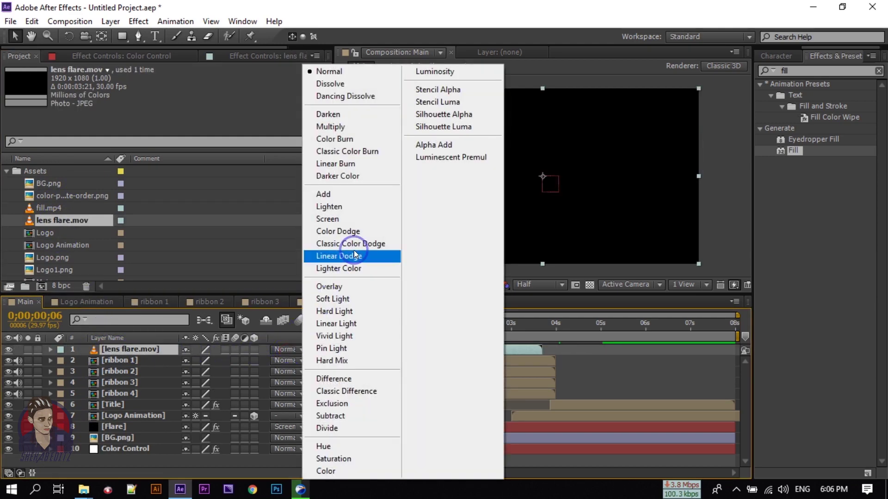
{"action": "left_click", "coordinate": [362, 221]}
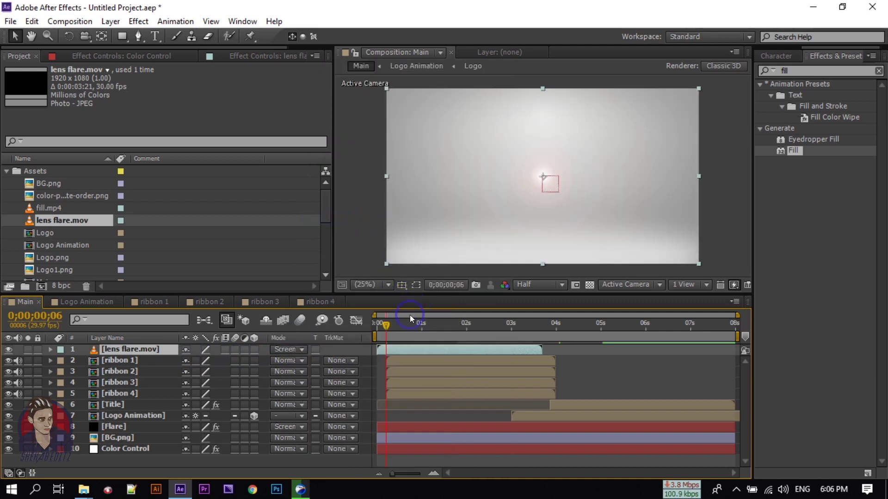
Scrub through Main from about 2 to 4 seconds to check how the ribbons and lens flare play together.
{"action": "left_click_drag", "start_coordinate": [385, 327], "coordinate": [466, 341]}
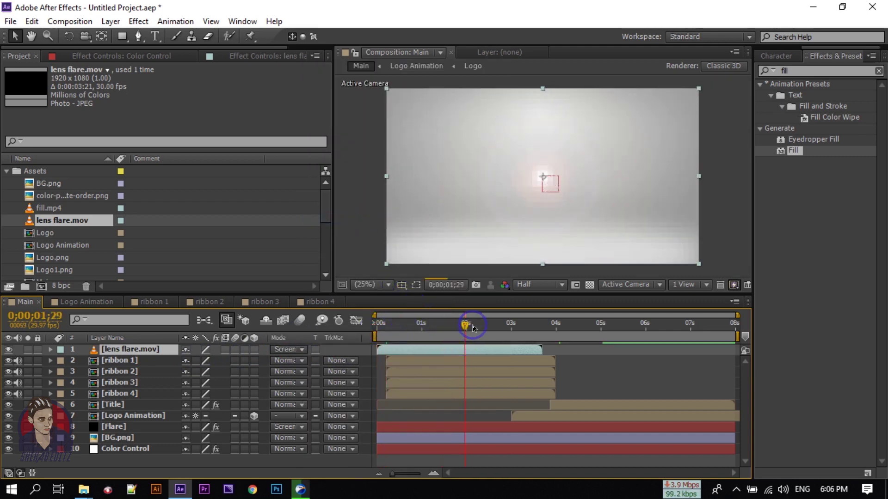
{"action": "key", "text": "Page_Down"}
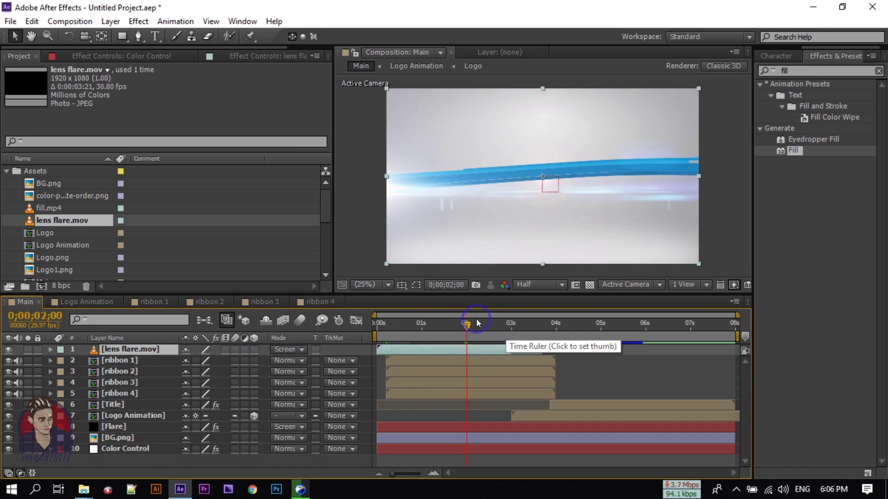
{"action": "key", "text": "Page_Down"}
{"action": "left_click", "coordinate": [523, 334]}
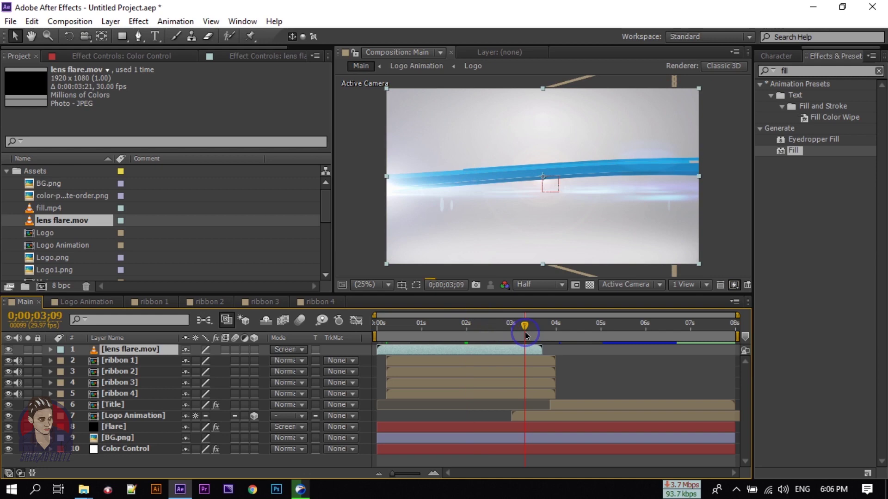
{"action": "left_click_drag", "start_coordinate": [527, 327], "coordinate": [545, 330]}
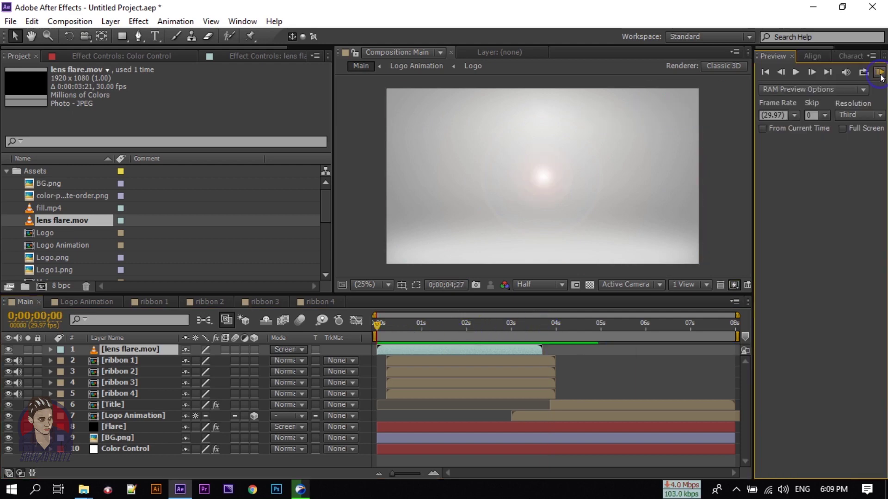
Play a RAM preview of the Main composition, then stop it and return the current time to 0;00;00;00.
{"action": "left_click", "coordinate": [878, 73]}
{"action": "left_click", "coordinate": [881, 78]}
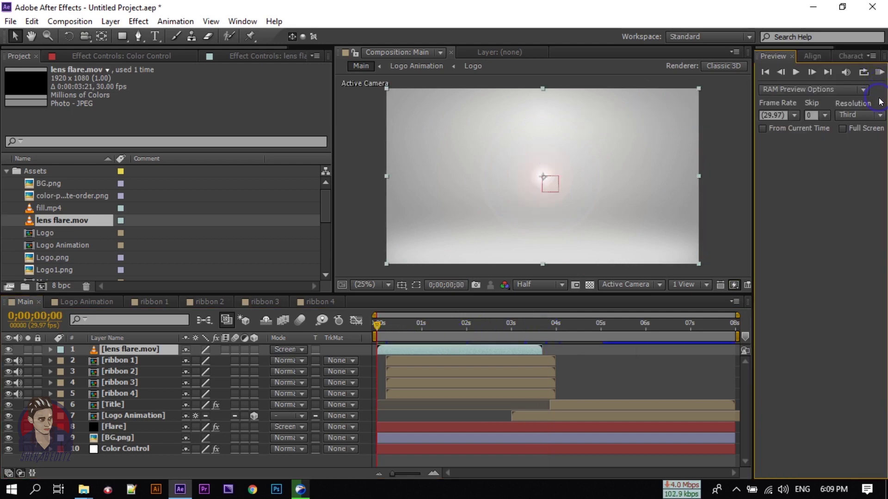
{"action": "left_click", "coordinate": [879, 73]}
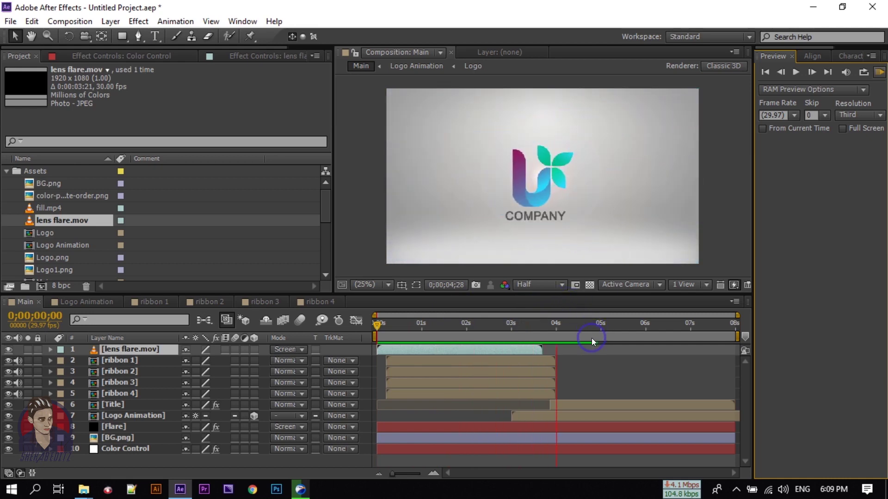
{"action": "left_click", "coordinate": [592, 338]}
{"action": "left_click", "coordinate": [442, 346]}
{"action": "left_click_drag", "start_coordinate": [587, 327], "coordinate": [376, 326]}
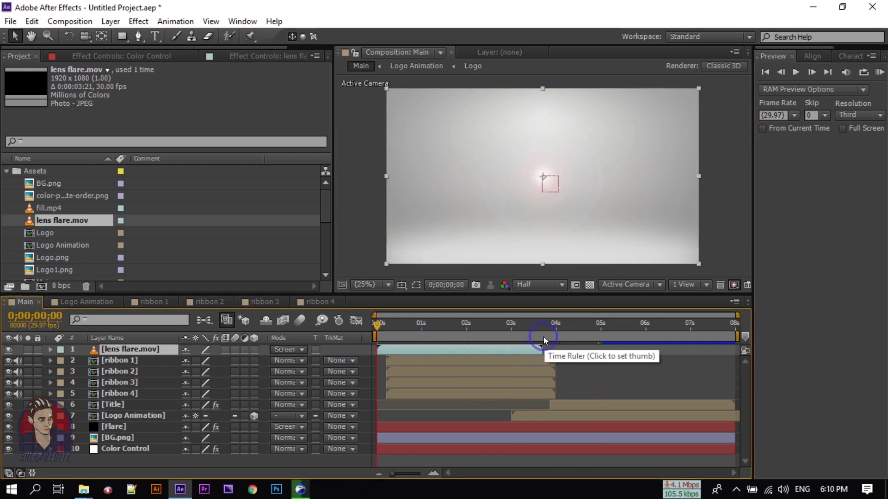